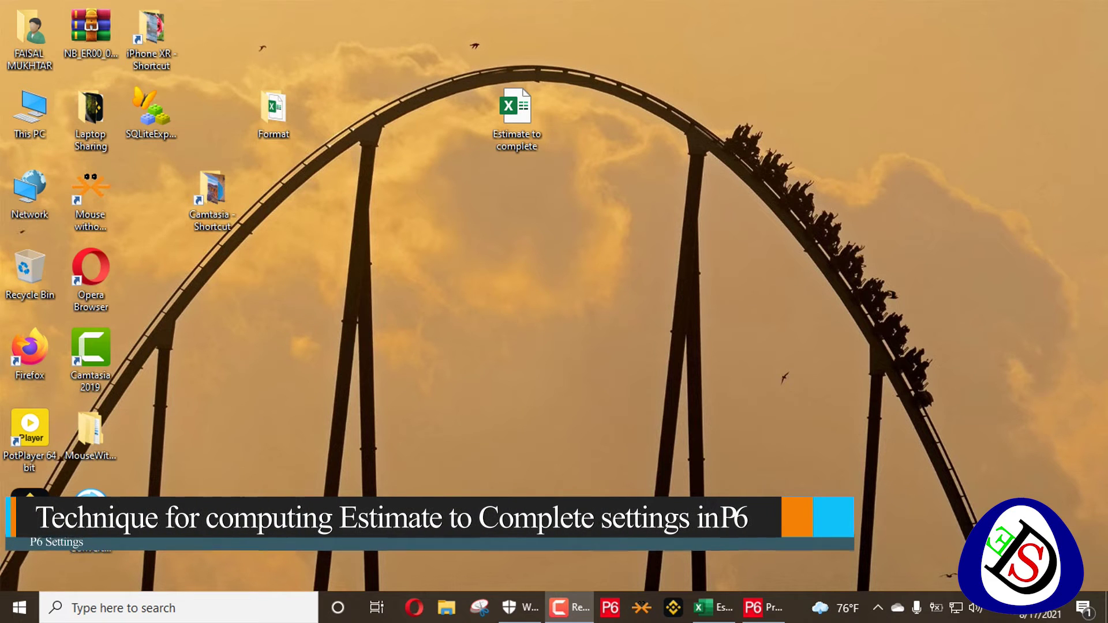
Switch to Primavera P6 and set the Earned Value Estimate to Complete technique in Admin Preferences to ETC = remaining cost for activity
click(775, 595)
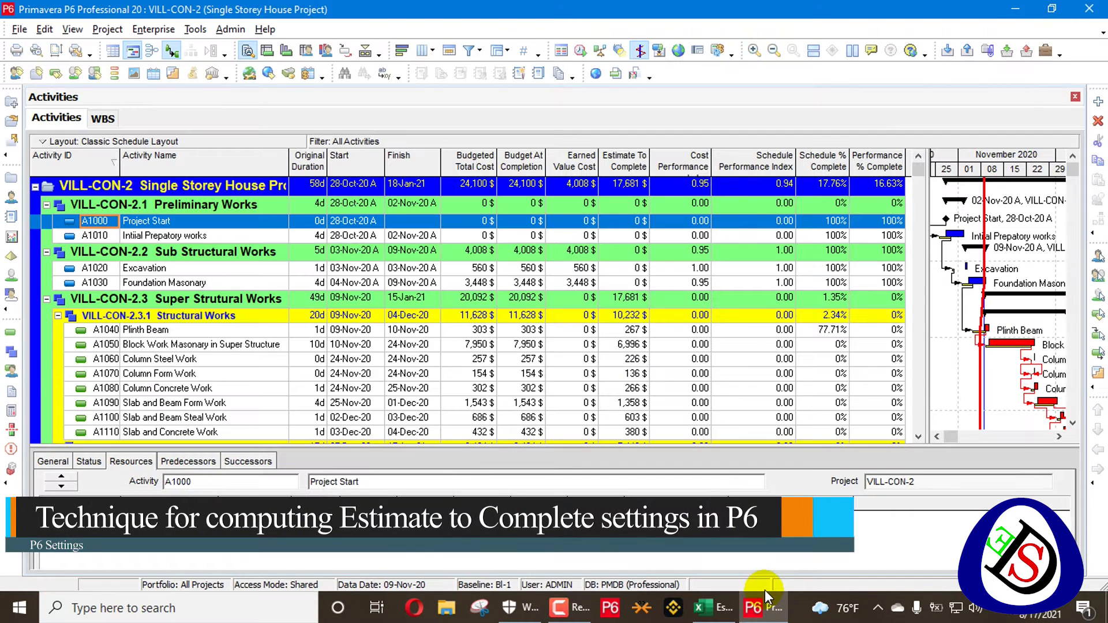
click(231, 30)
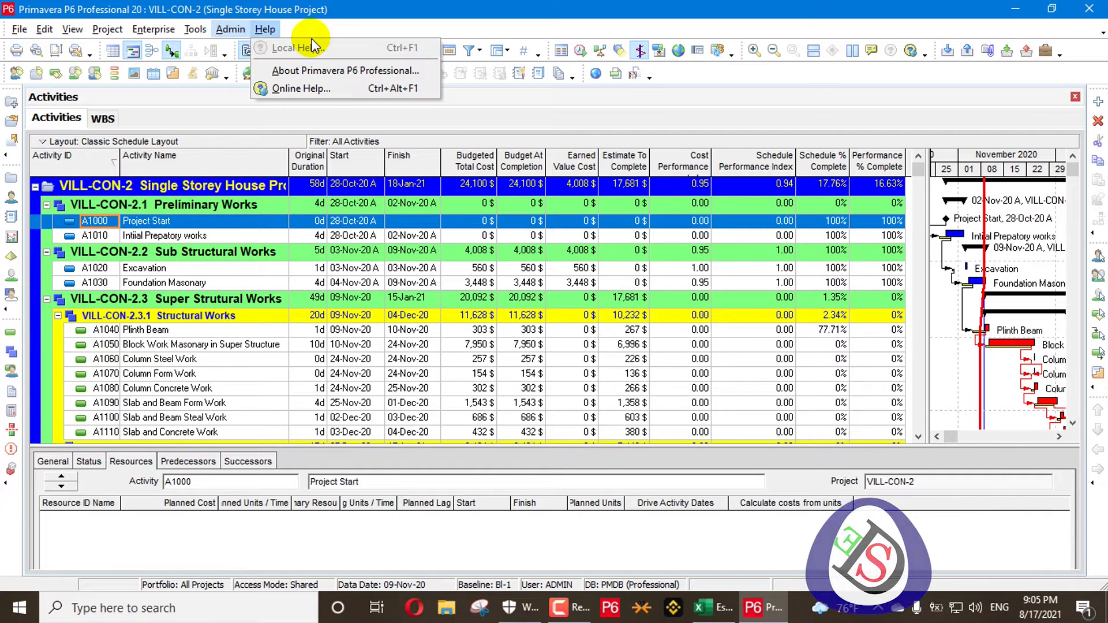
click(263, 48)
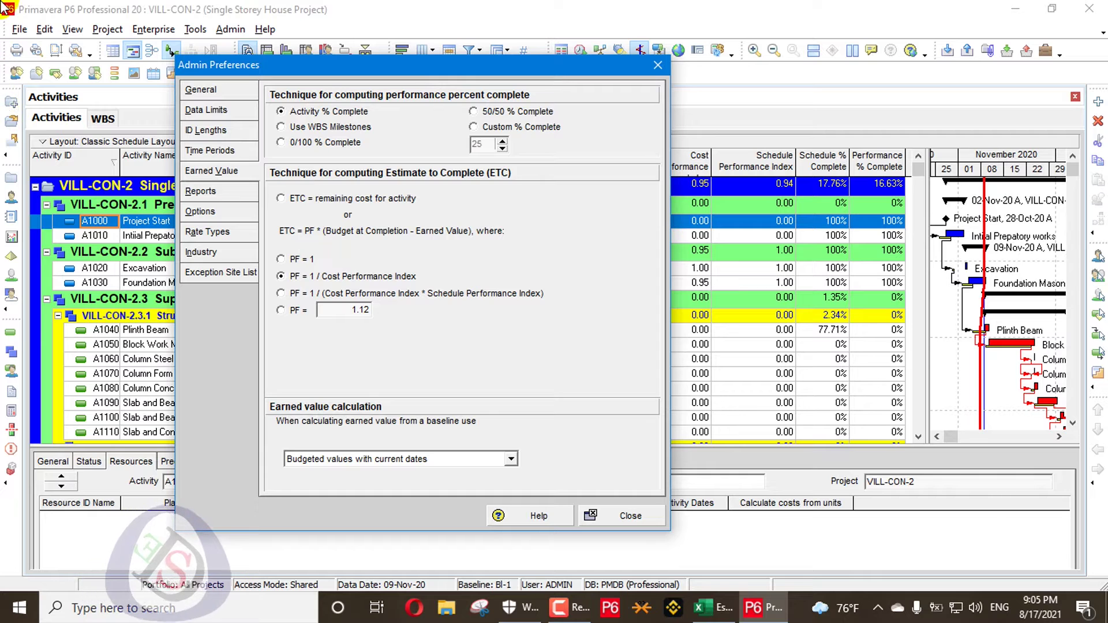
click(369, 199)
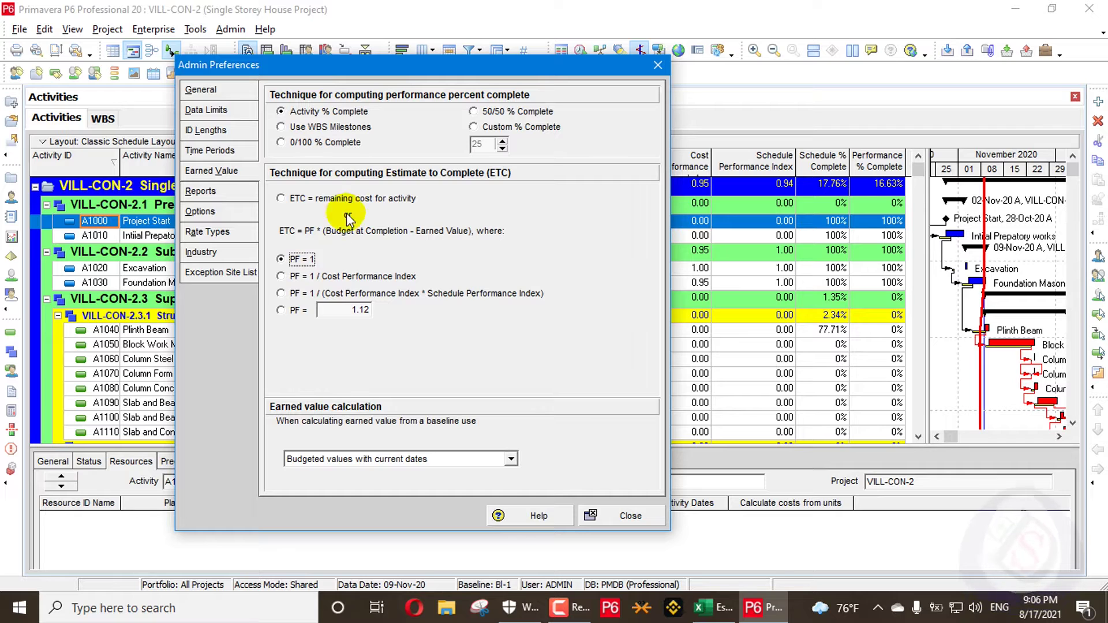
click(285, 260)
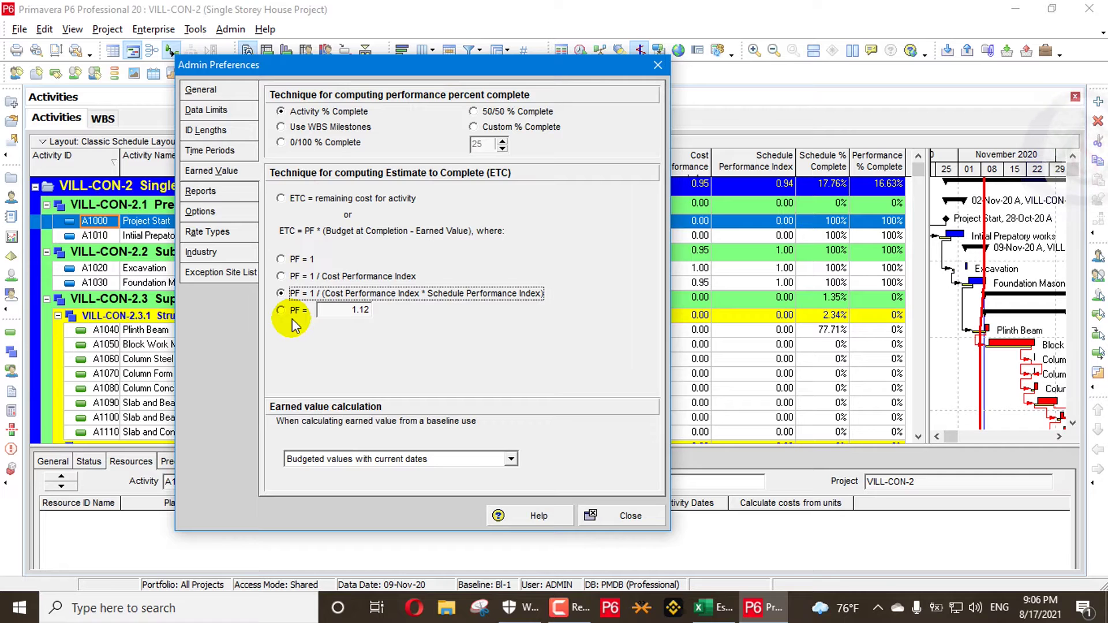
click(296, 311)
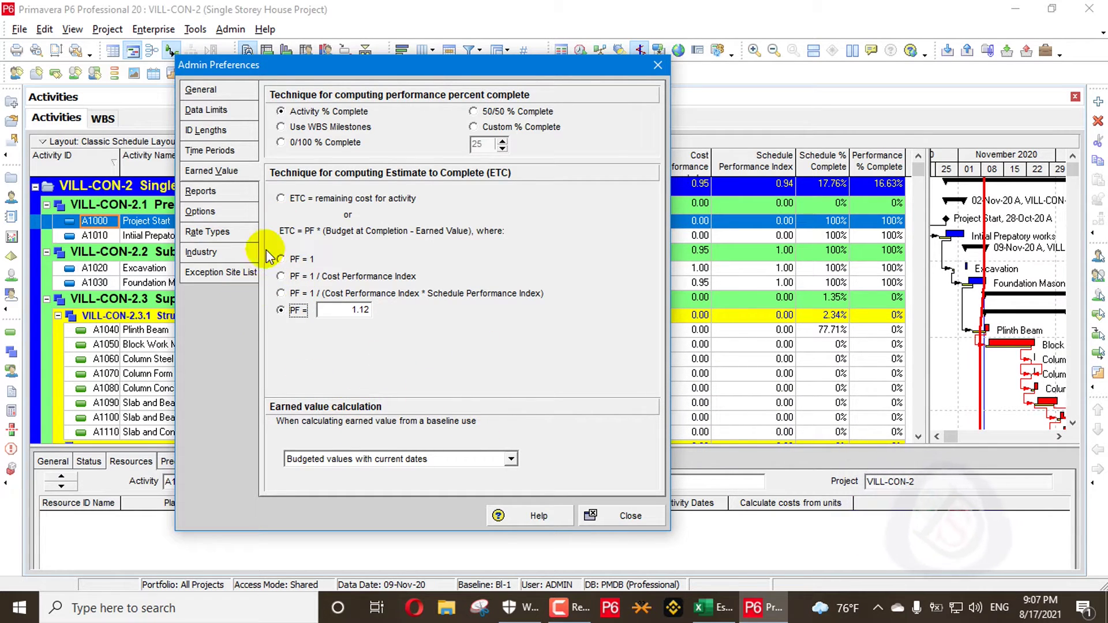
click(314, 197)
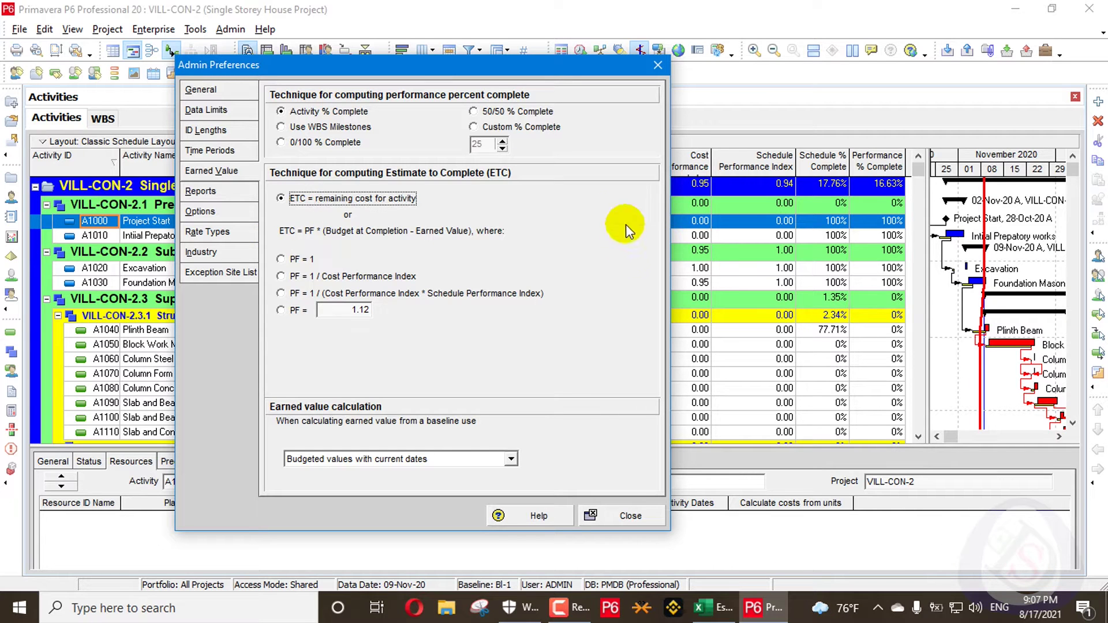
click(603, 513)
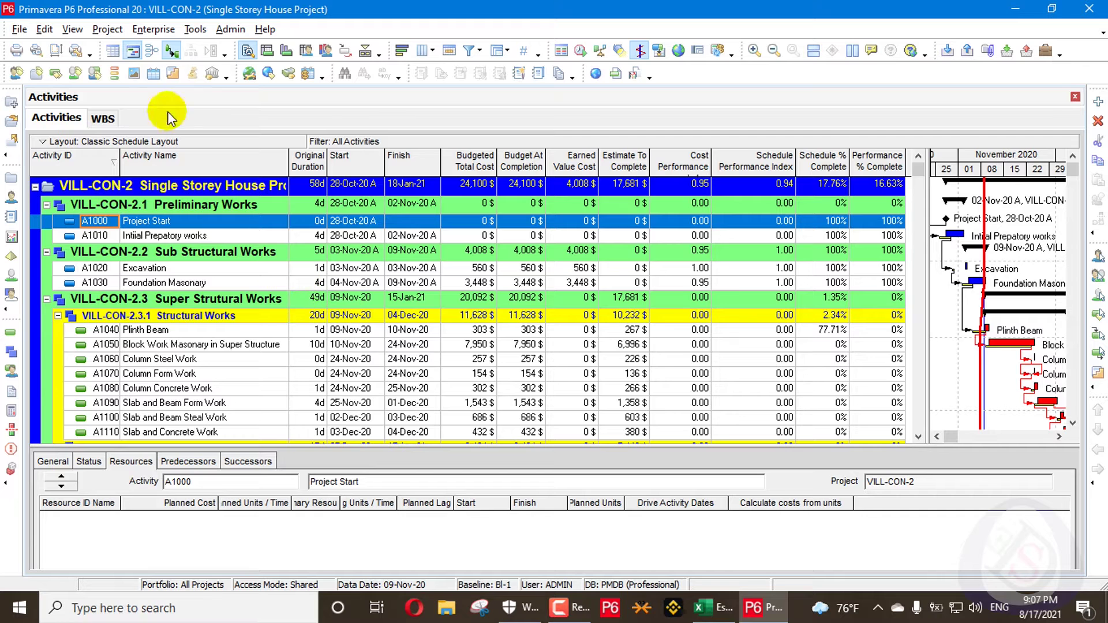
Switch to the Estimate to complete workbook in Excel and view its first ETC calculation tables
click(242, 29)
mouse_move(265, 29)
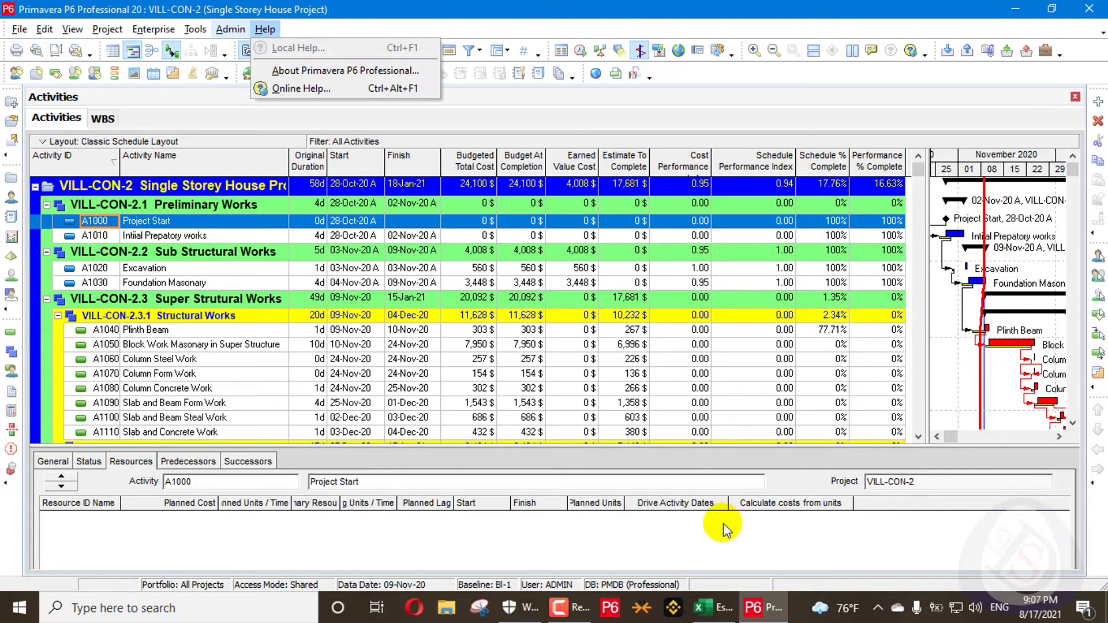
click(706, 603)
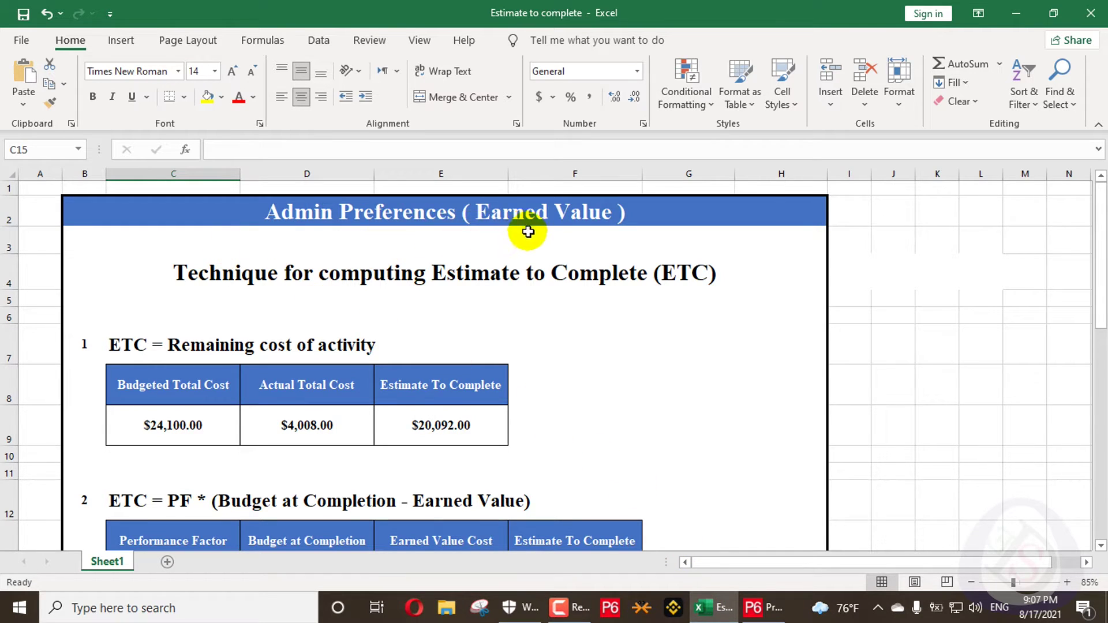
scroll(171, 379, down, 1)
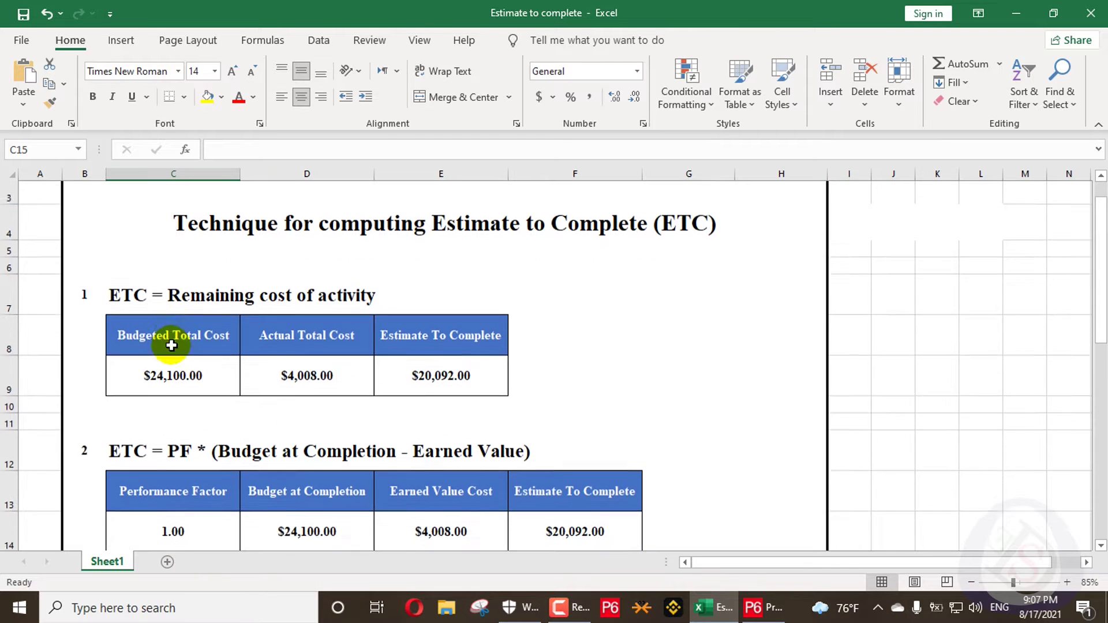
Reopen the Earned Value page of Admin Preferences in P6 and compare its ETC technique with the workbook's Remaining cost of activity section
click(763, 607)
click(231, 28)
click(254, 44)
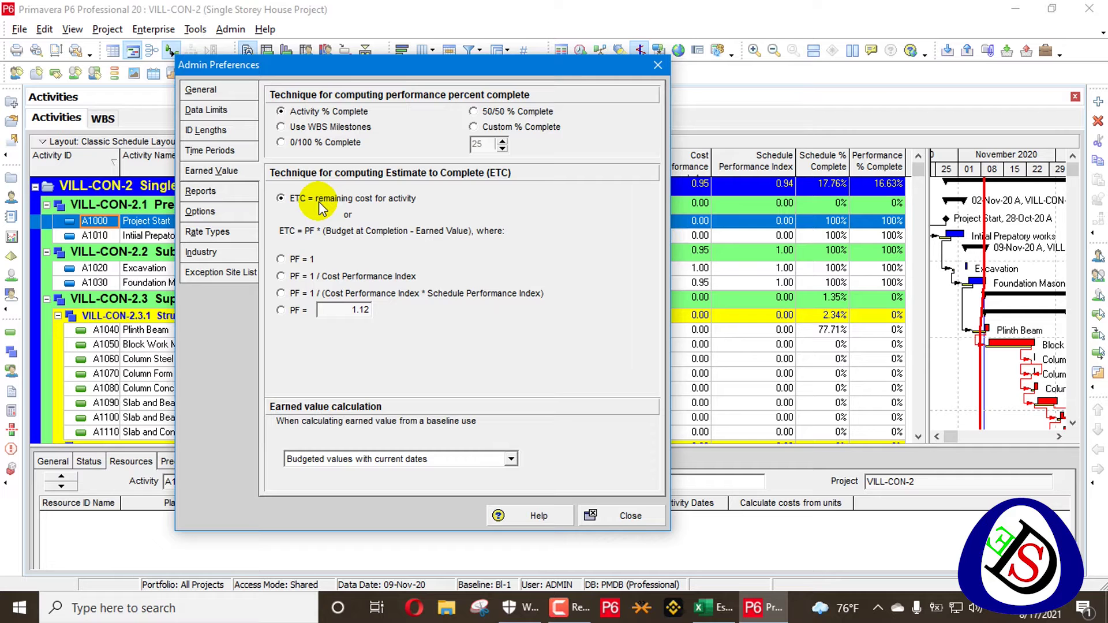
key(alt+Tab)
click(119, 276)
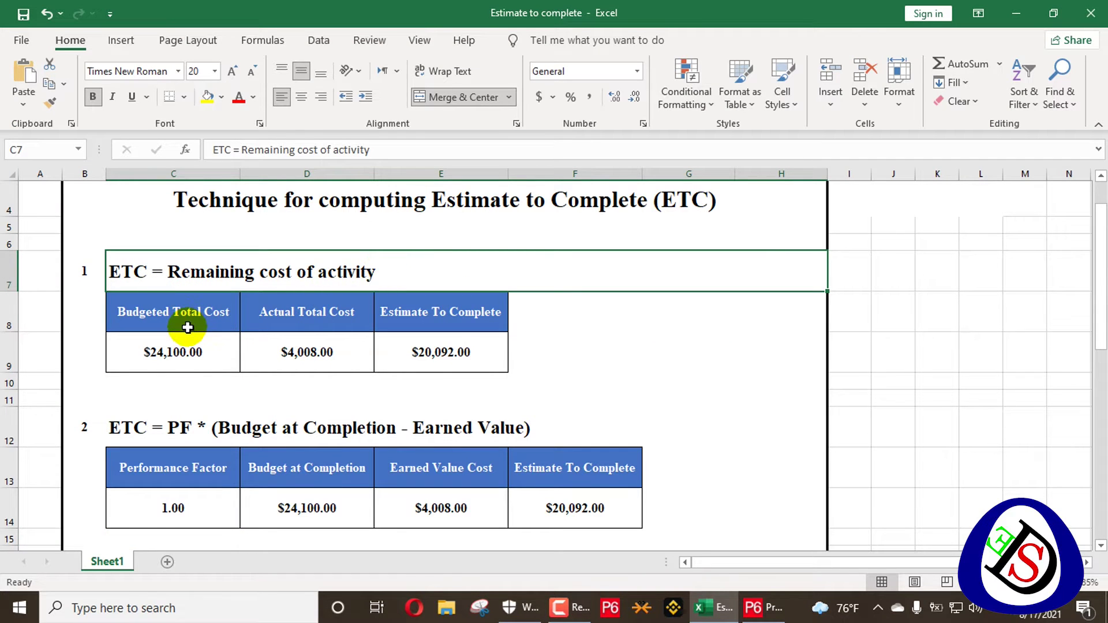
key(alt+Tab)
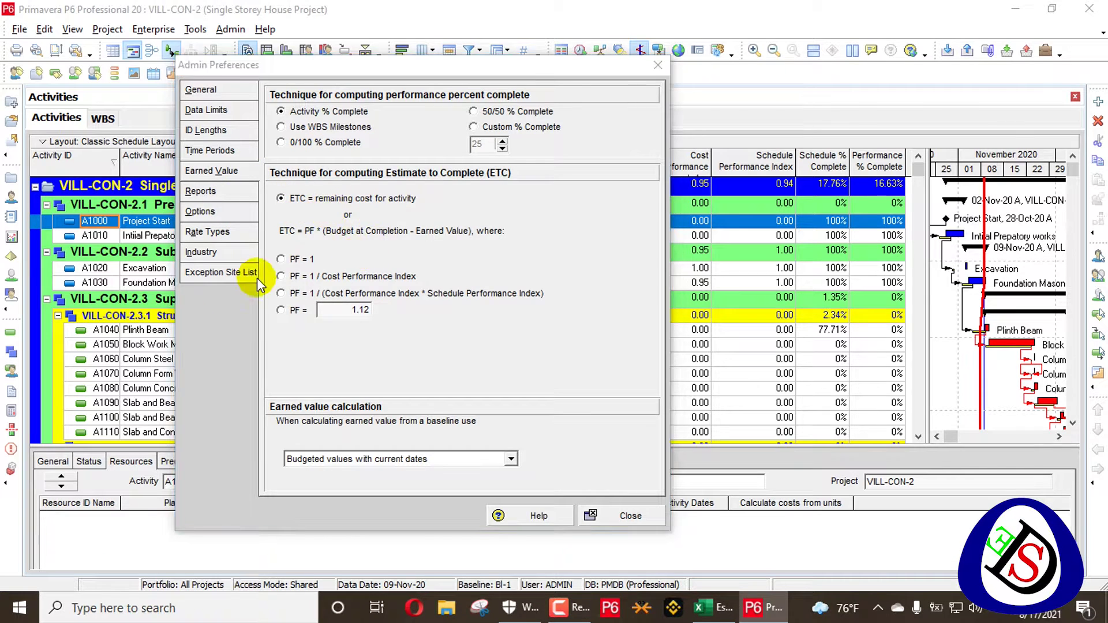
key(alt+Tab)
Examine the Budgeted Total Cost and Actual Total Cost columns and the Estimate To Complete formula in cell E9
drag(173, 310, 166, 362)
drag(284, 310, 283, 353)
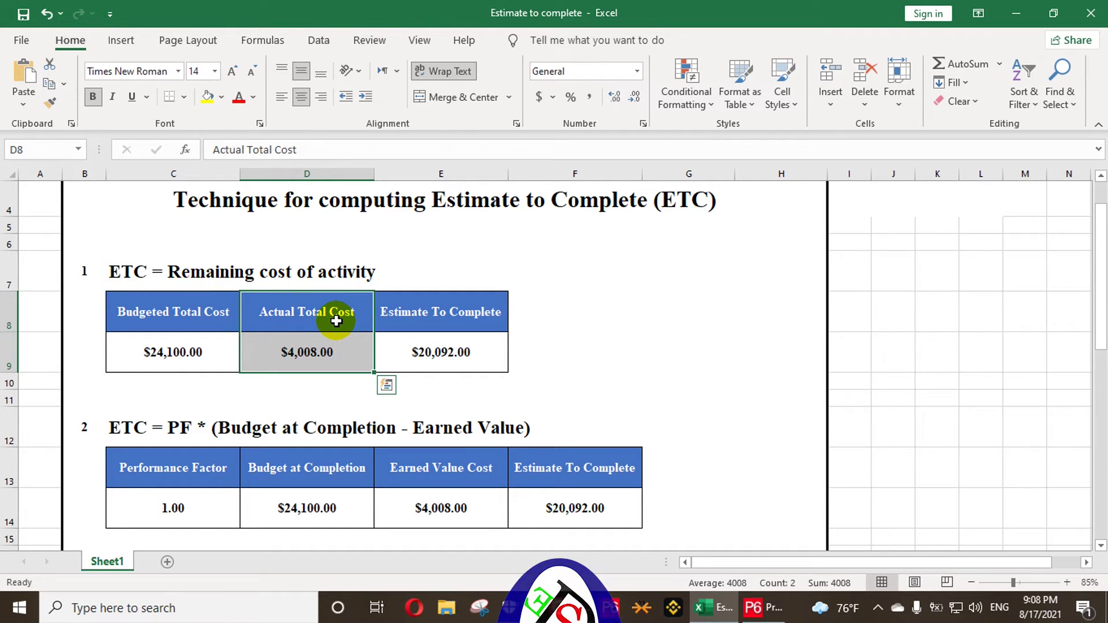
click(401, 320)
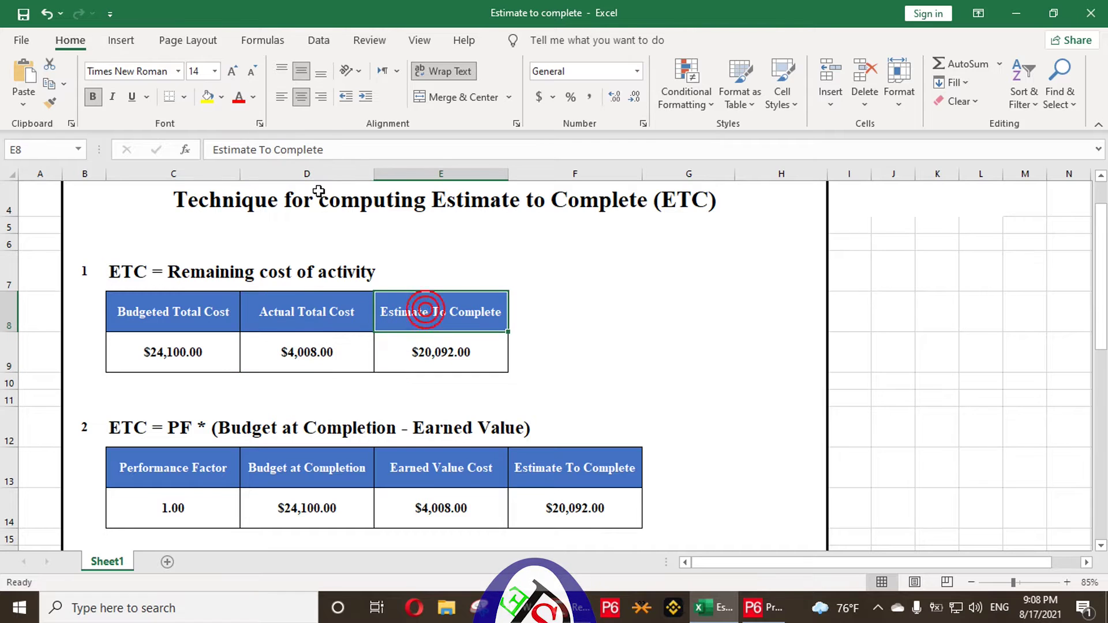
click(397, 340)
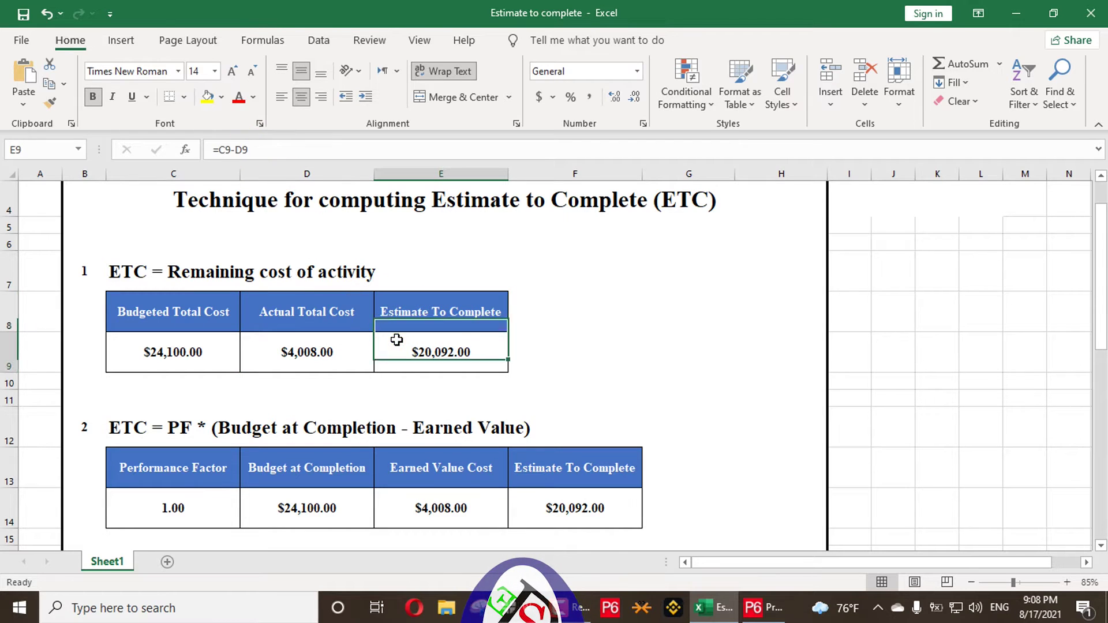
click(296, 151)
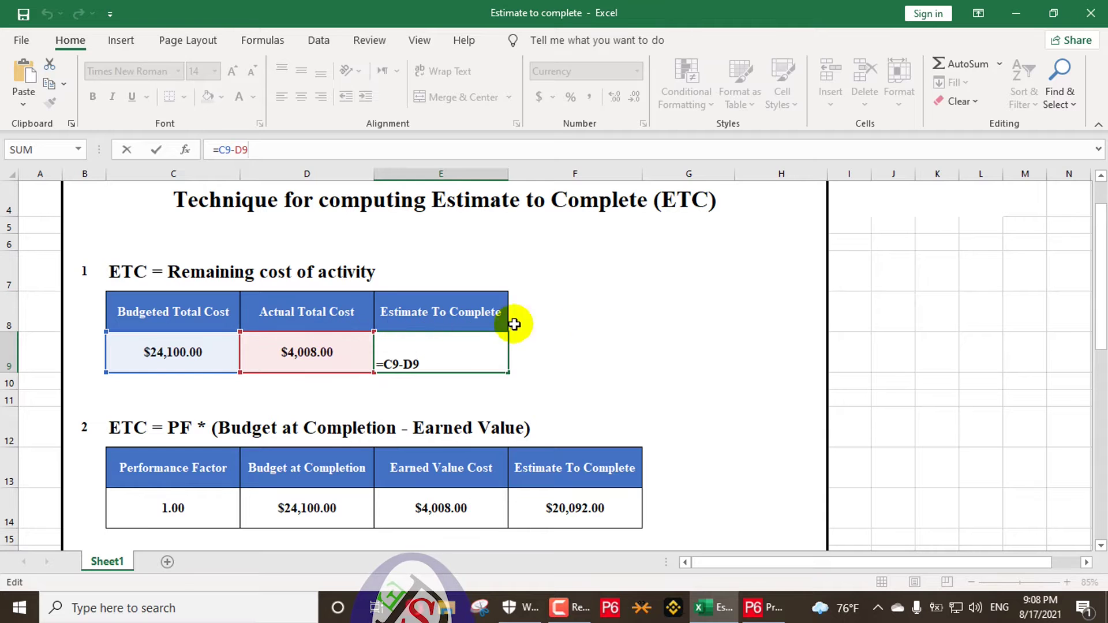
click(592, 315)
Review the workbook's ETC and performance factor tables in sections 2 to 4, including those based on cost and schedule performance indexes
scroll(446, 356, down, 2)
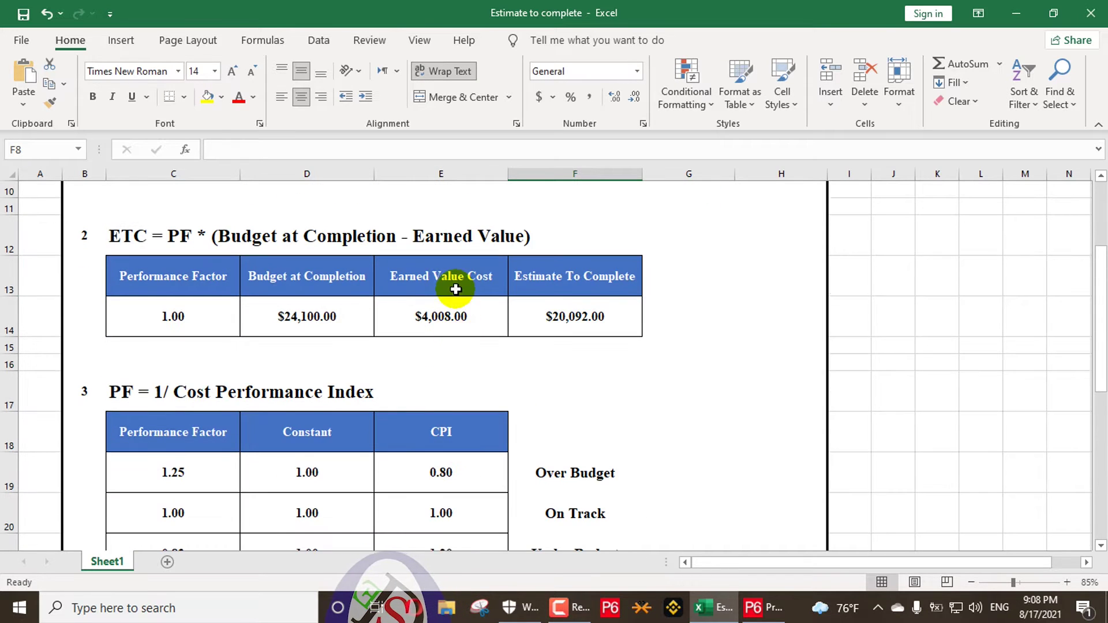
scroll(455, 323, up, 1)
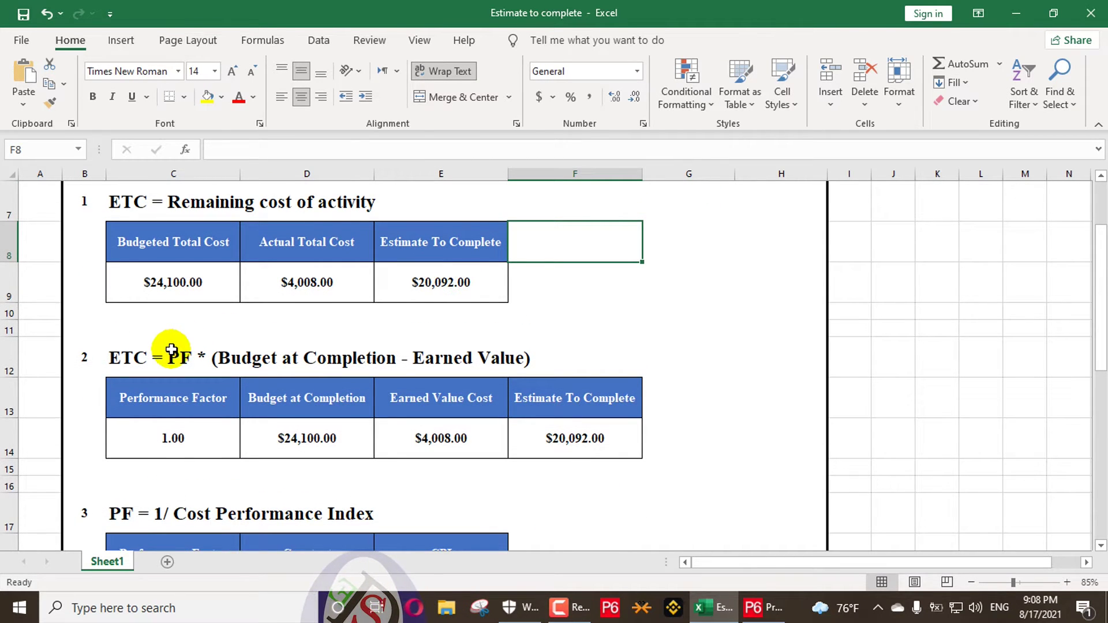
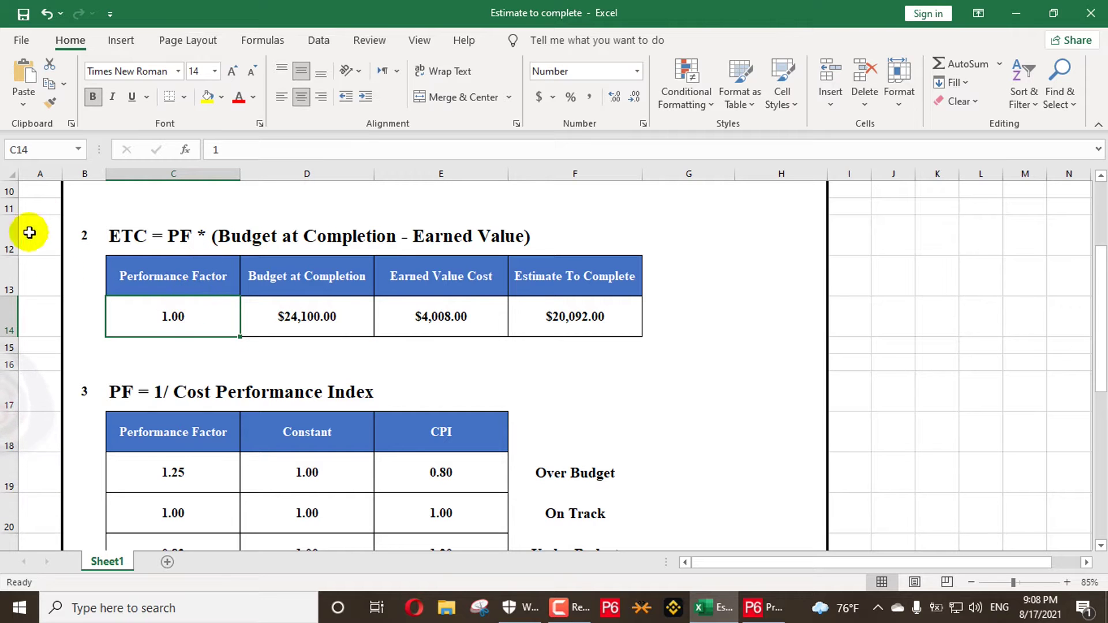
scroll(205, 318, down, 5)
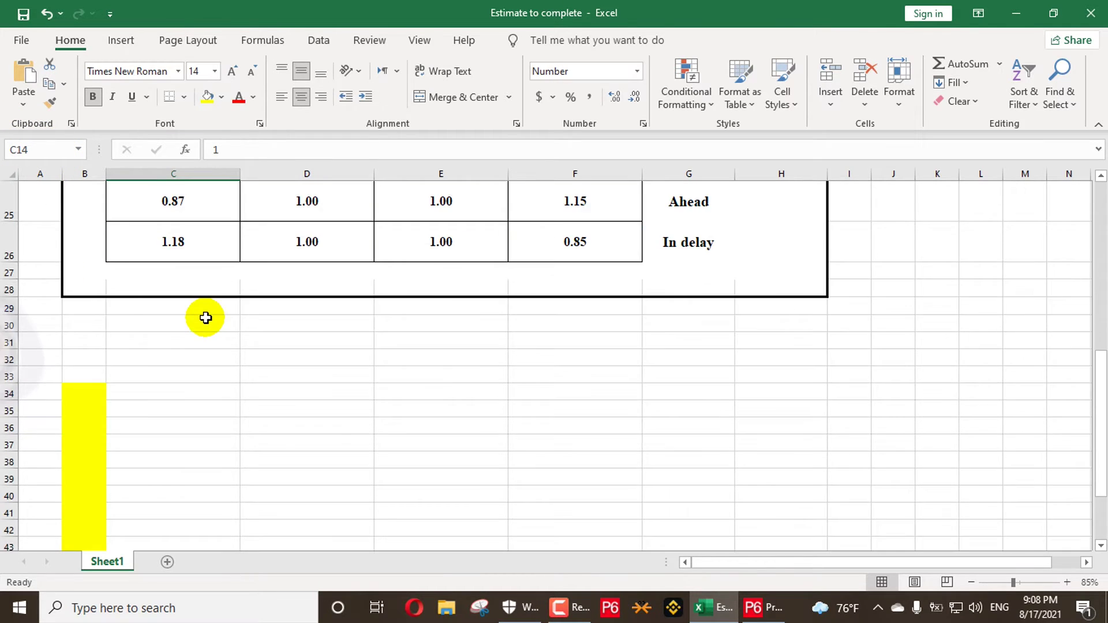
scroll(205, 318, up, 5)
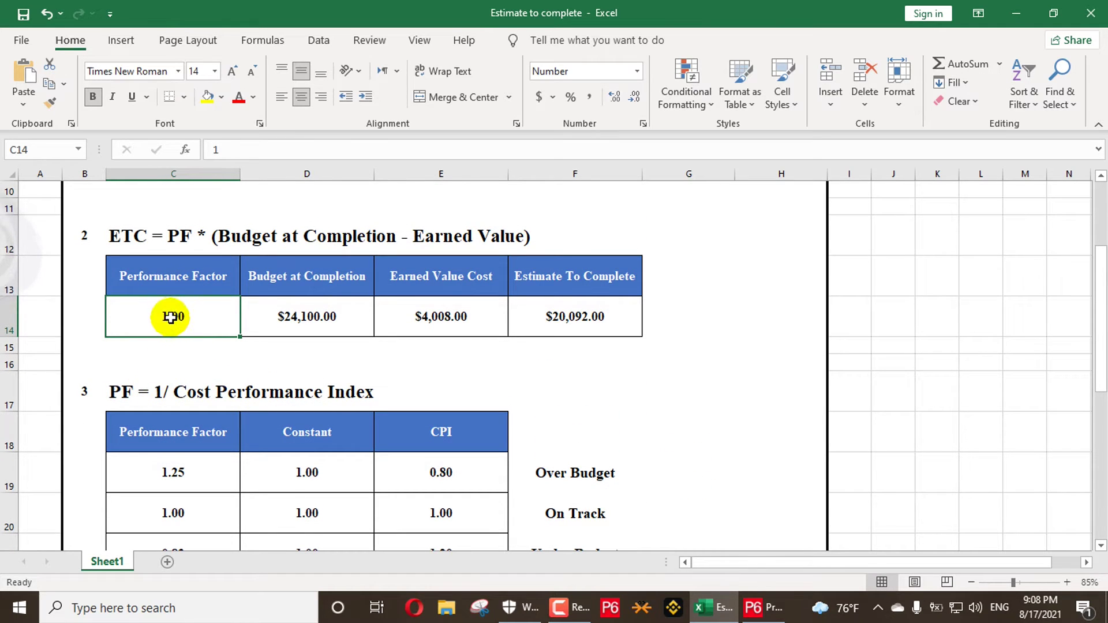
scroll(163, 321, down, 2)
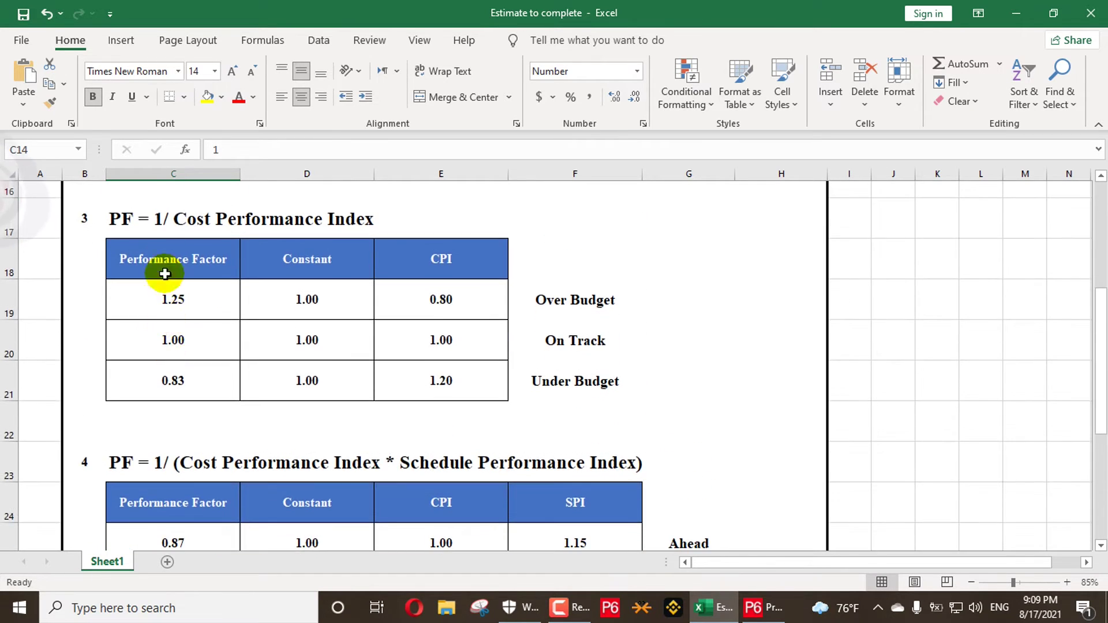
scroll(258, 236, down, 1)
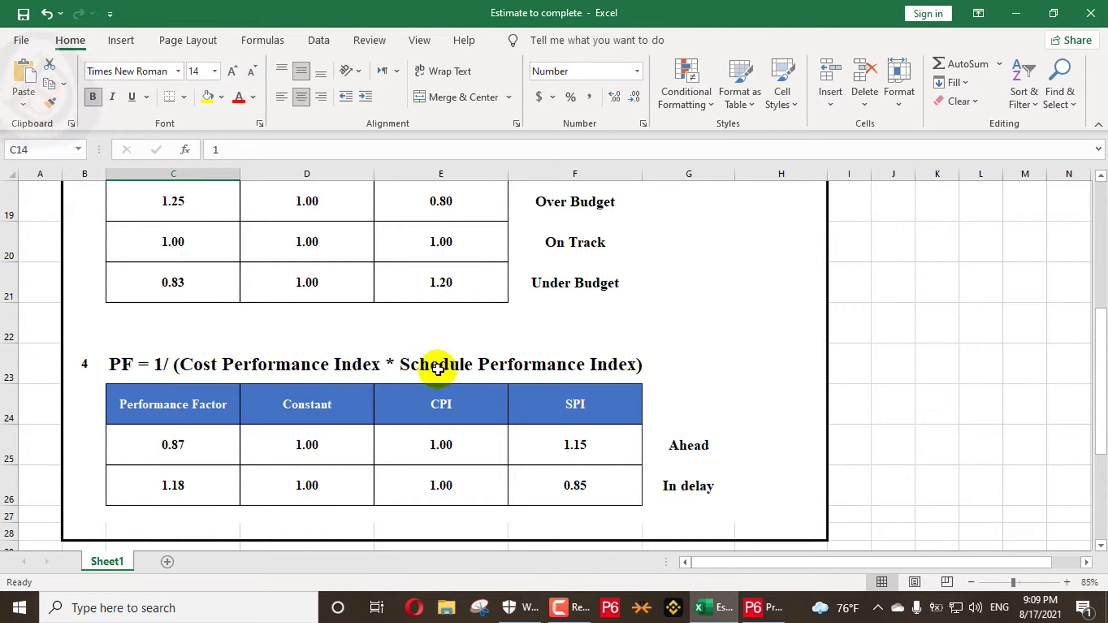
Check the performance factor options in P6's Admin Preferences, and return to the first two ETC tables in the Excel workbook
key(alt+Tab)
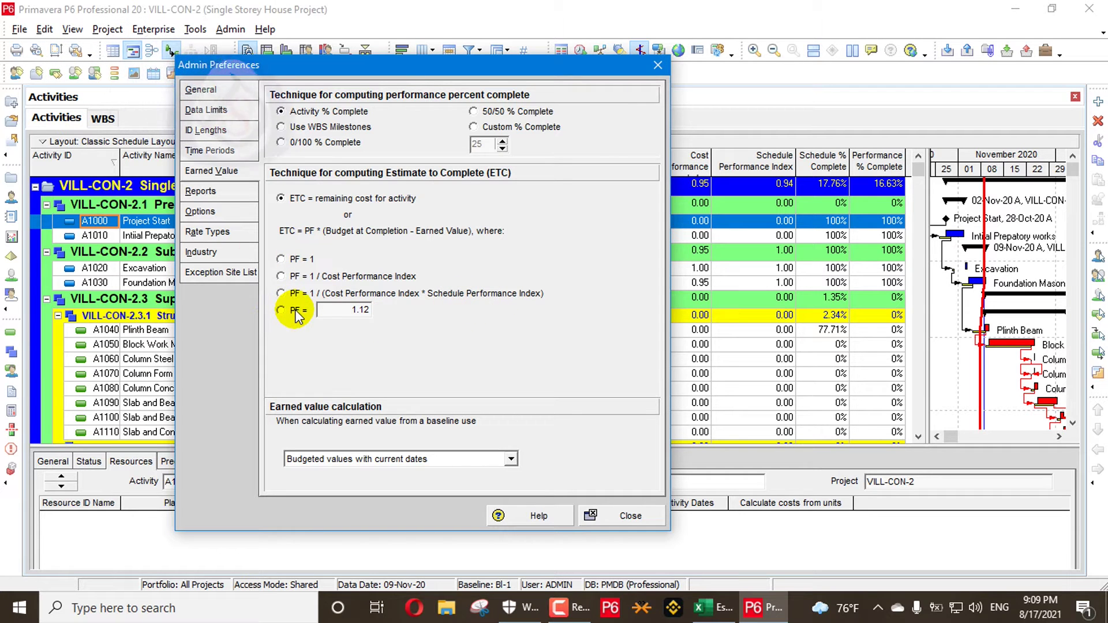
key(alt+Tab)
scroll(296, 310, up, 4)
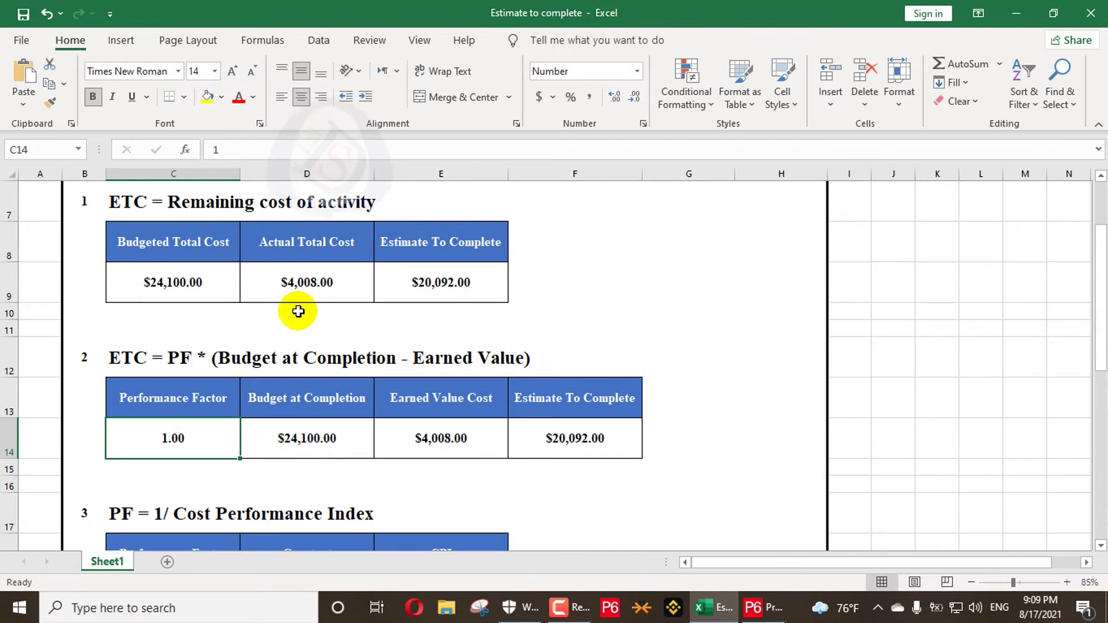
Close Admin Preferences in P6 and compare the project's budget, earned value and Estimate To Complete columns with the Excel workbook
key(alt+Tab)
click(658, 64)
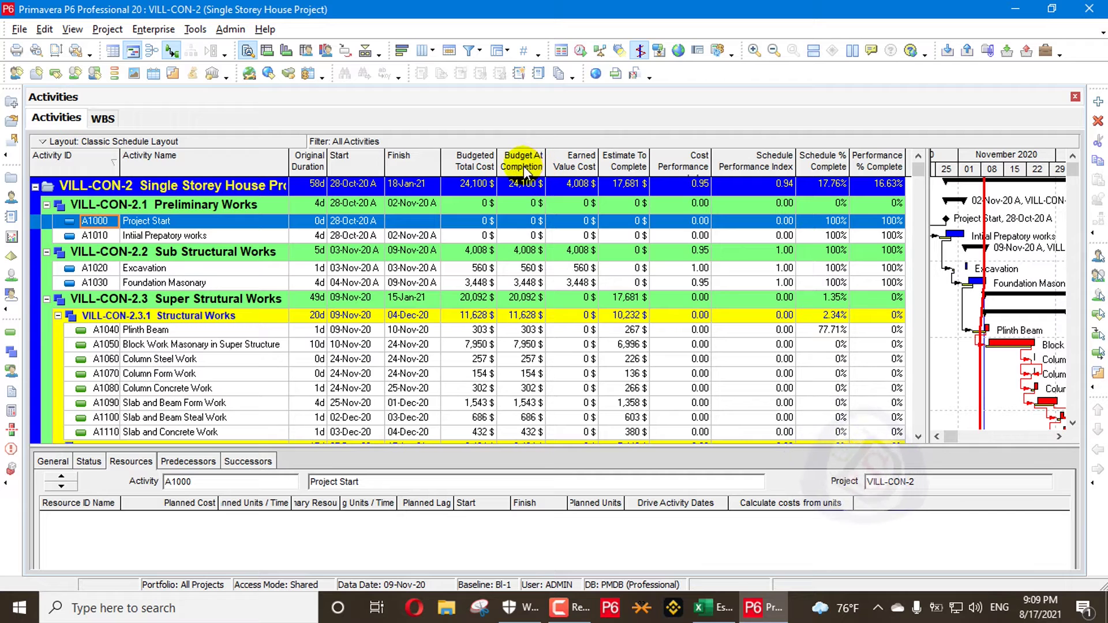
key(alt+Tab)
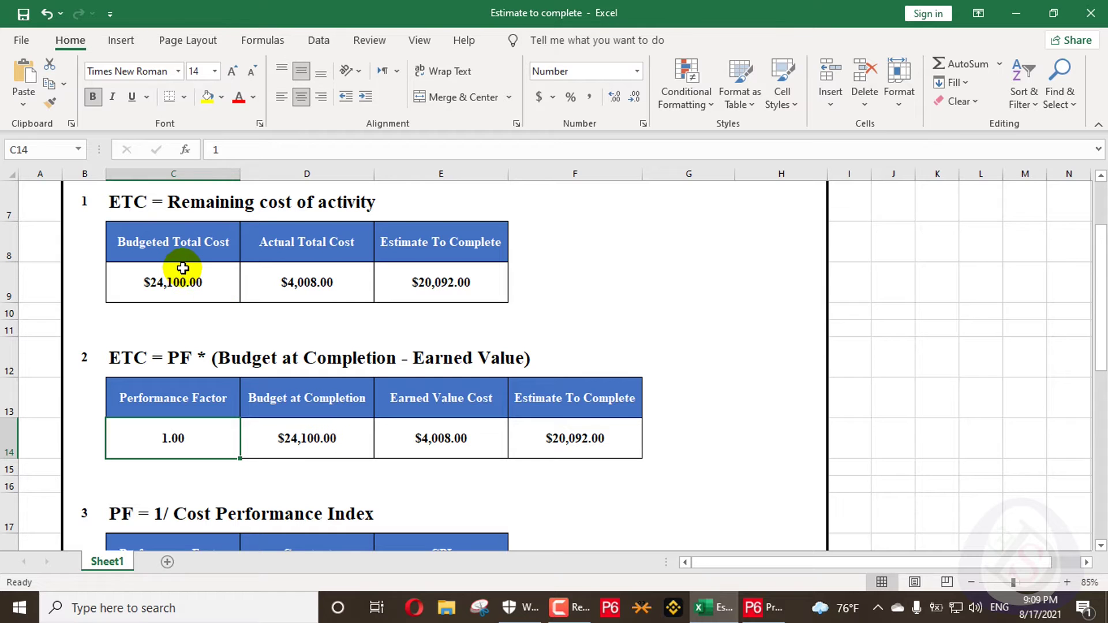
key(alt+Tab)
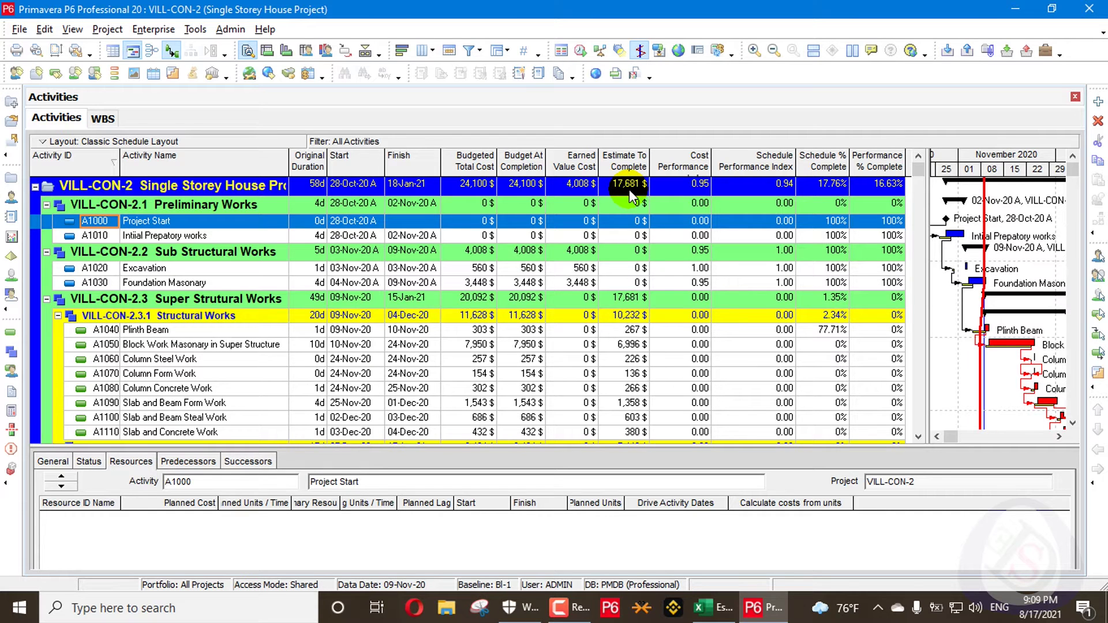
In the WBS earned value settings, set the ETC technique of VILL-CON-2 to ETC = remaining cost for activity
click(103, 119)
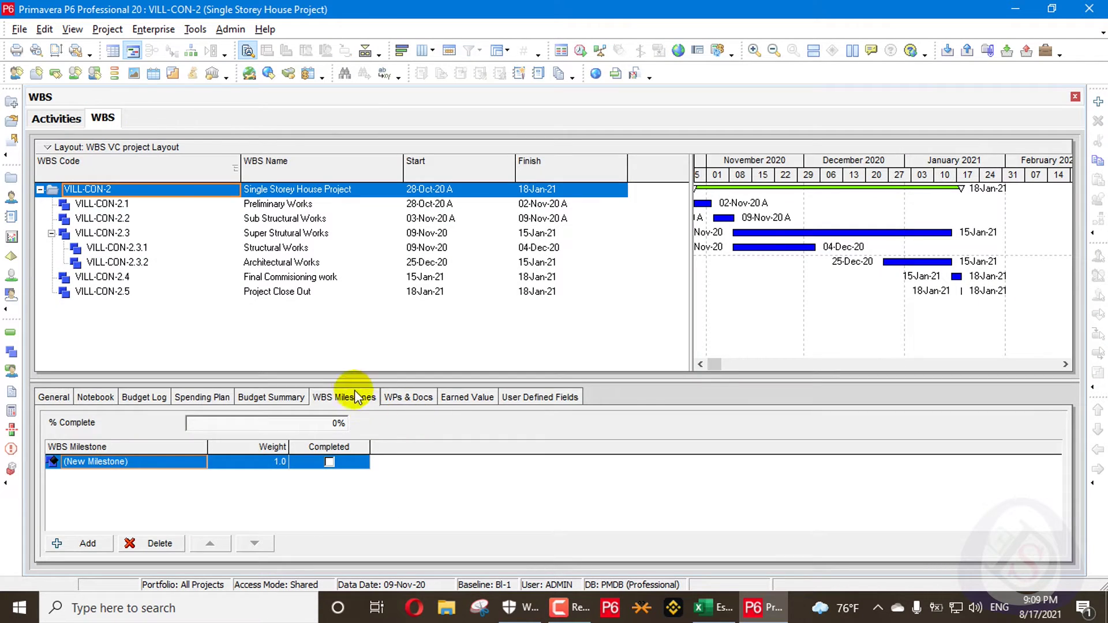
click(488, 398)
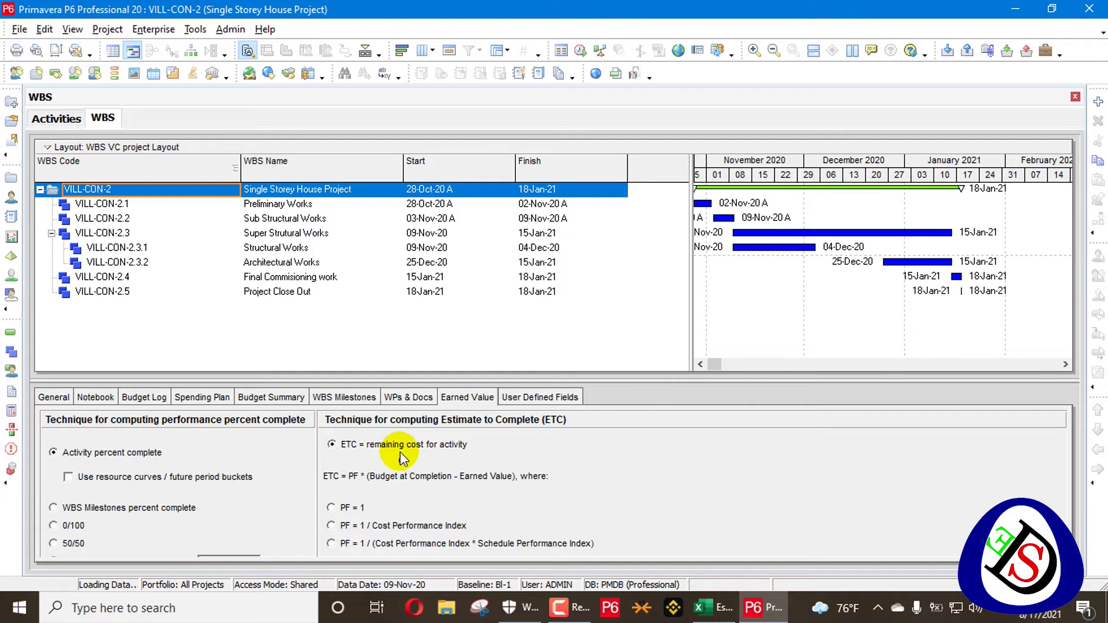
key(Down)
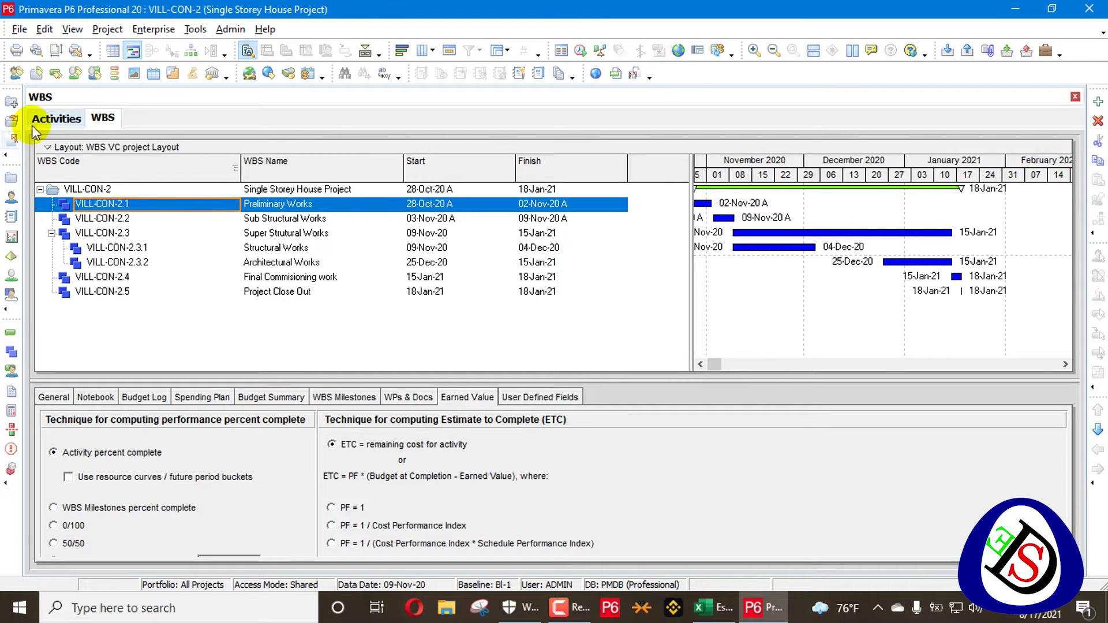
Return to the activities list and compare the project's Estimate To Complete with the Excel workbook's calculation
click(32, 123)
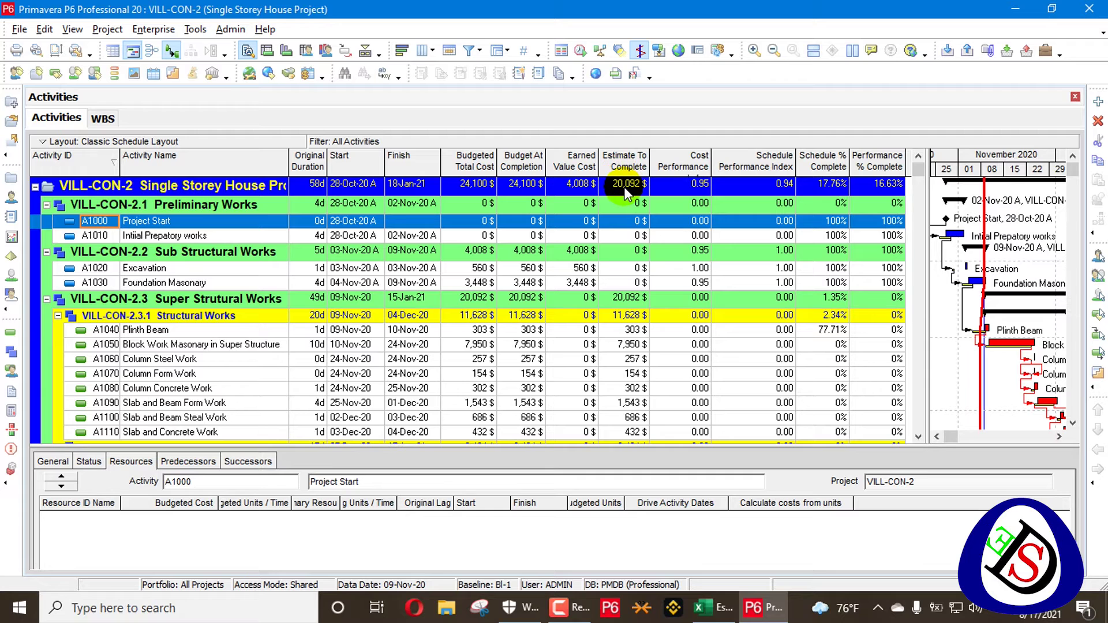
key(alt+Tab)
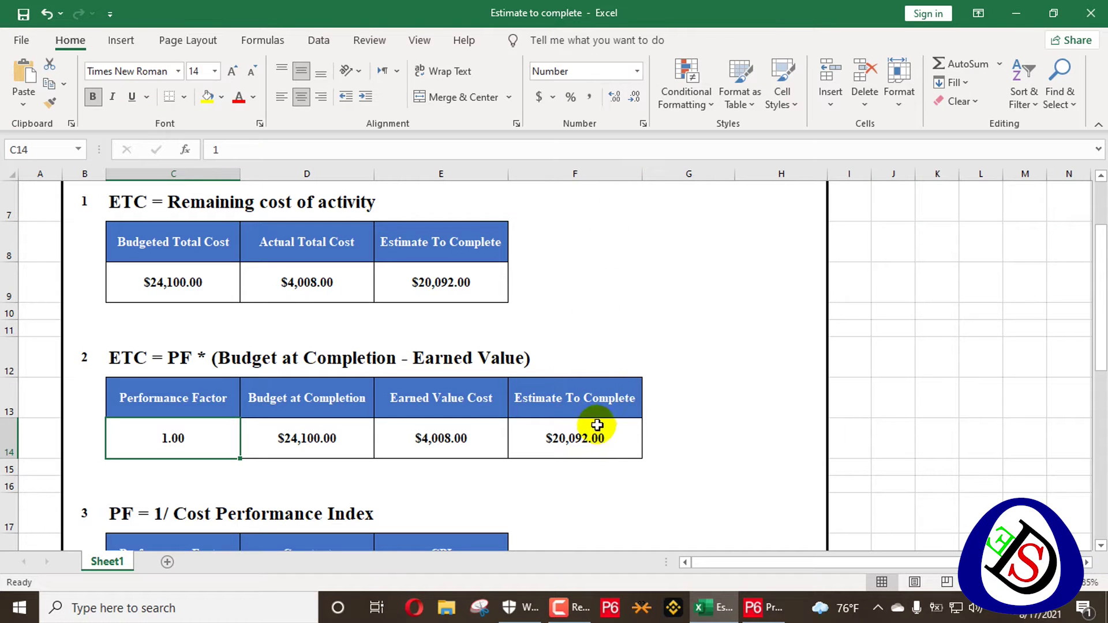
Compare P6's Estimate To Complete column with Excel's ETC = PF * (Budget at Completion - Earned Value) table, and return to P6
key(alt+Tab)
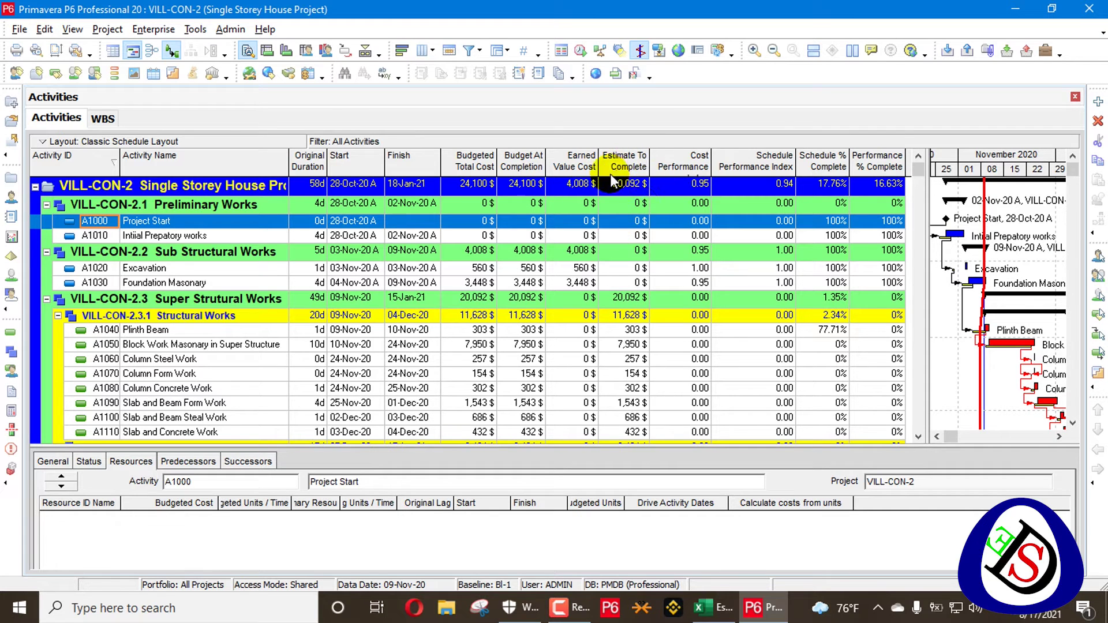
key(alt+Tab)
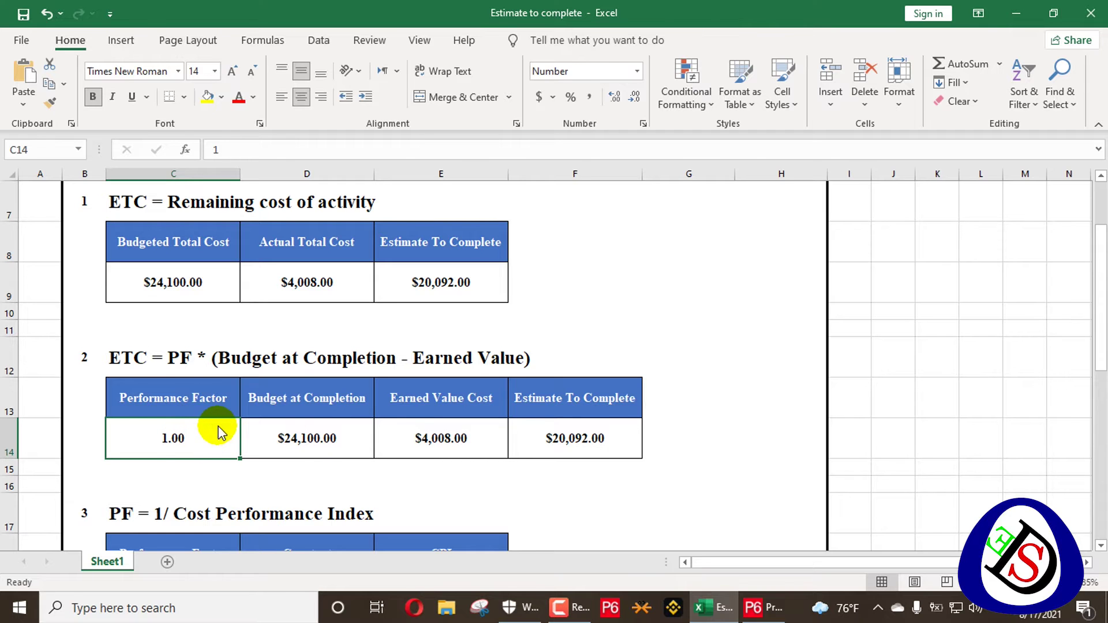
key(alt+Tab)
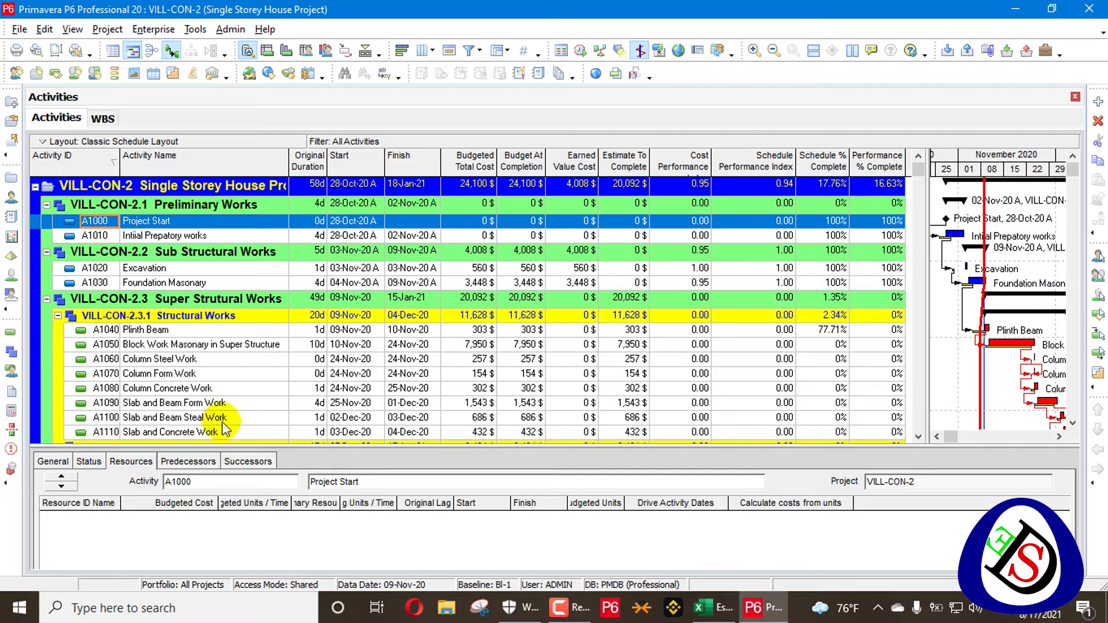
Enlarge the earned value settings in the WBS view and check the ETC technique of VILL-CON-2 and every WBS element beneath it
click(94, 117)
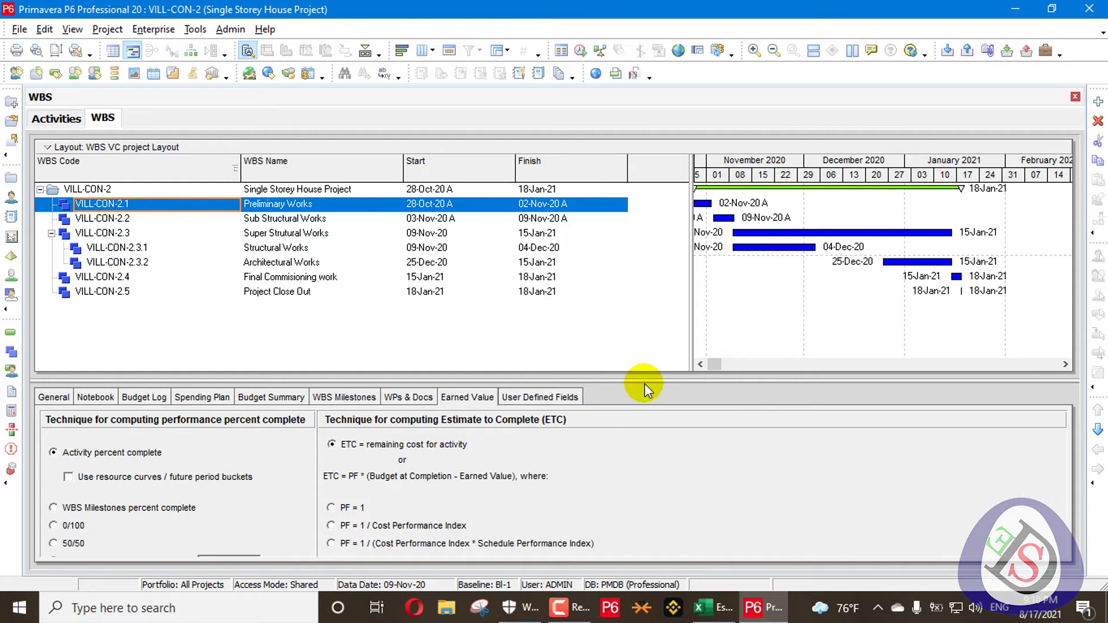
drag(646, 378, 646, 278)
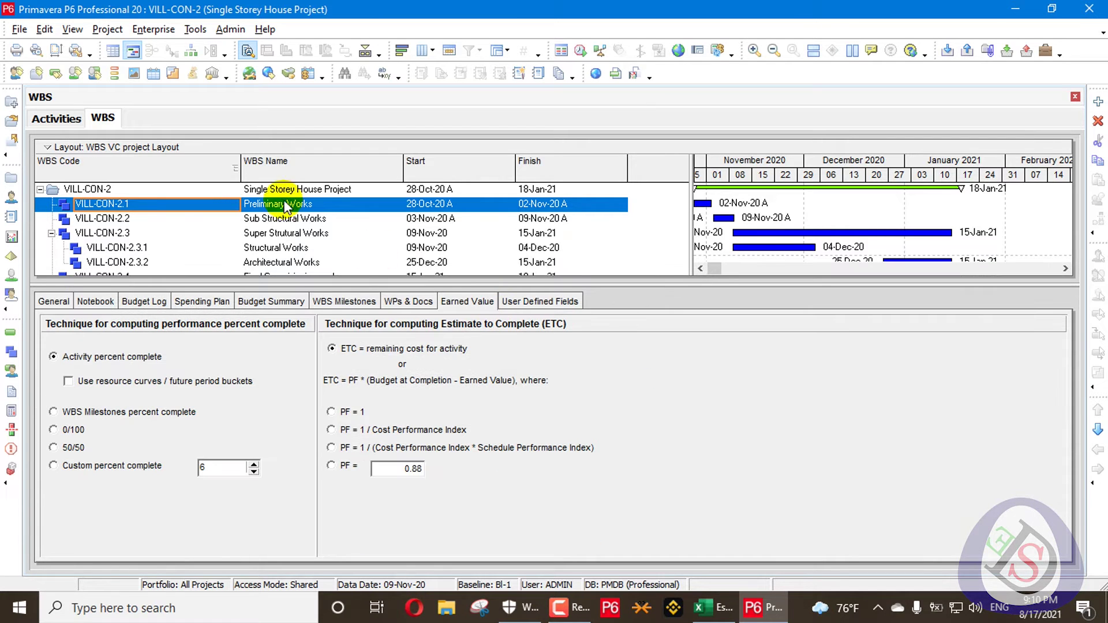
click(202, 192)
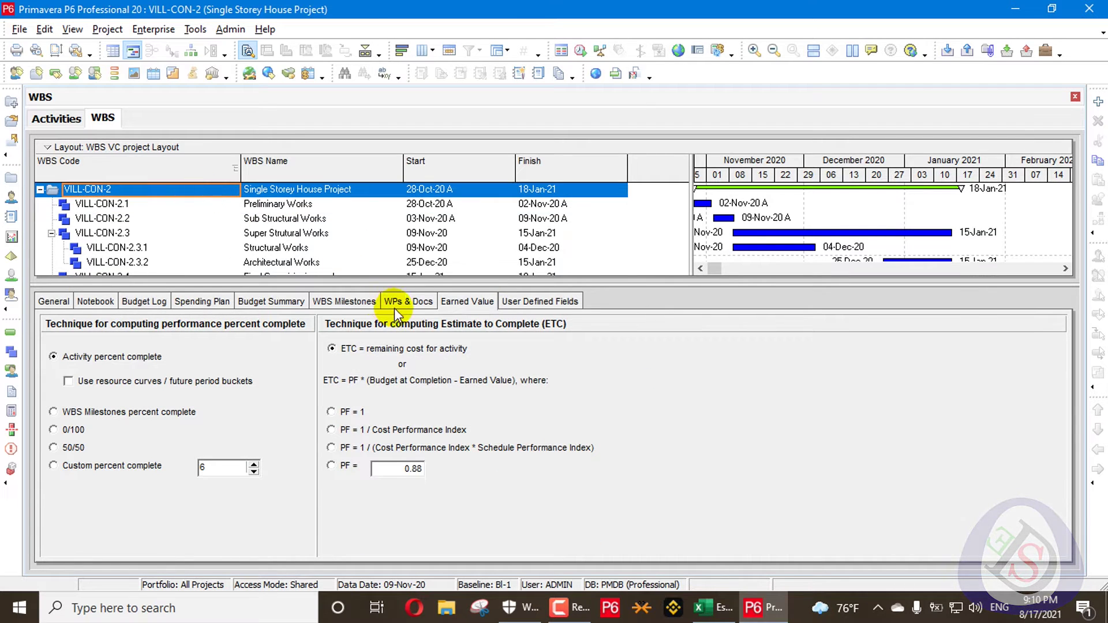
click(311, 205)
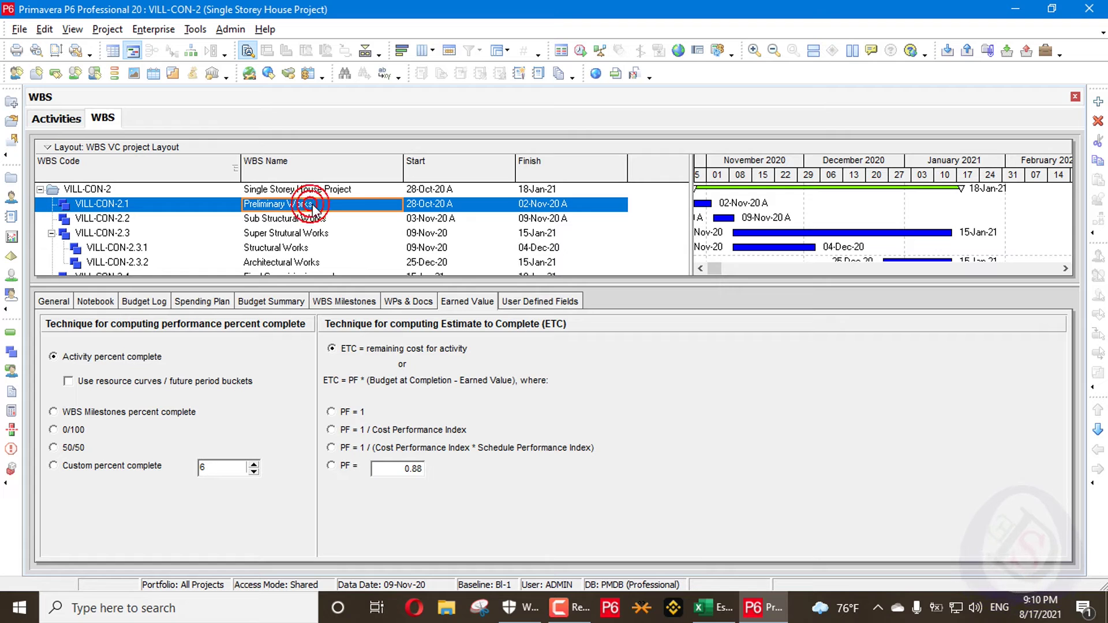
key(Down)
key(Down)
key(Down)
key(Down)
key(Down)
key(Down)
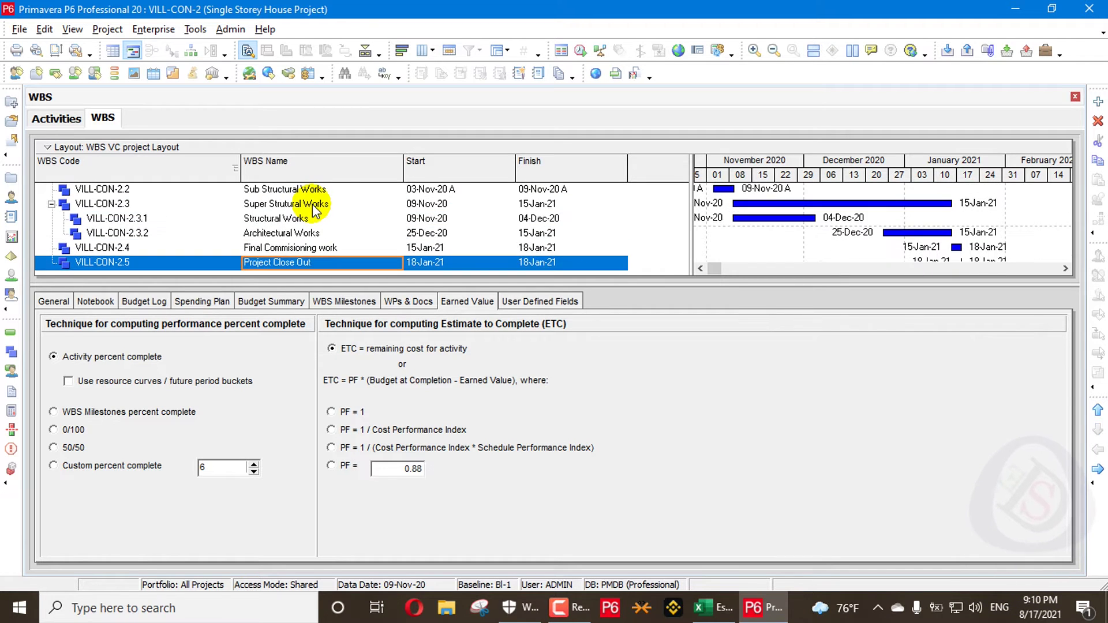
Set the ETC technique of VILL-CON-2 to PF = 1 and apply it to all WBS elements beneath
key(Up)
key(Up)
key(Up)
key(Up)
key(Up)
key(Up)
key(Up)
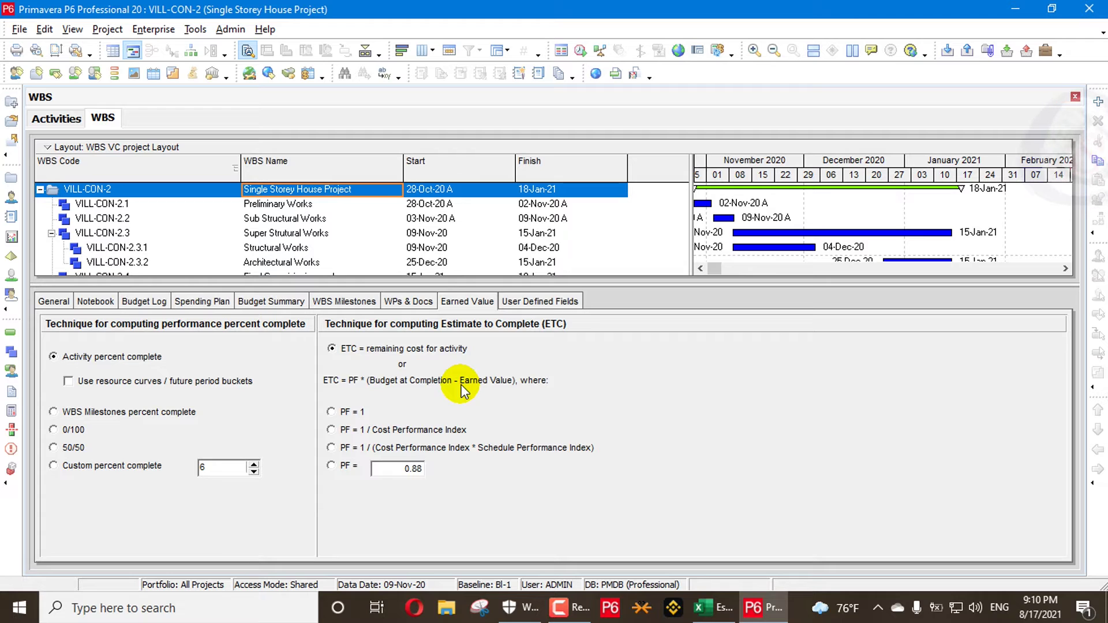
click(332, 412)
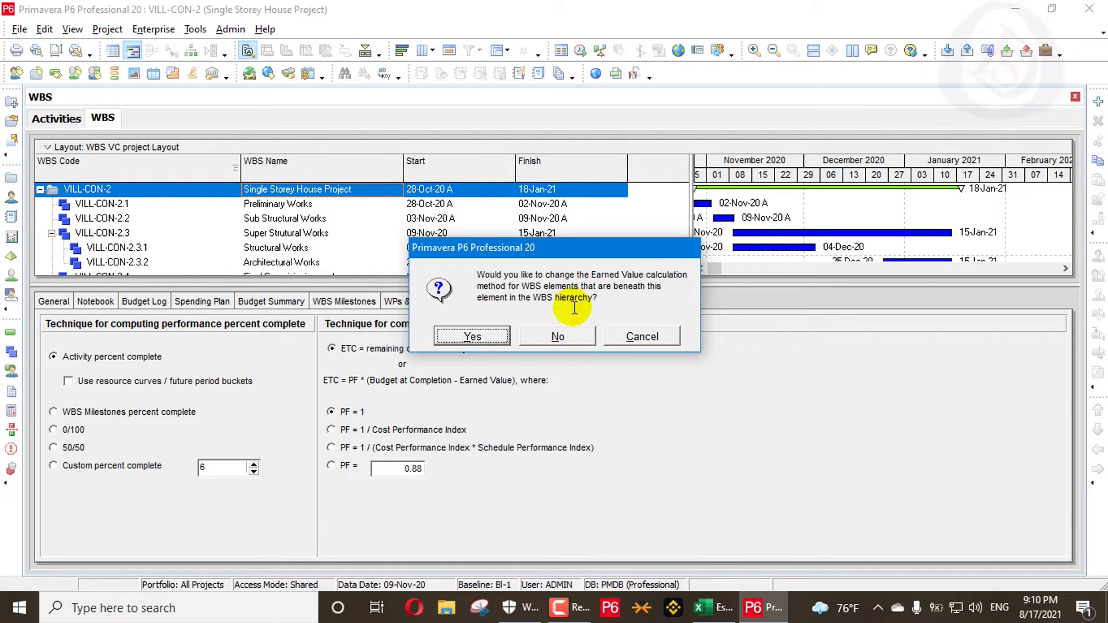
click(475, 334)
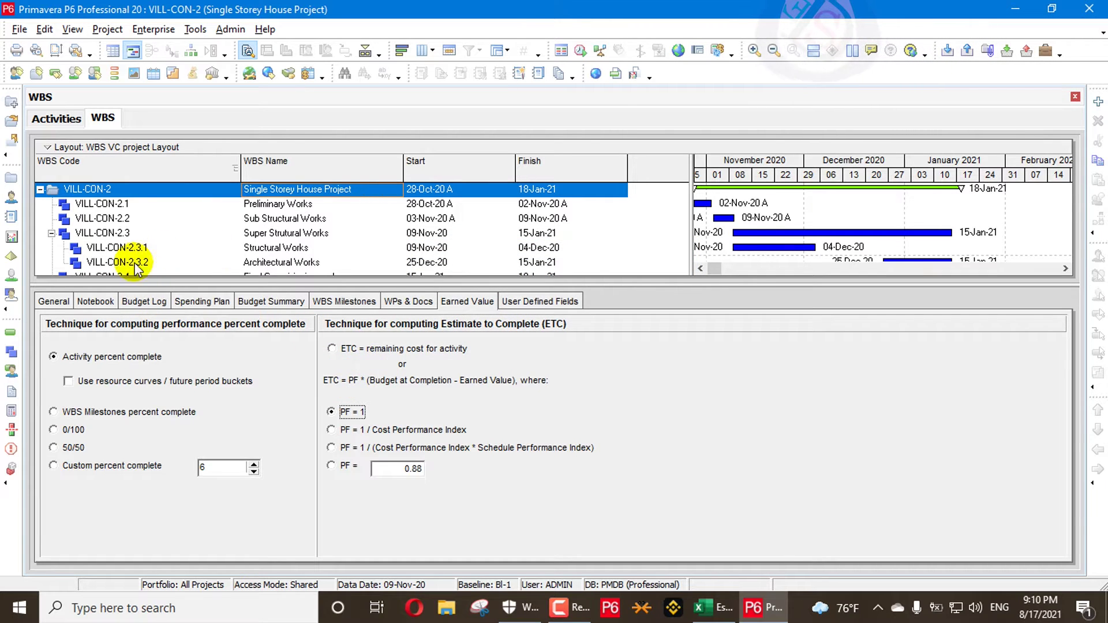
Compare the project's Estimate To Complete in the activities list with Excel's calculation for a performance factor of 1
click(56, 118)
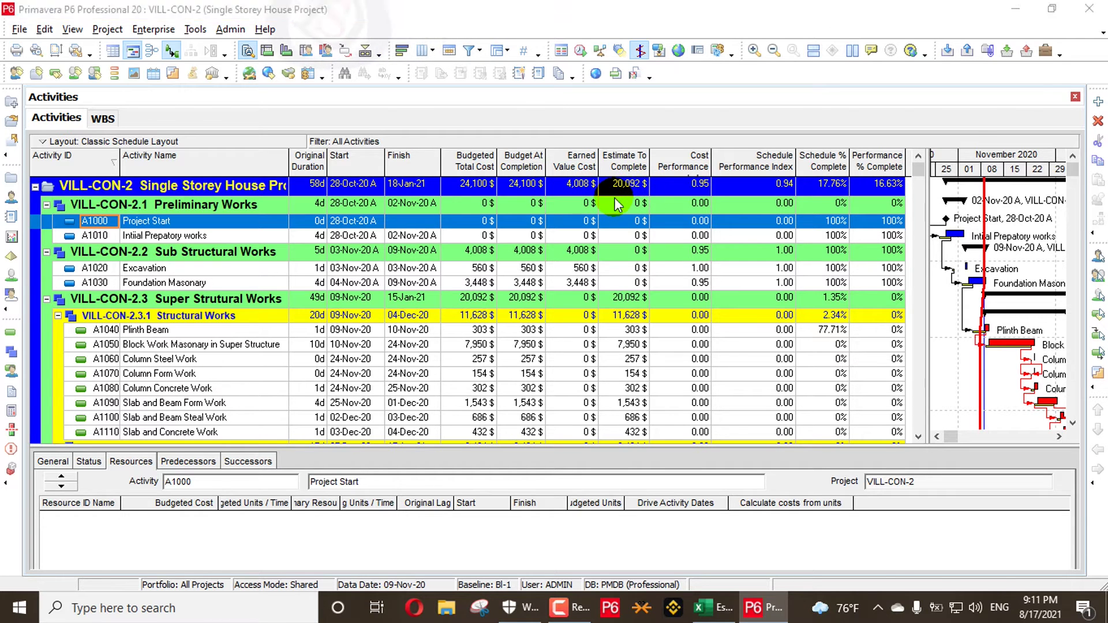
key(alt+Tab)
scroll(346, 317, down, 1)
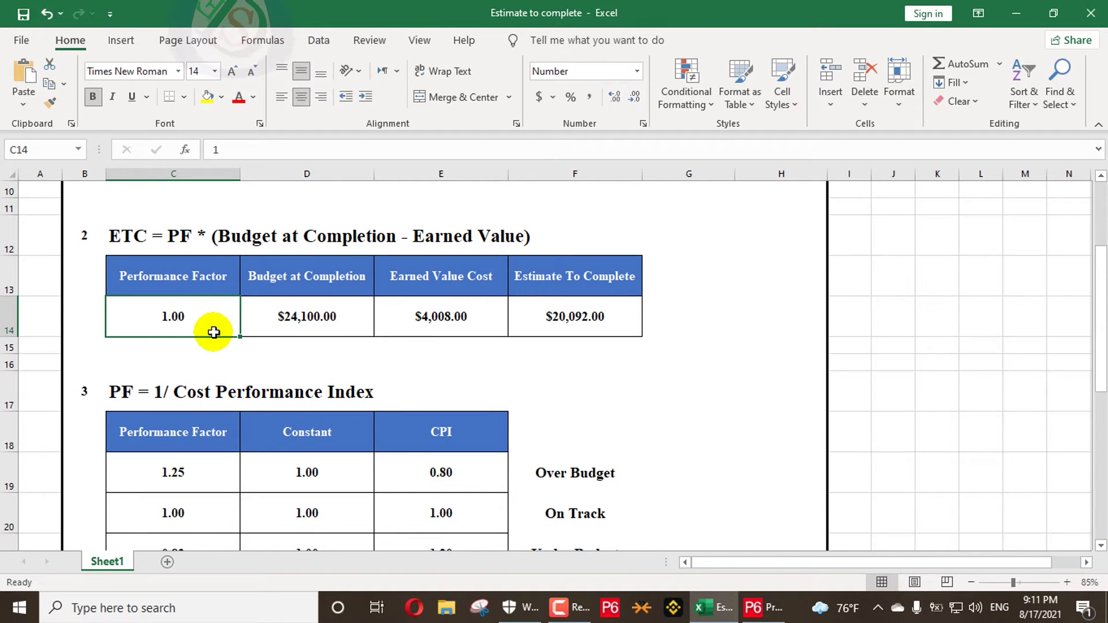
Examine the workbook's example tables for PF = 1/ Cost Performance Index and PF = 1/ (Cost Performance Index * Schedule Performance Index)
scroll(213, 332, down, 4)
scroll(213, 332, up, 2)
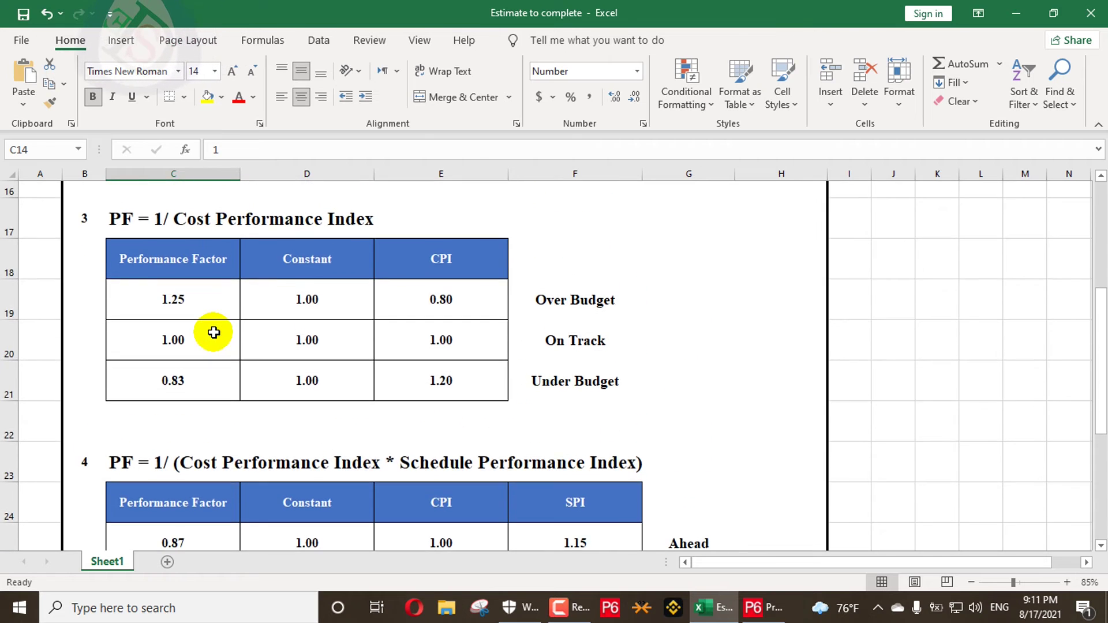
scroll(214, 332, up, 1)
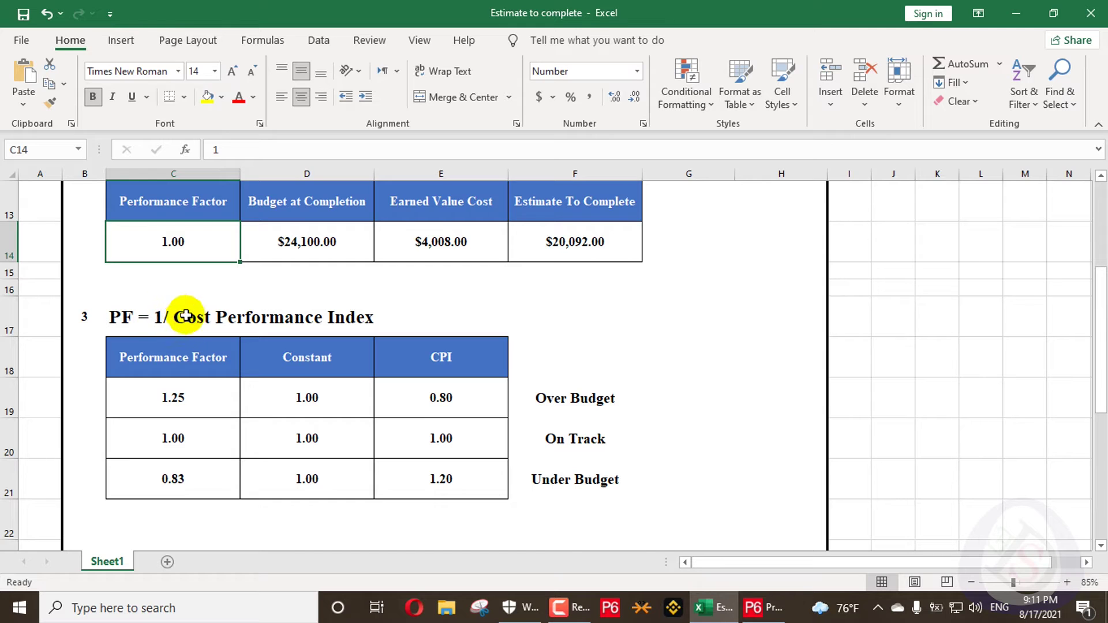
scroll(221, 328, down, 2)
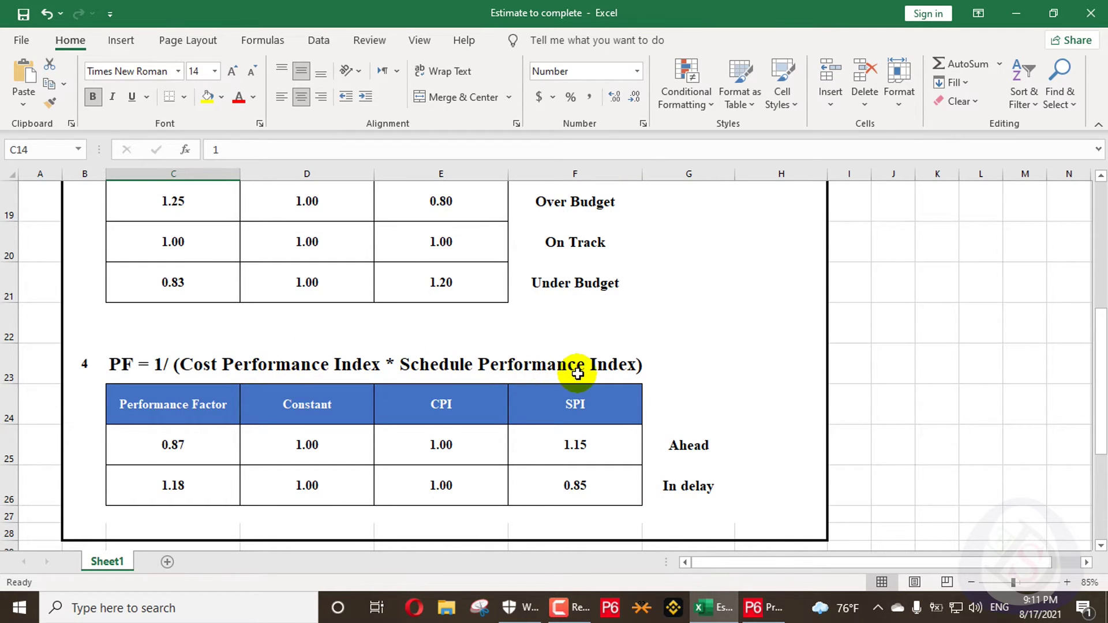
scroll(578, 373, up, 1)
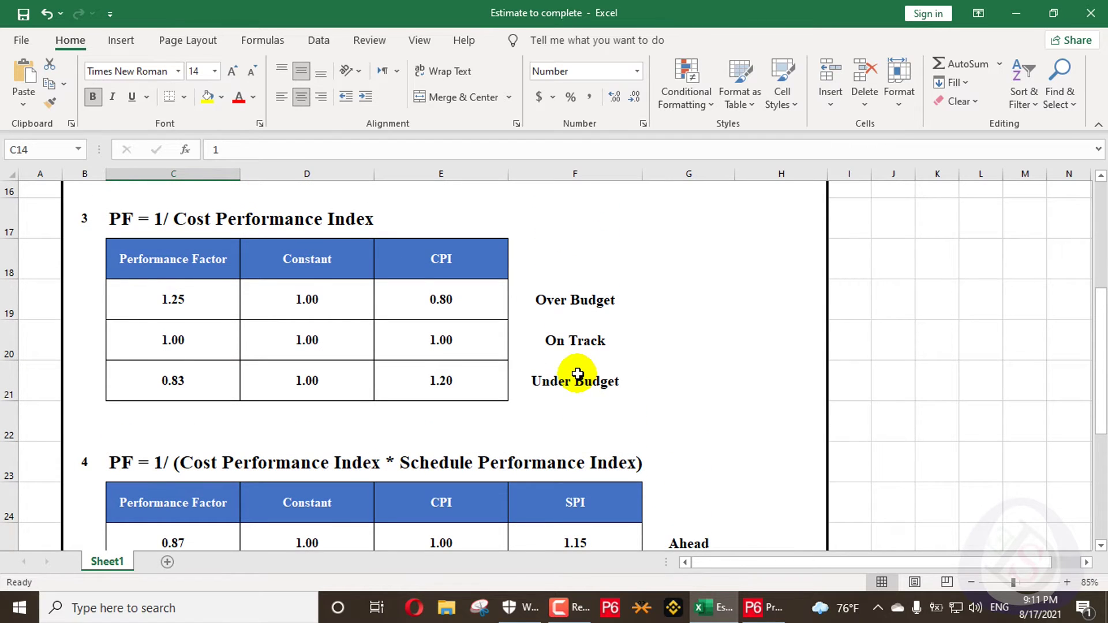
click(141, 226)
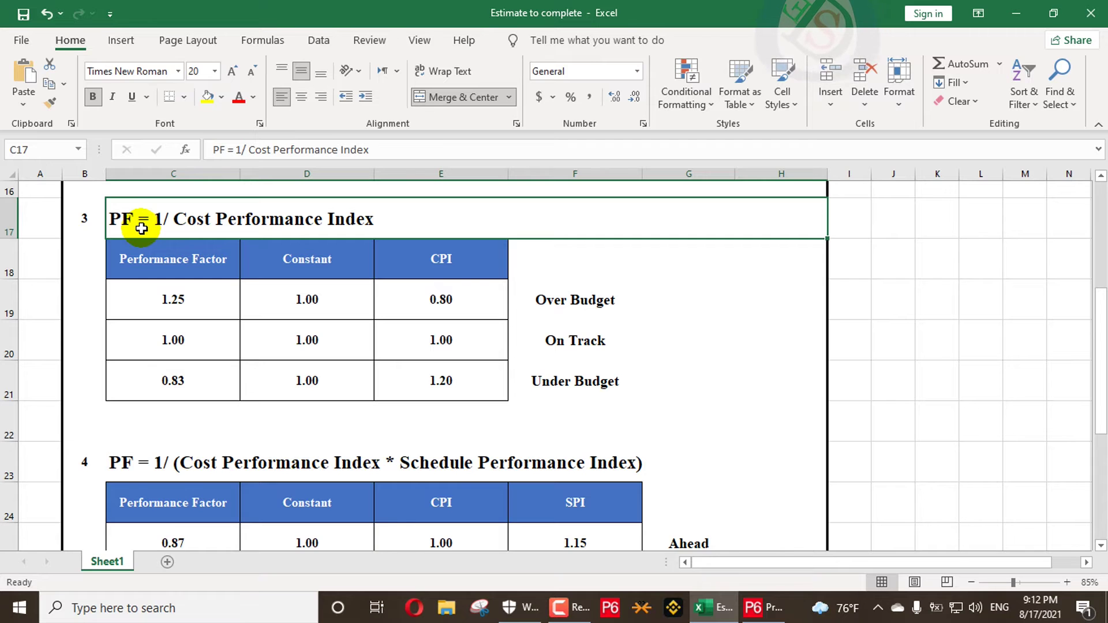
Check the project's cost and schedule performance indexes in P6's activities list, and return to the performance factor tables in Excel
click(785, 604)
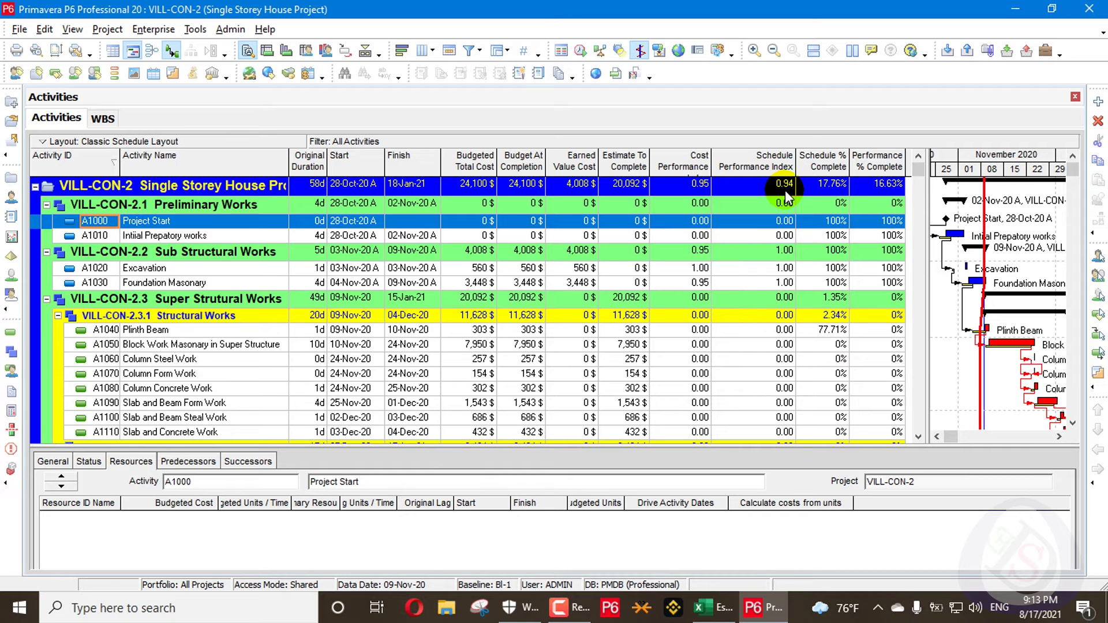
key(alt+Tab)
scroll(396, 445, down, 1)
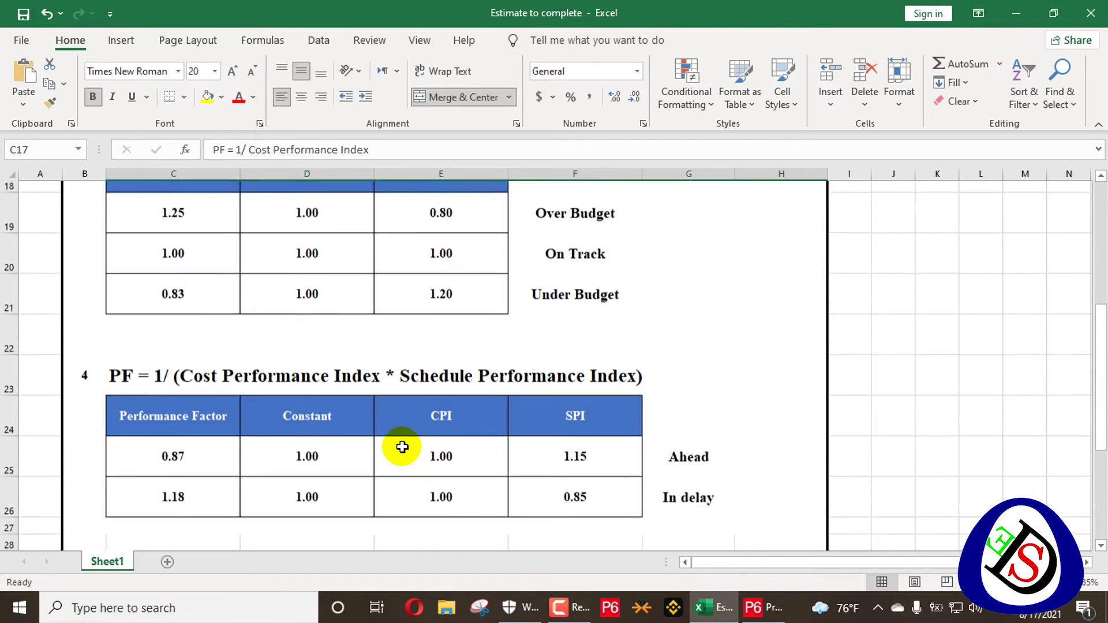
scroll(359, 446, down, 2)
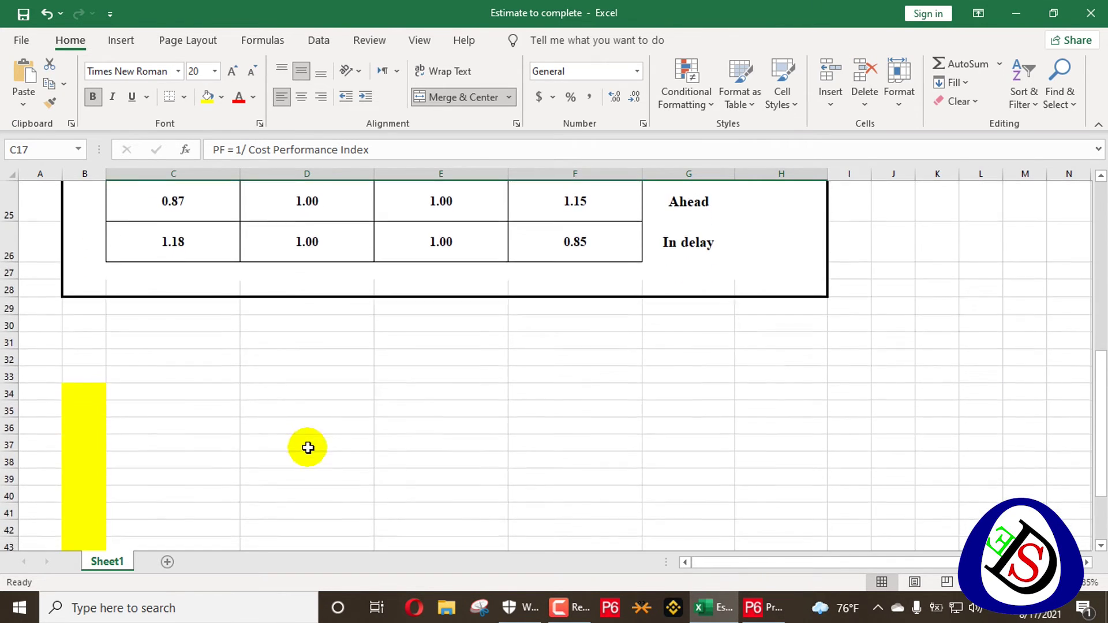
scroll(307, 448, up, 7)
scroll(323, 390, down, 3)
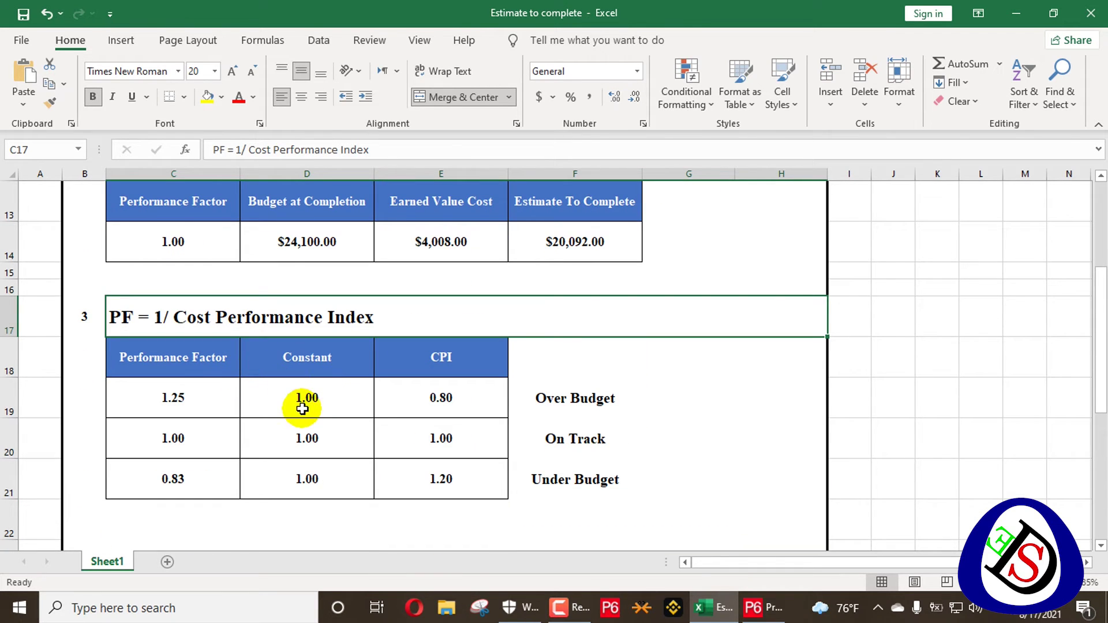
Set the CPI in the Over Budget row of the PF = 1/ Cost Performance Index table to 0.95
click(445, 409)
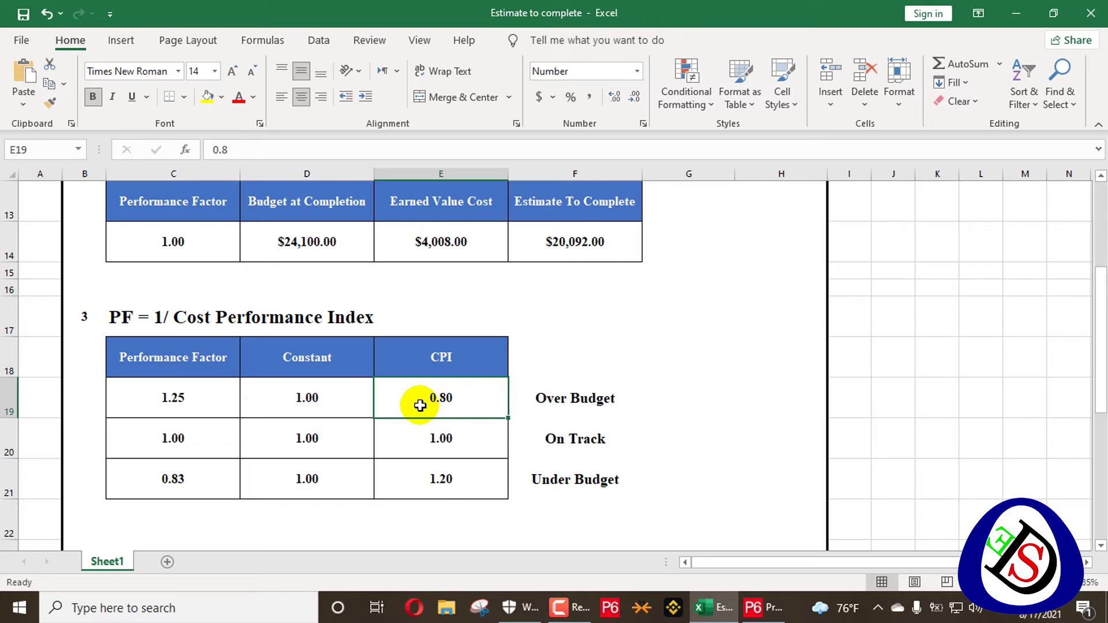
text(0)
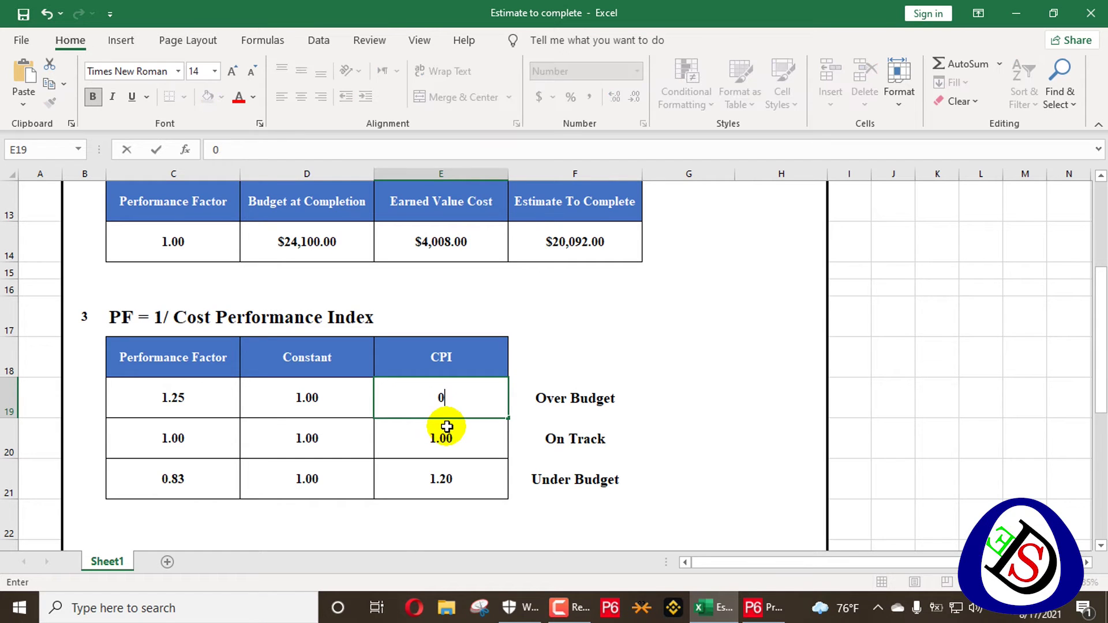
key(Return)
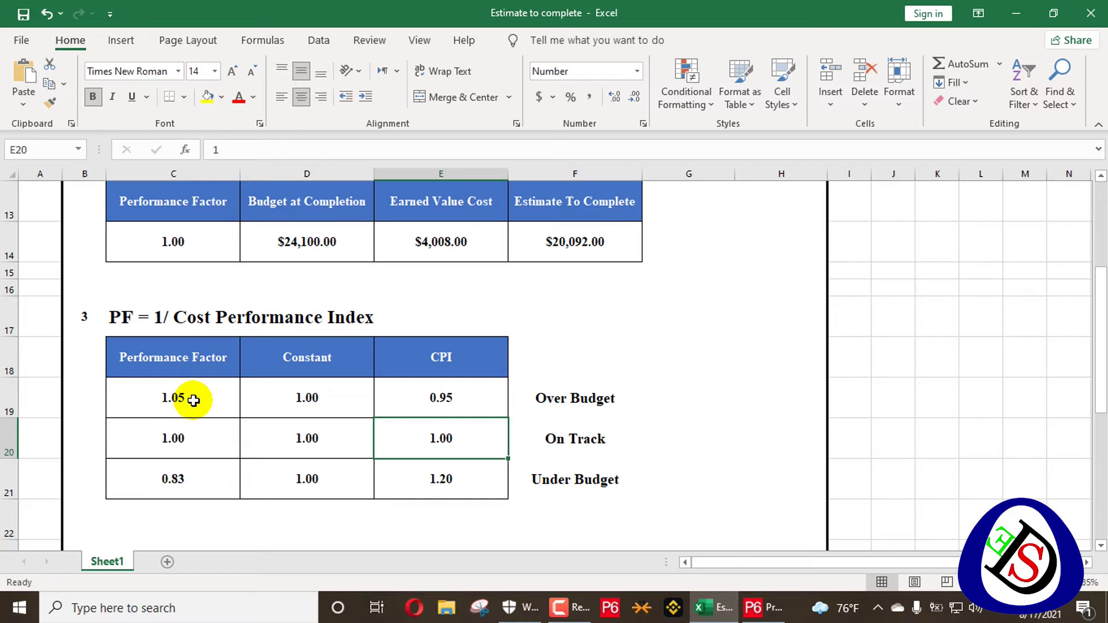
Set the performance factor in the ETC = PF * (Budget at Completion - Earned Value) table to 1.05
click(196, 254)
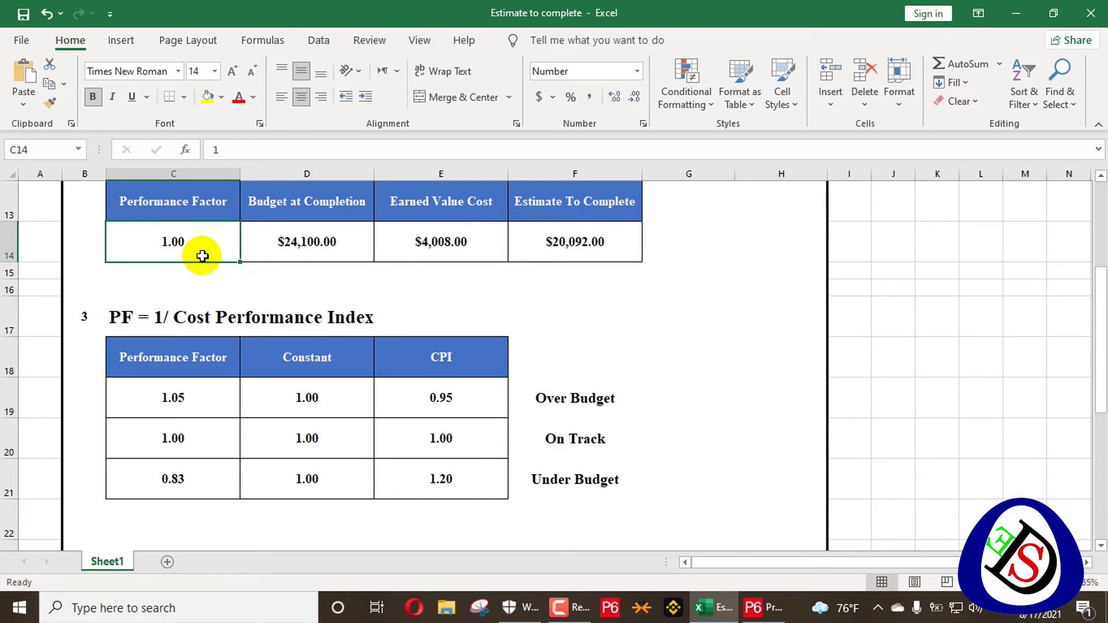
text(1.)
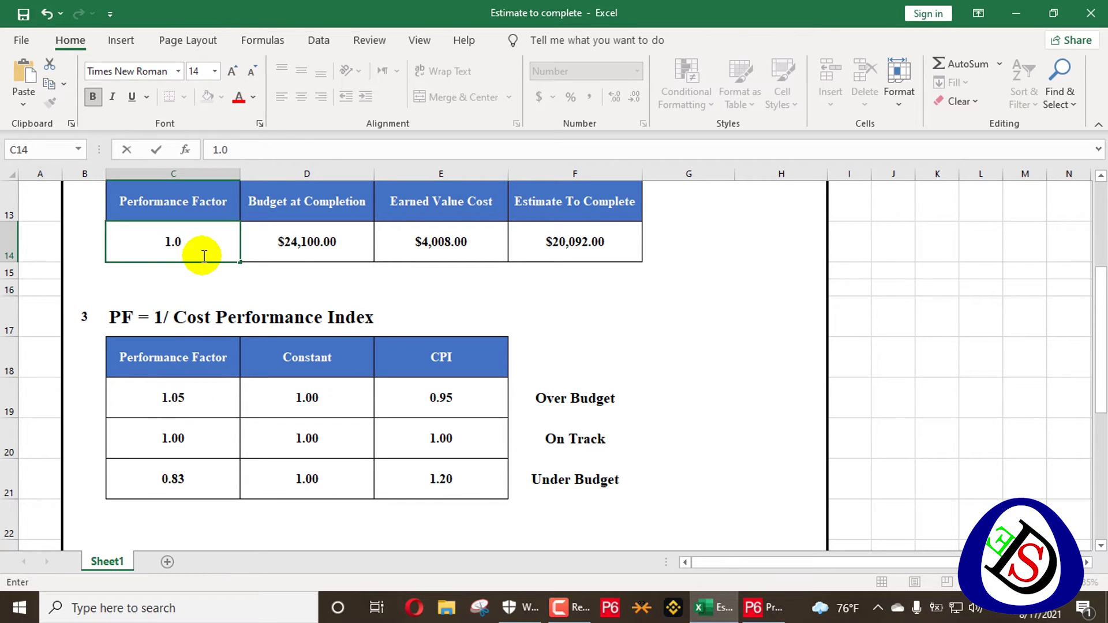
text(05)
key(Return)
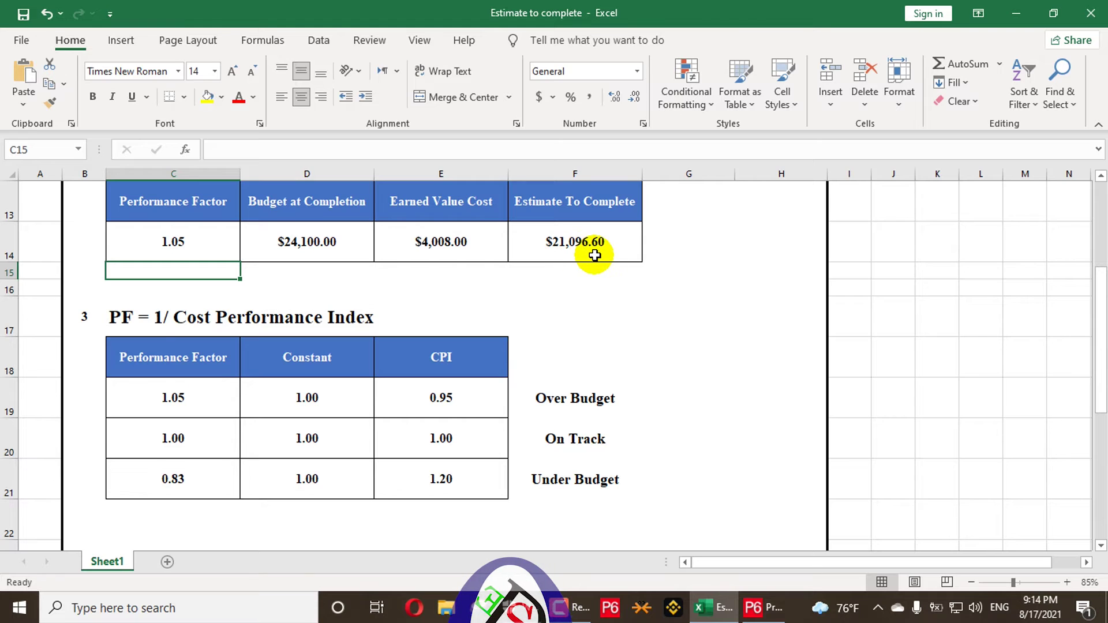
In P6's WBS earned value settings, set VILL-CON-2's ETC technique to PF = 1 / Cost Performance Index and apply it to all elements beneath
key(alt+Tab)
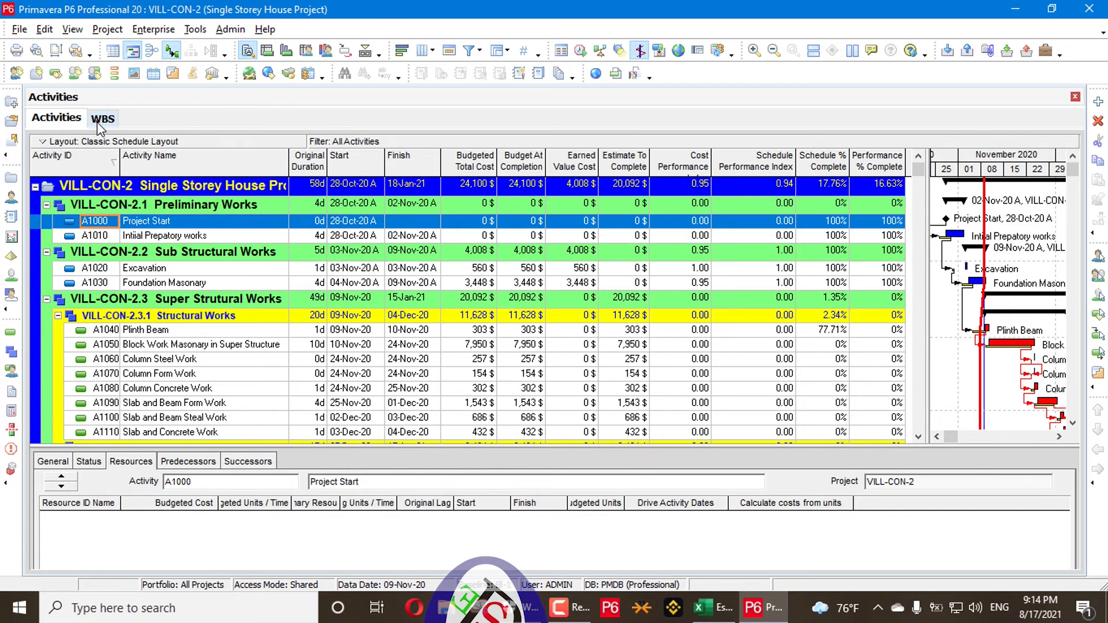
click(103, 118)
click(346, 525)
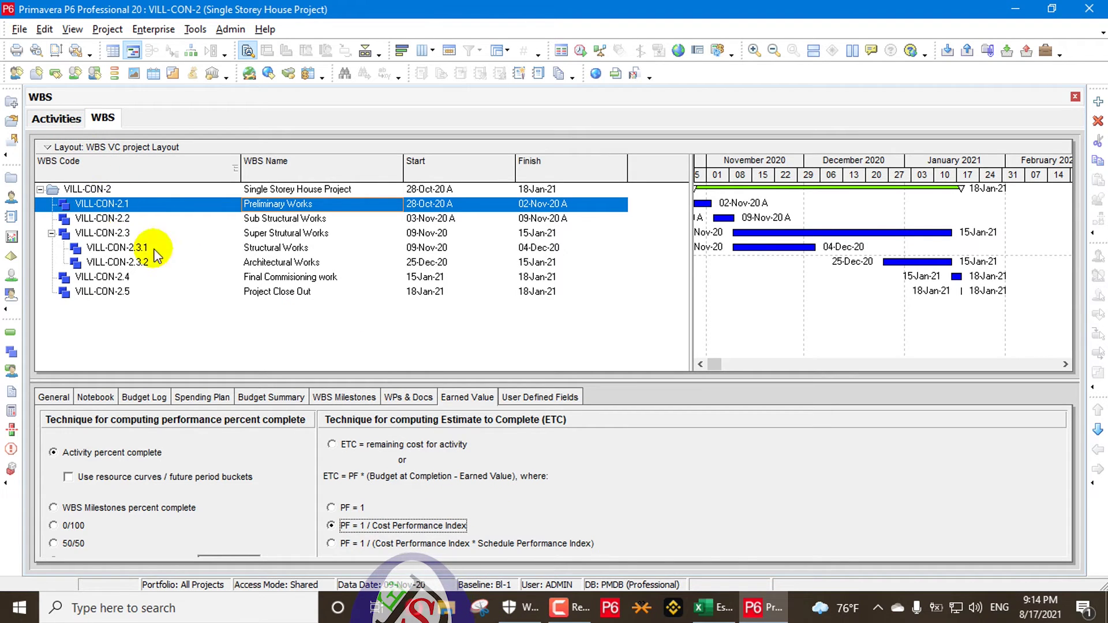
click(347, 452)
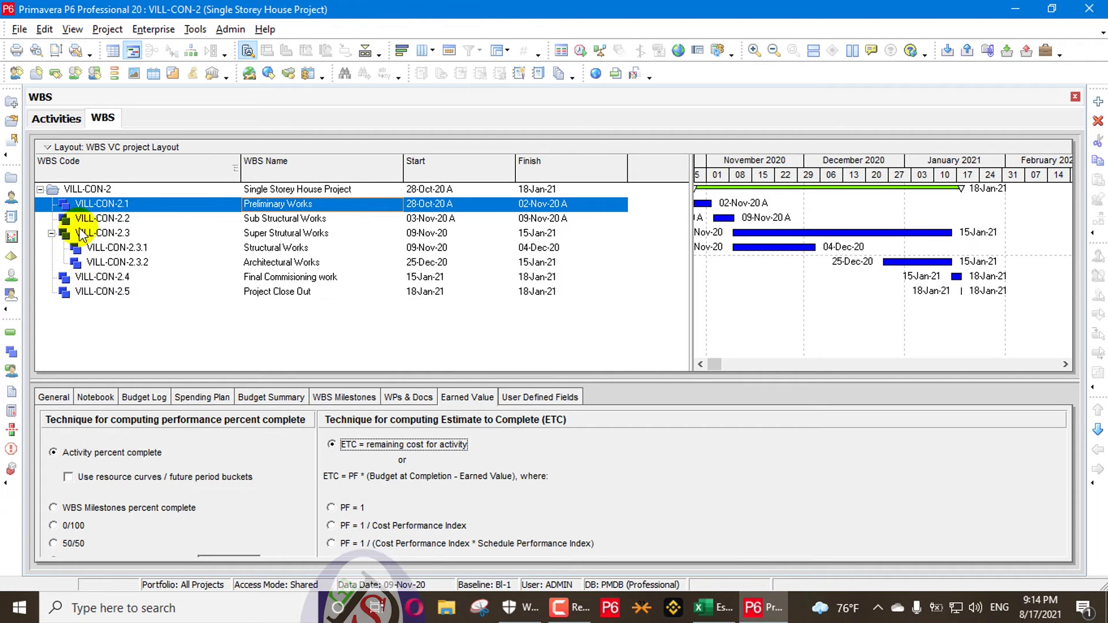
click(120, 193)
click(346, 526)
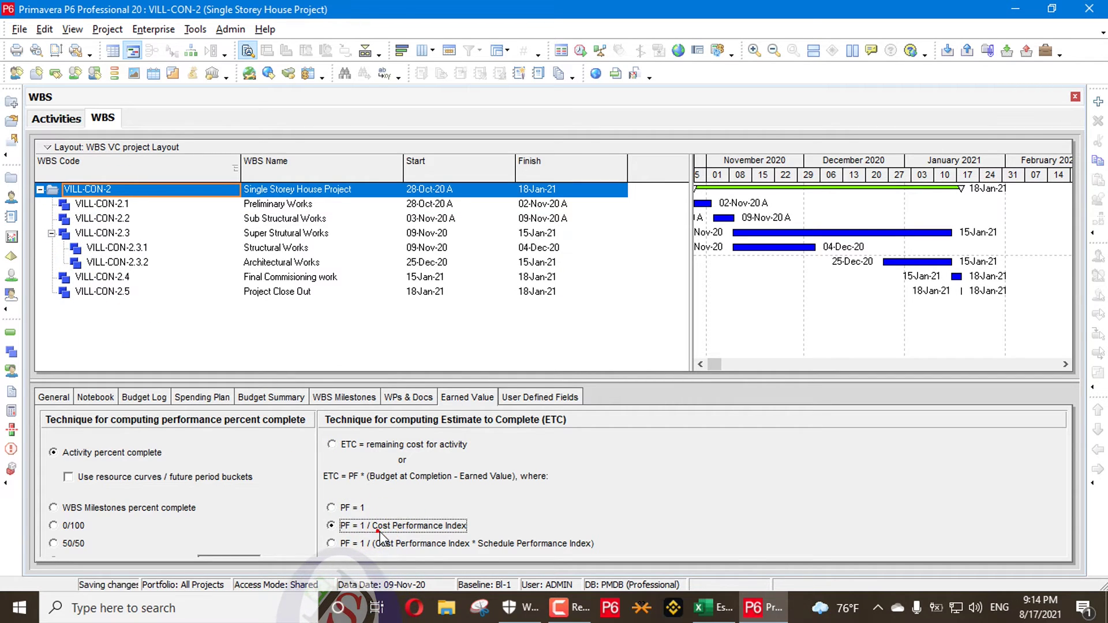
click(484, 337)
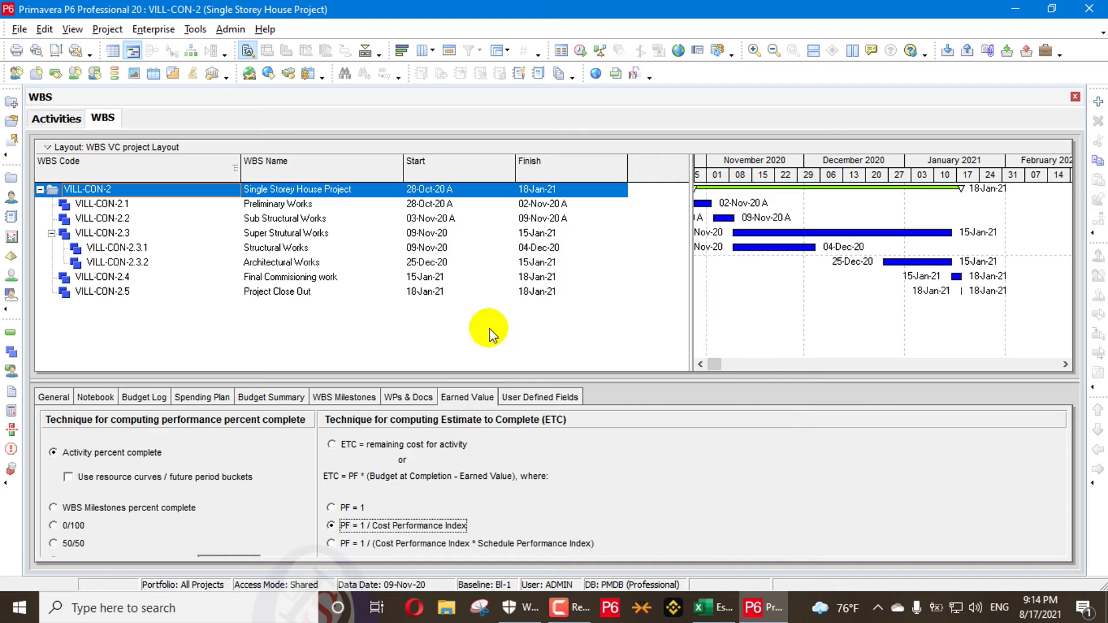
Check the ETC technique of each WBS element from VILL-CON-2.1 through VILL-CON-2.5
click(124, 205)
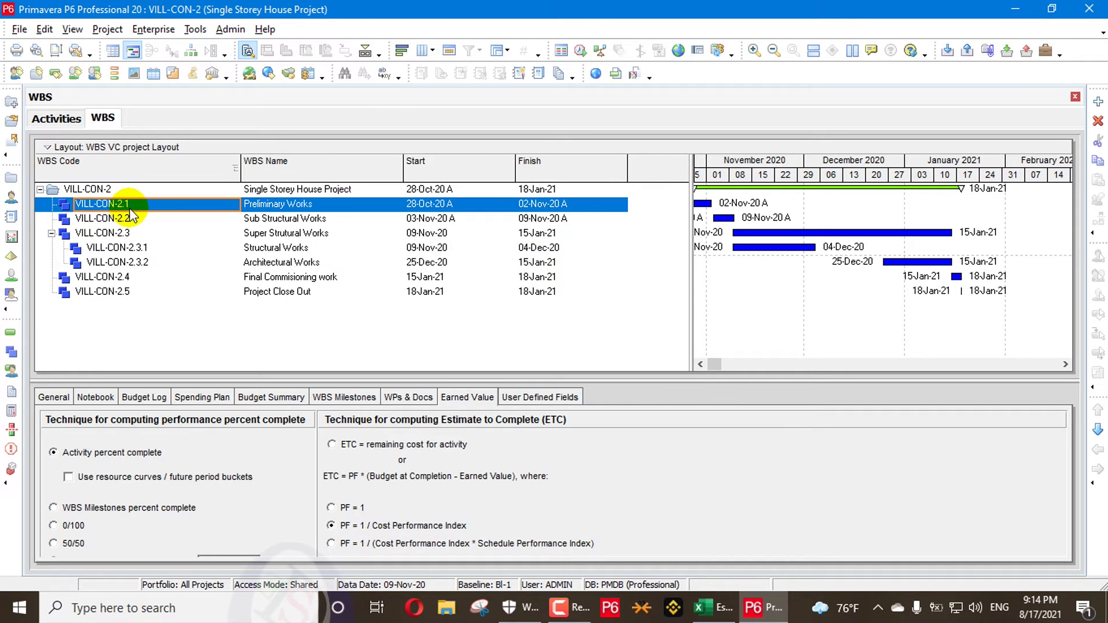
key(Down)
key(Down)
key(Down)
key(Down)
key(Down)
key(Down)
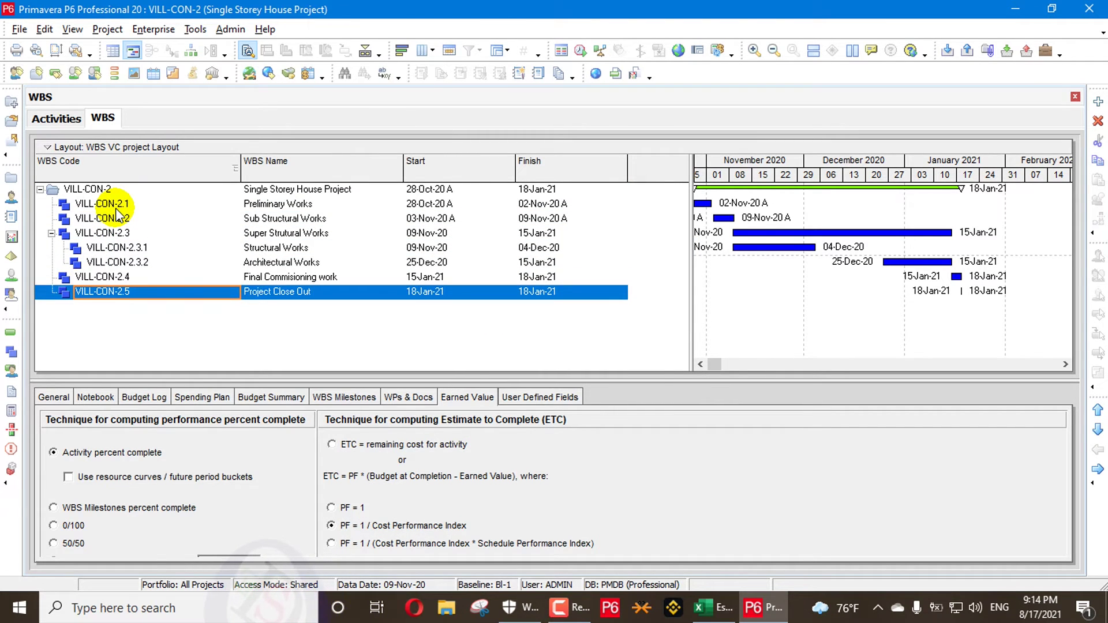
Examine VILL-CON-2's Estimate To Complete in the activities table, and switch to Excel to review the Over Budget performance factor
key(Up)
key(Up)
key(Up)
key(Up)
key(Up)
key(Up)
key(Up)
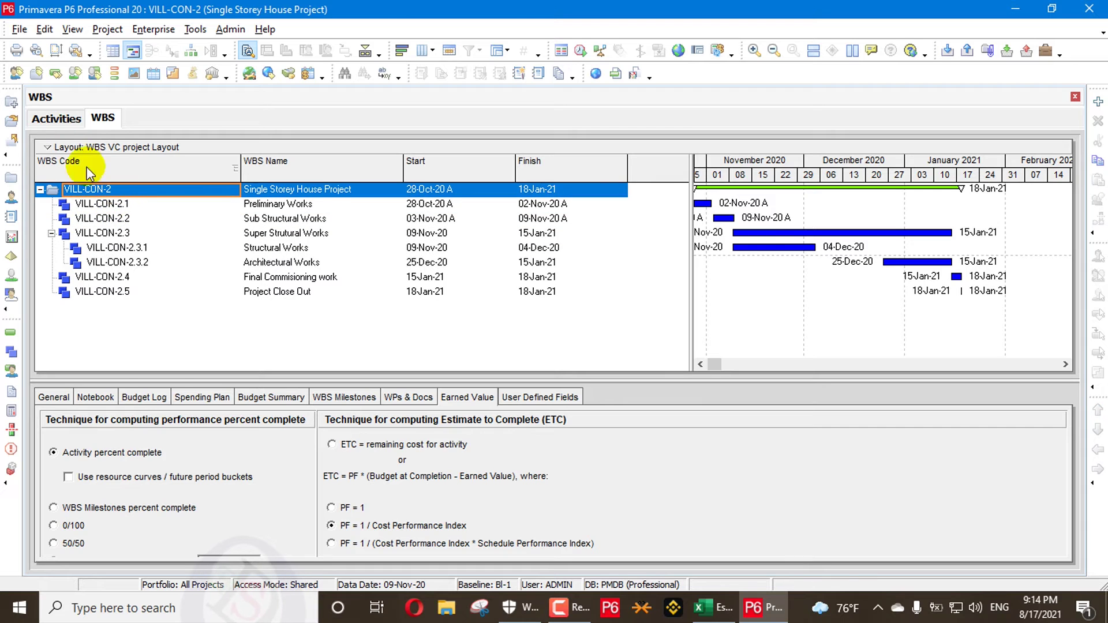
click(45, 120)
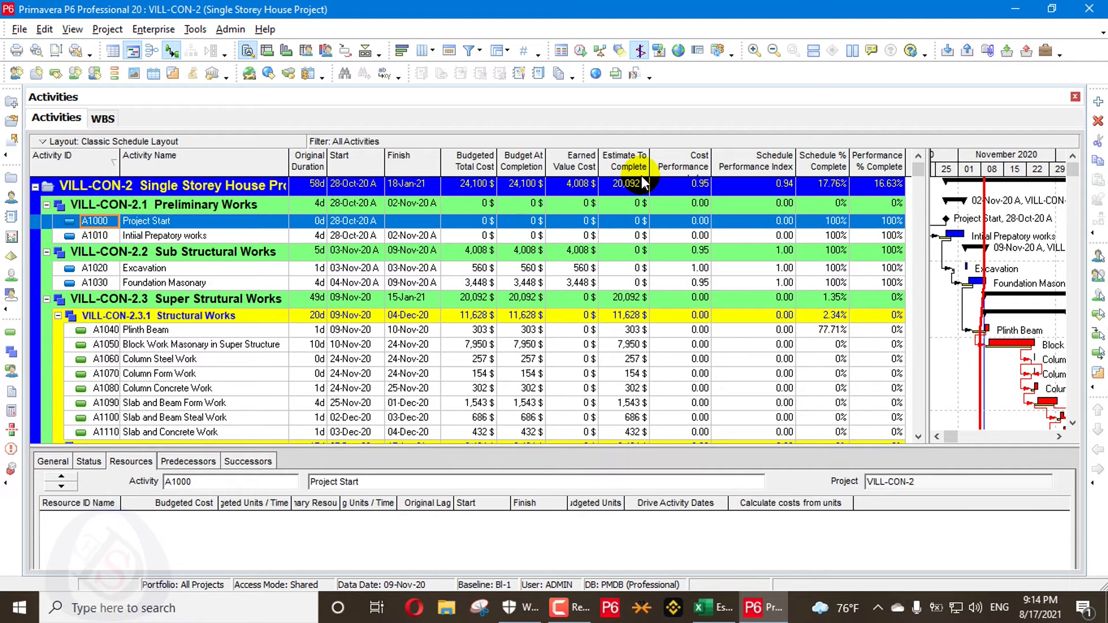
key(alt+Tab)
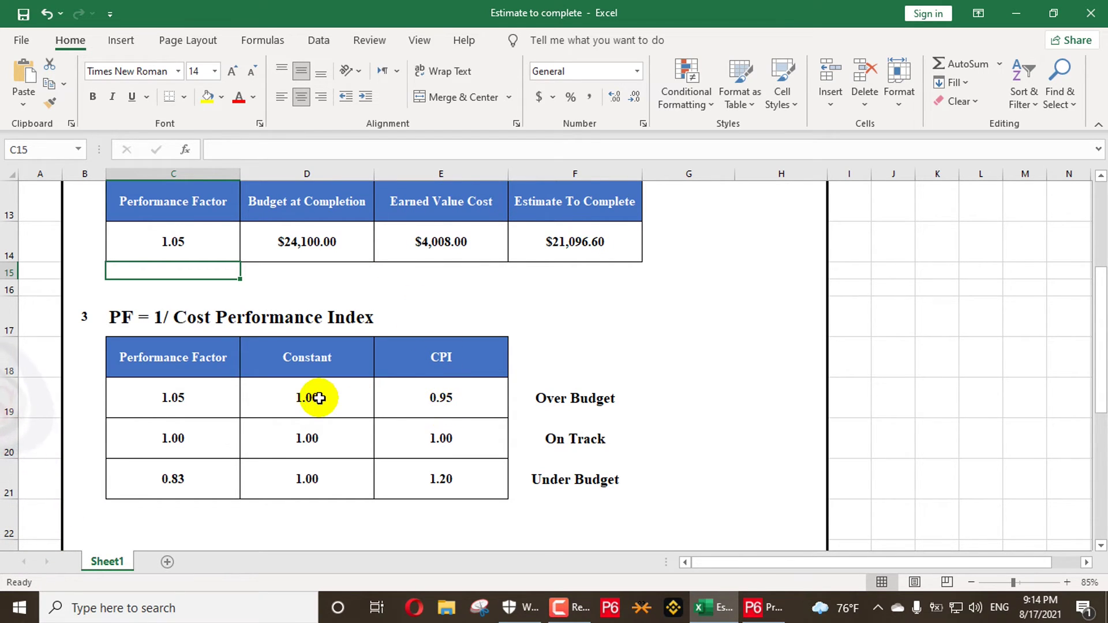
click(164, 407)
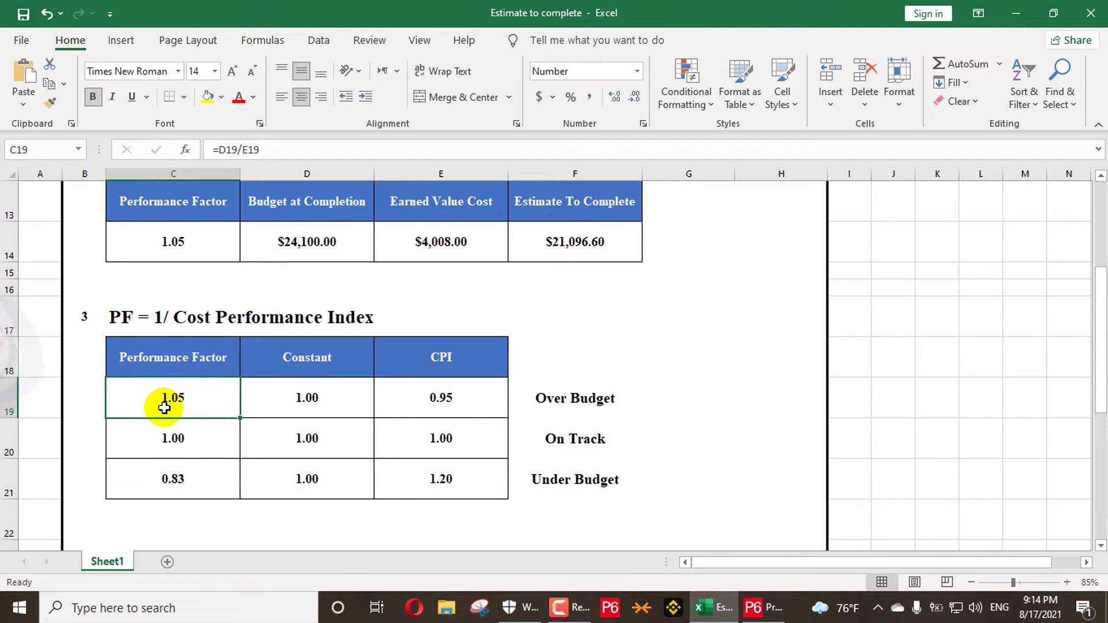
In P6's WBS earned value settings, set VILL-CON-2's custom PF value to 1.05, apply it to all elements beneath, and return to the activities
key(alt+Tab)
click(103, 118)
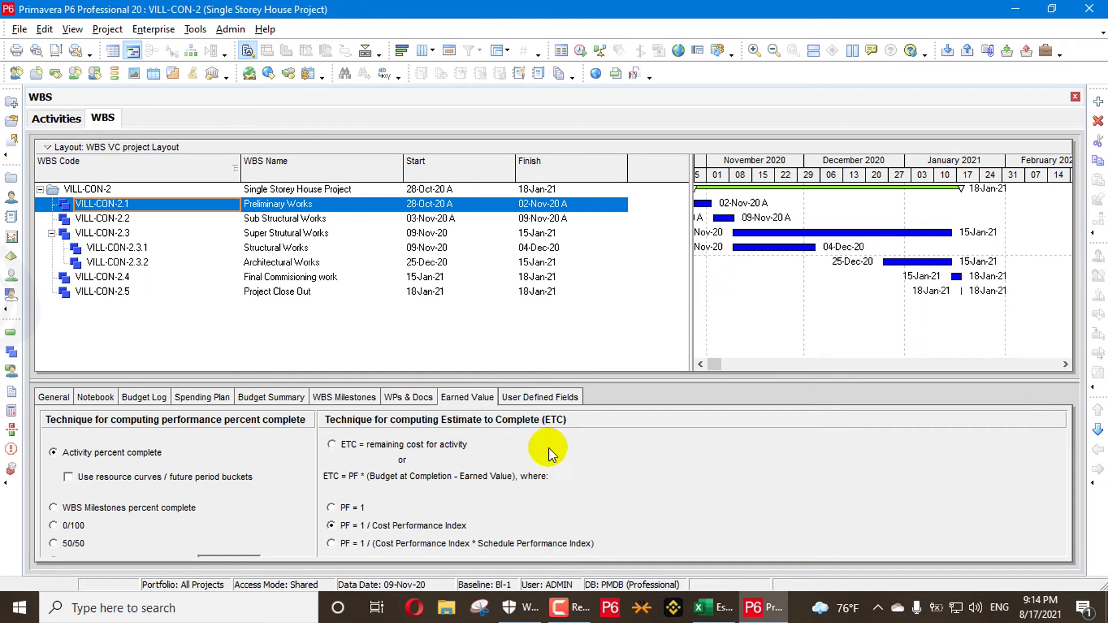
drag(470, 379, 470, 294)
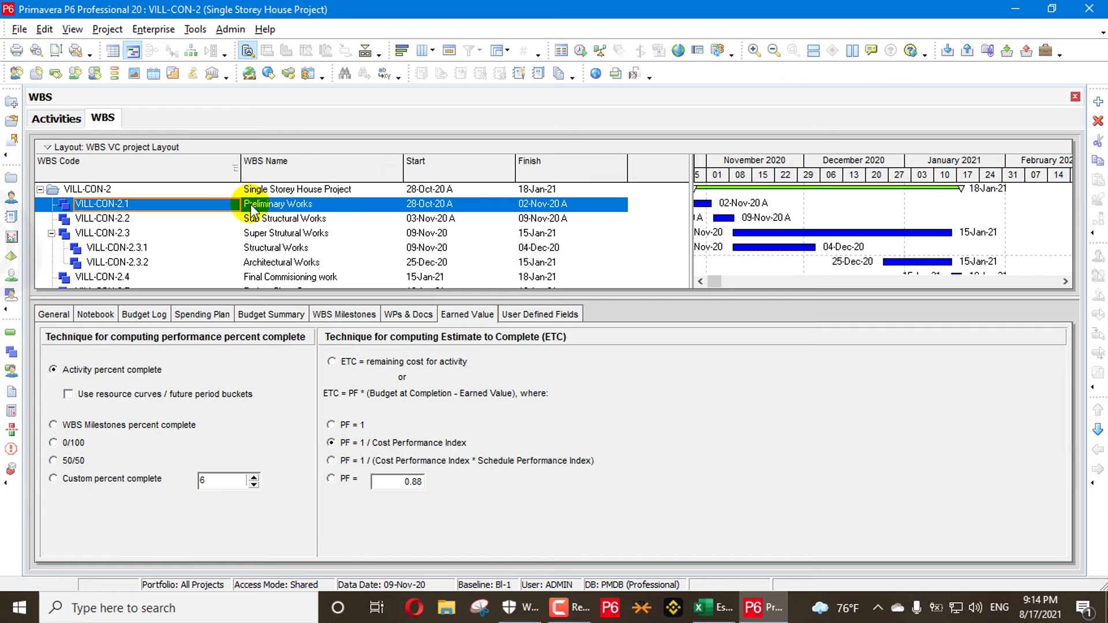
click(254, 190)
click(383, 482)
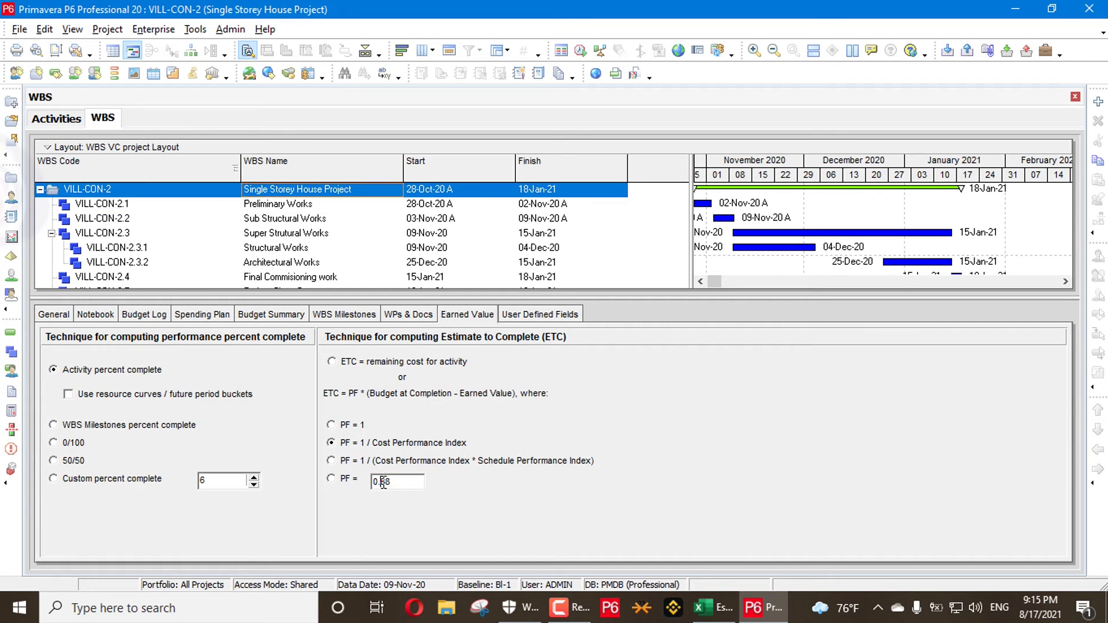
text(1.05)
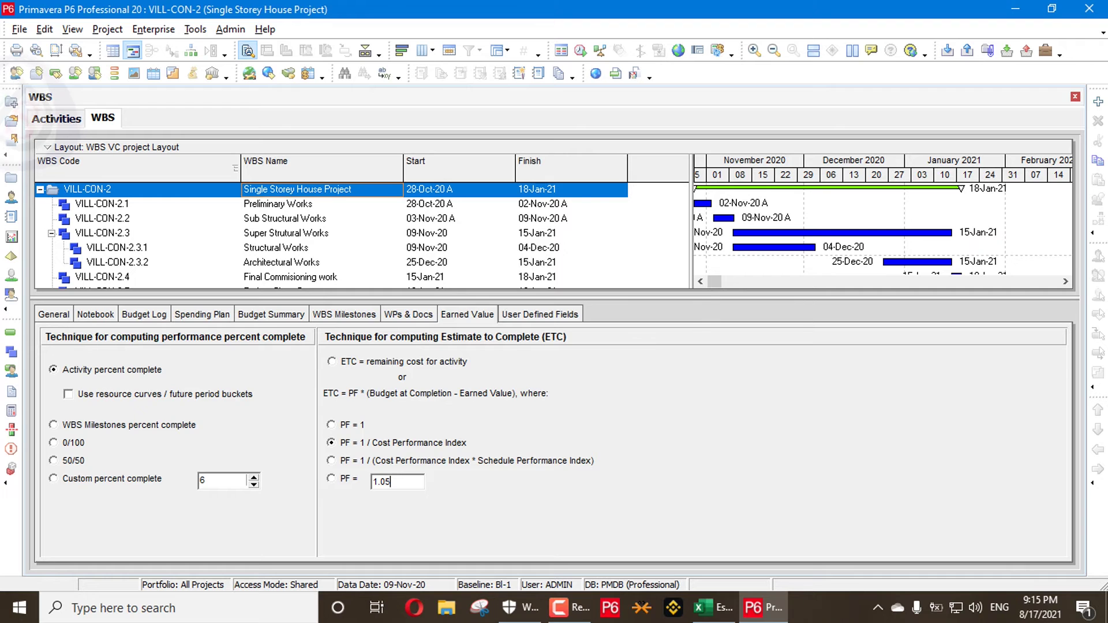
key(Return)
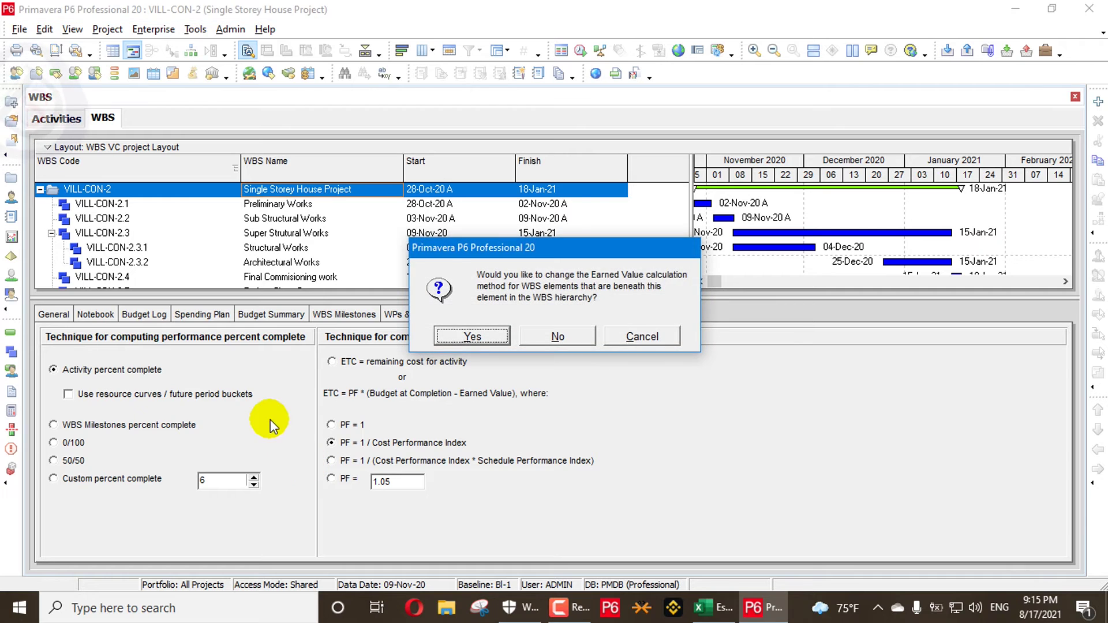
click(475, 355)
click(57, 118)
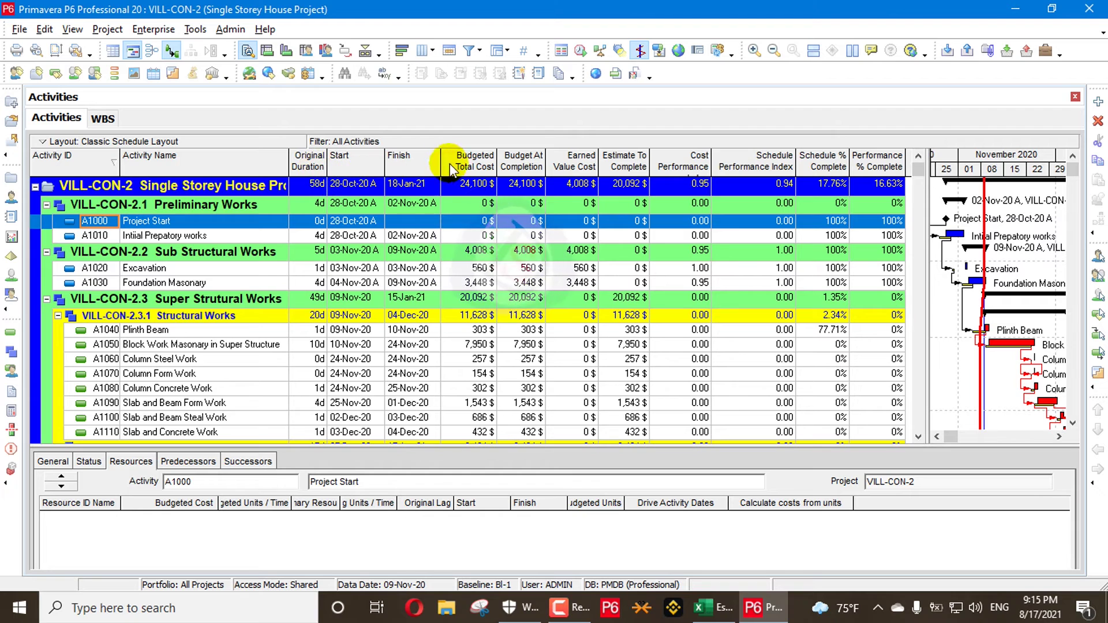
Switch VILL-CON-2's ETC technique to the custom PF of 1.05 and apply it to all WBS elements beneath
click(103, 118)
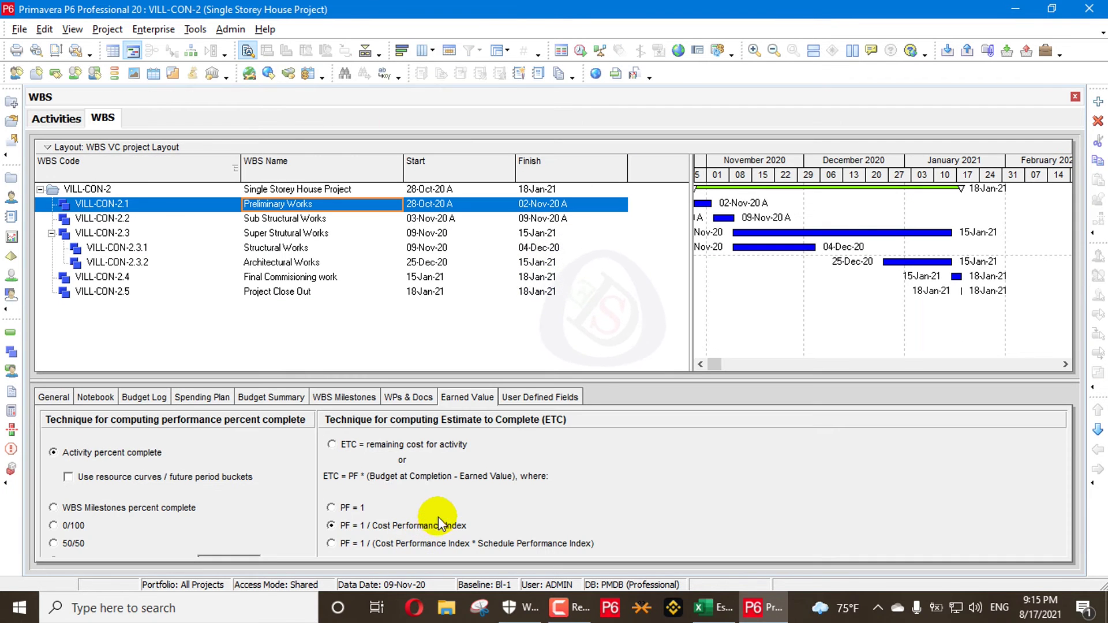
click(127, 189)
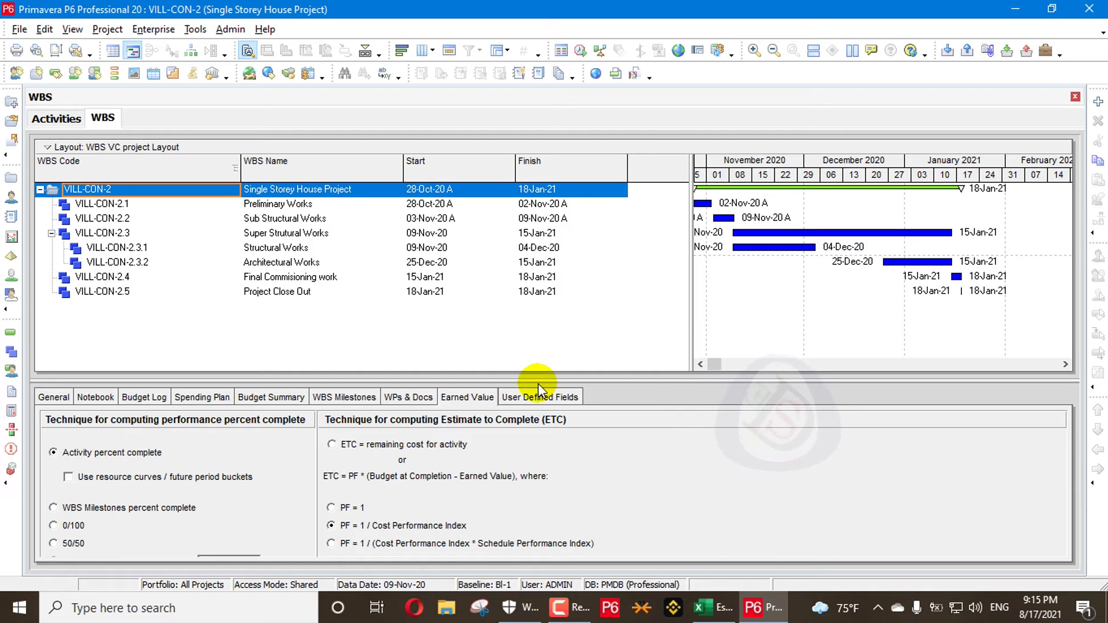
drag(536, 382, 540, 286)
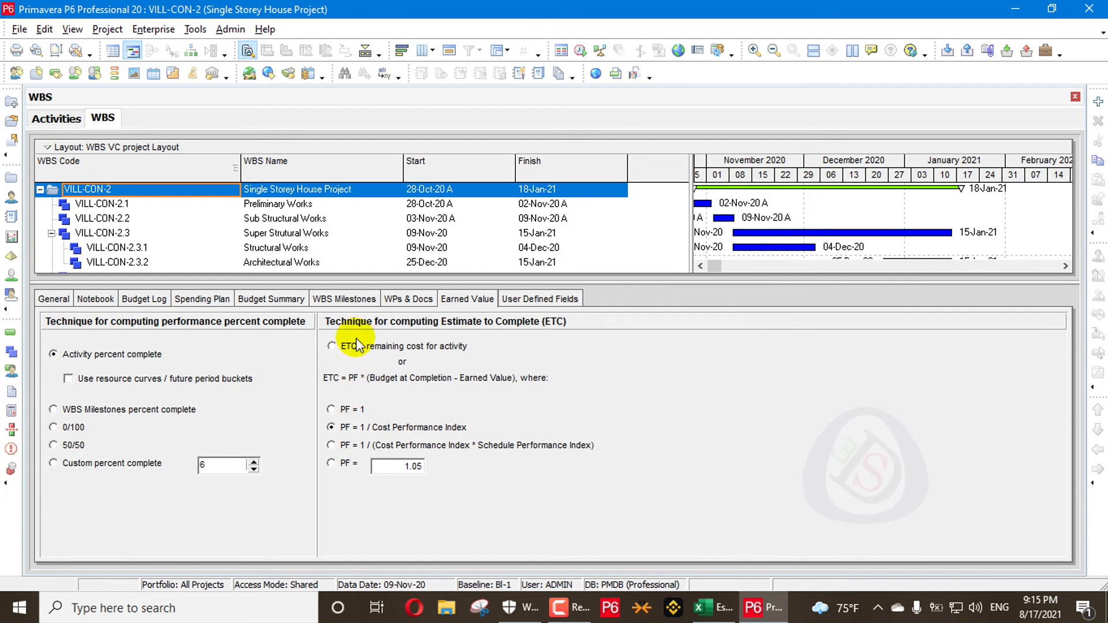
click(346, 463)
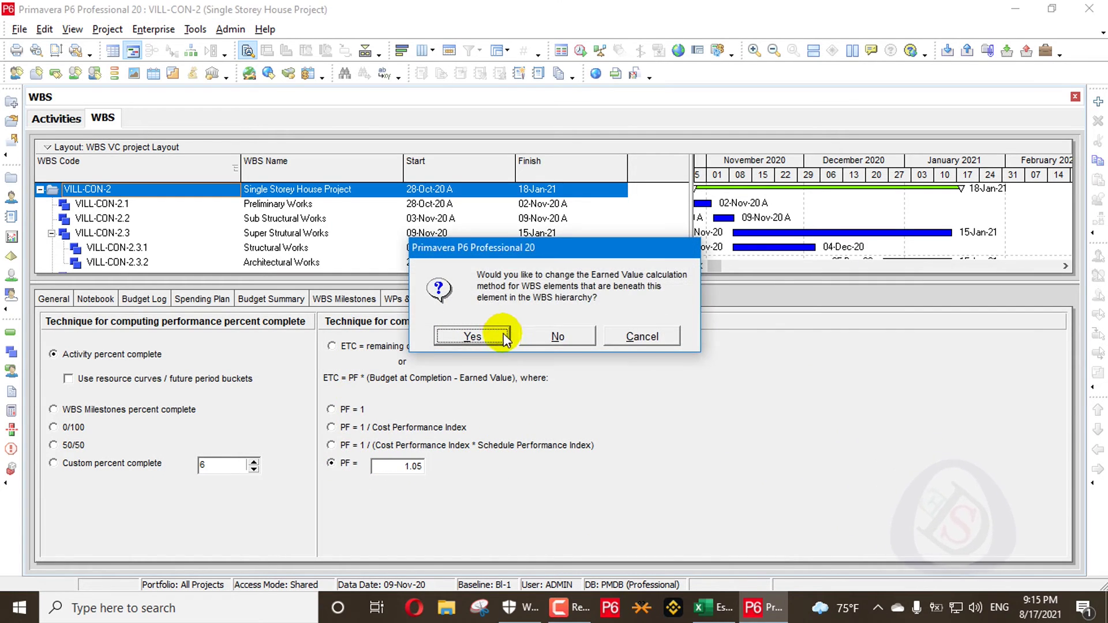
click(501, 334)
Check the ETC technique of VILL-CON-2's WBS elements, and examine the project's Estimate To Complete in the activities table
click(95, 205)
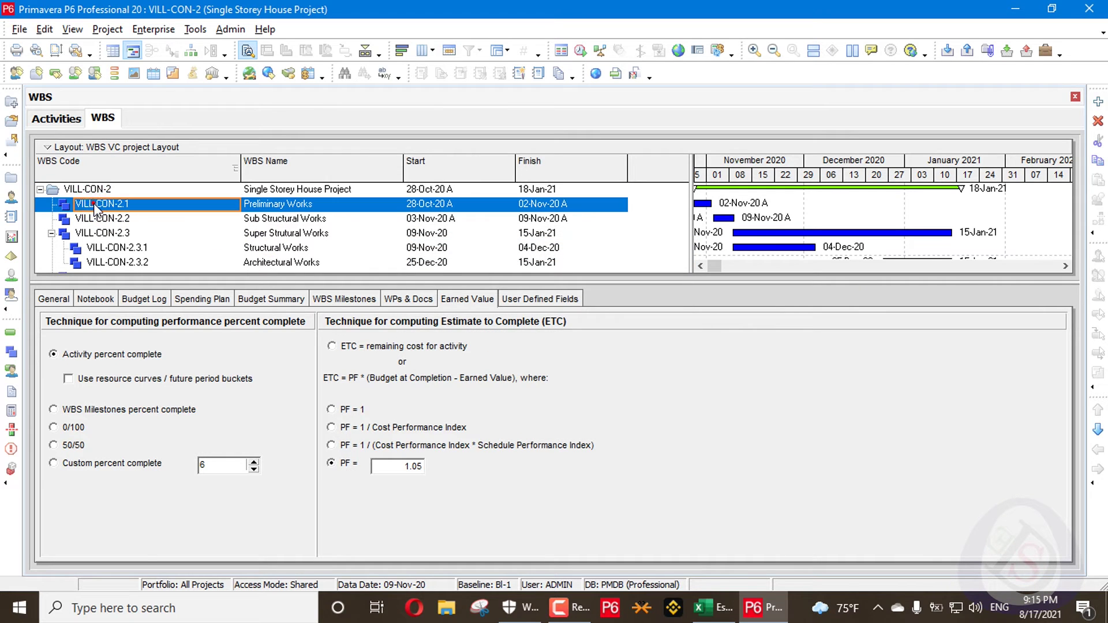
key(Down)
key(Down)
key(Down)
key(Down)
key(Down)
key(Up)
key(Up)
key(Up)
key(Up)
key(Up)
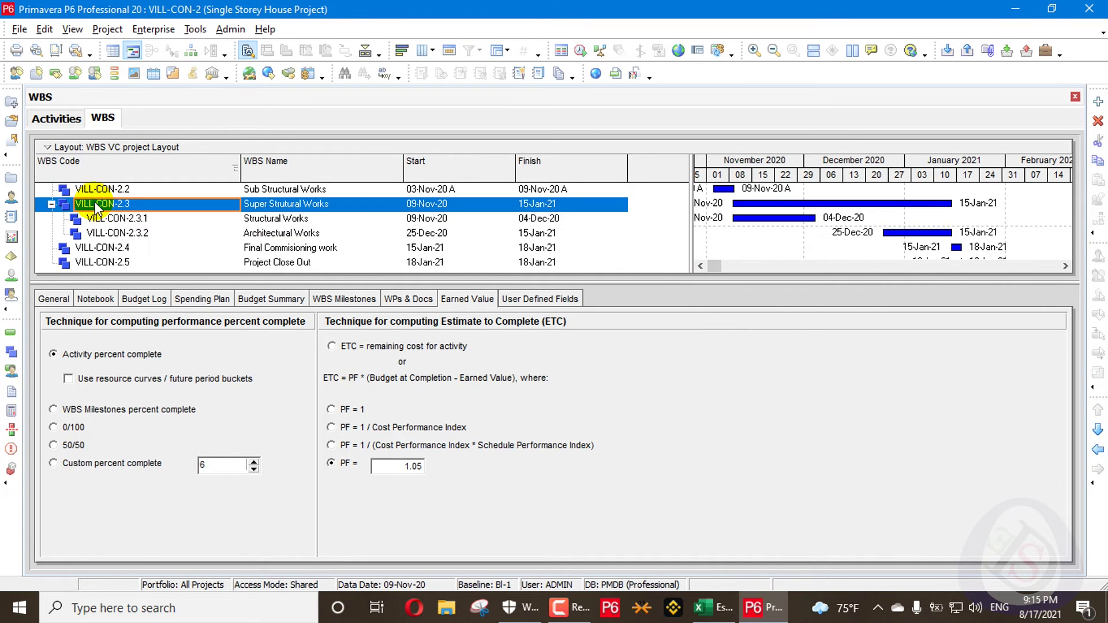
key(Up)
key(Down)
key(Down)
key(Down)
key(Down)
key(Down)
key(Down)
key(Down)
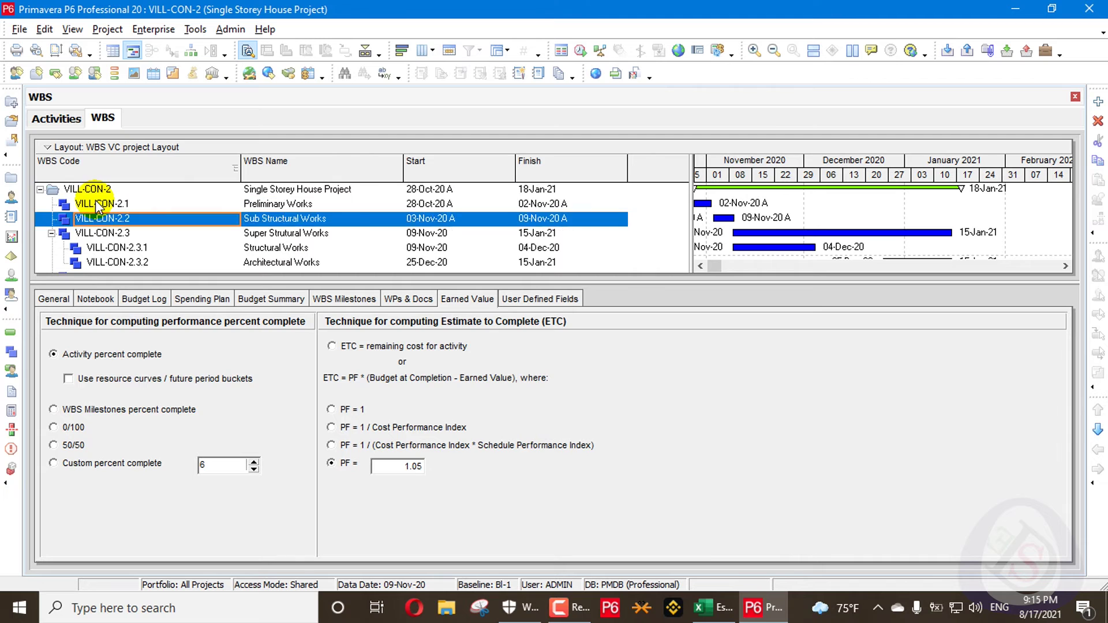
key(Up)
key(Up)
key(Up)
key(Up)
key(Up)
key(Up)
key(Up)
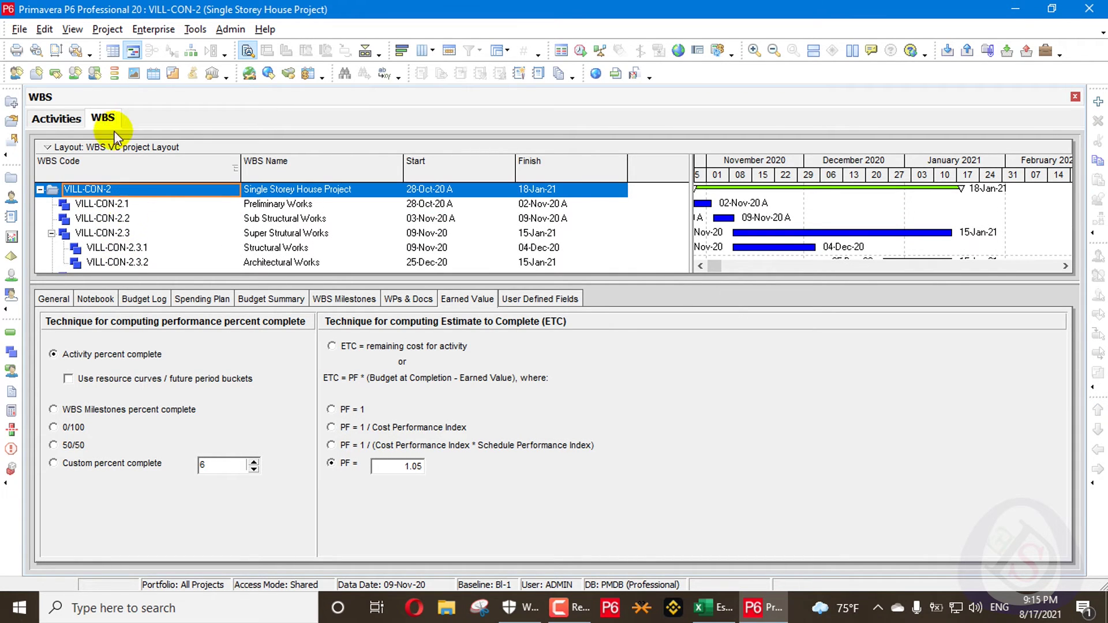
click(42, 121)
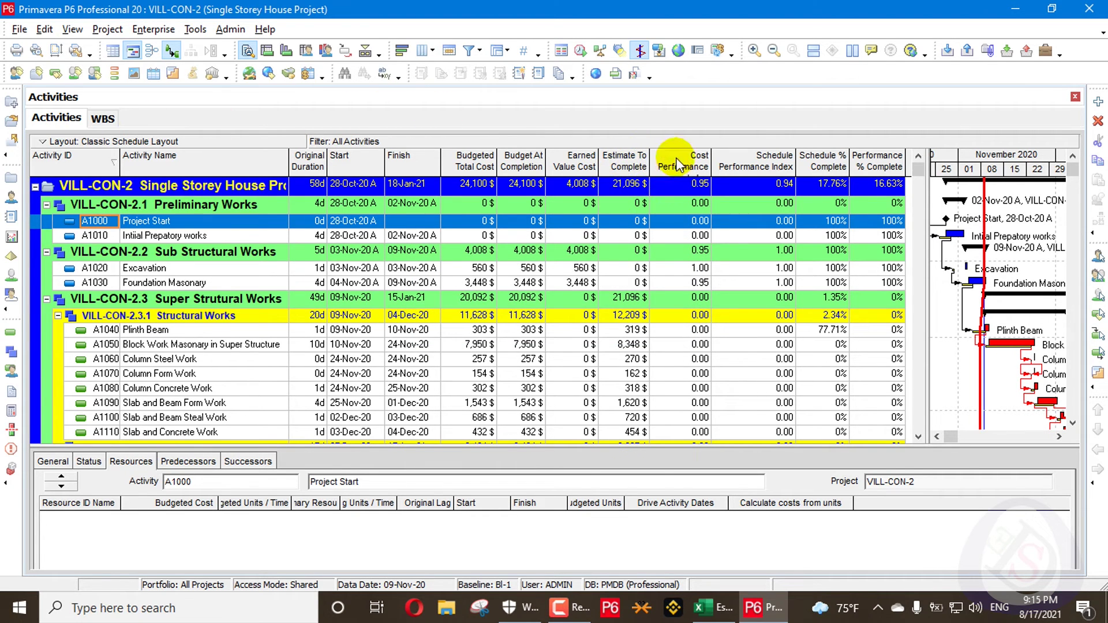
In the Excel workbook, set the Over Budget CPI to 0.8 and inspect that row's performance factor formula
key(alt+Tab)
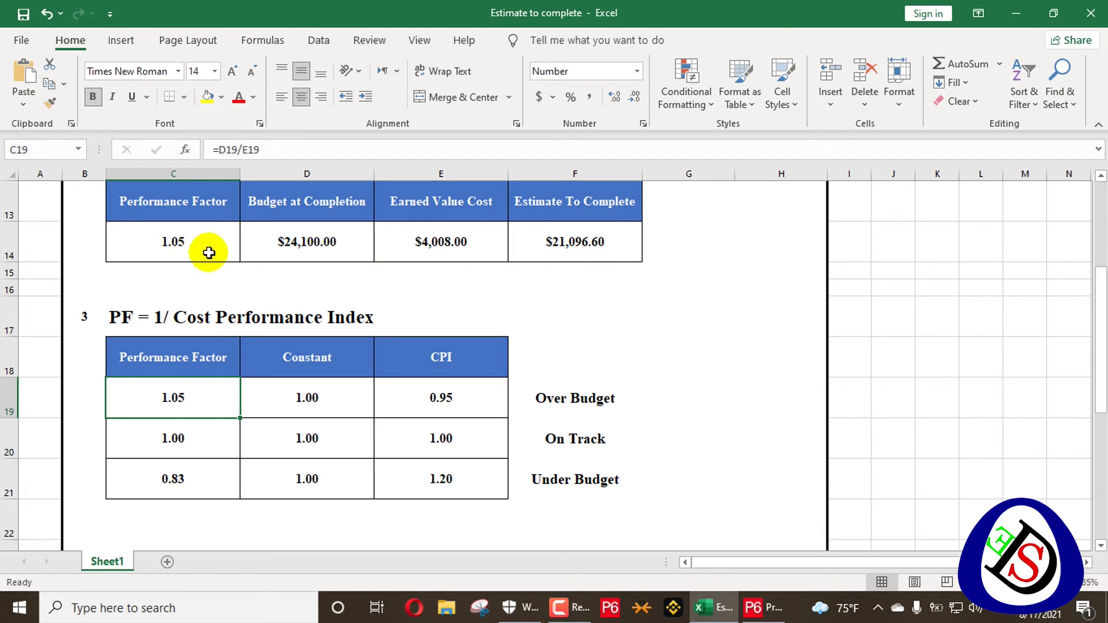
click(440, 398)
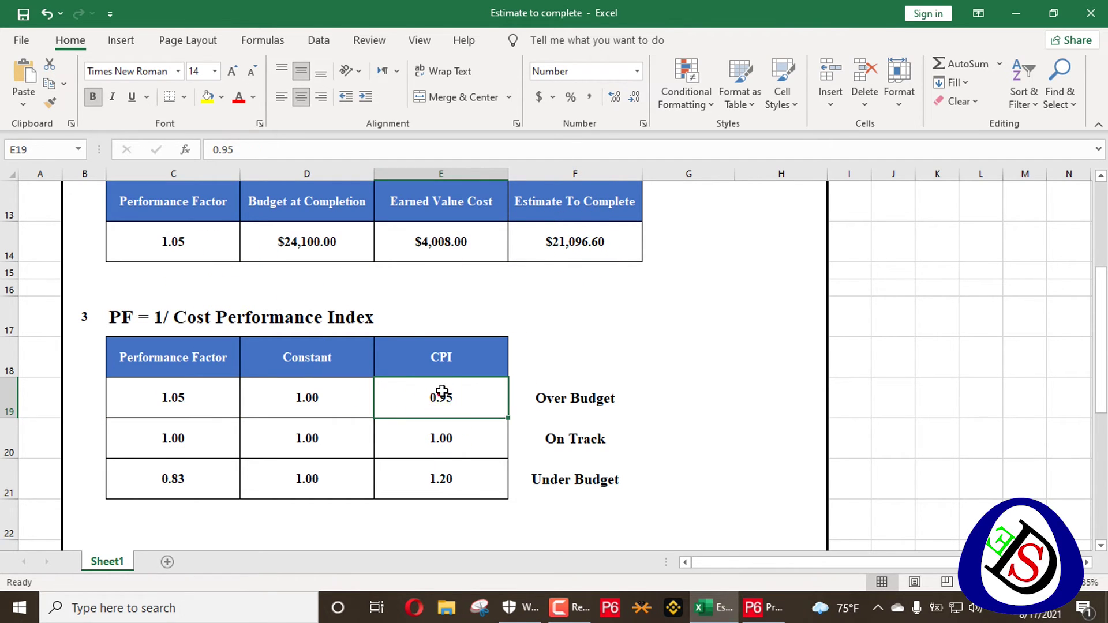
text(0.8)
key(Return)
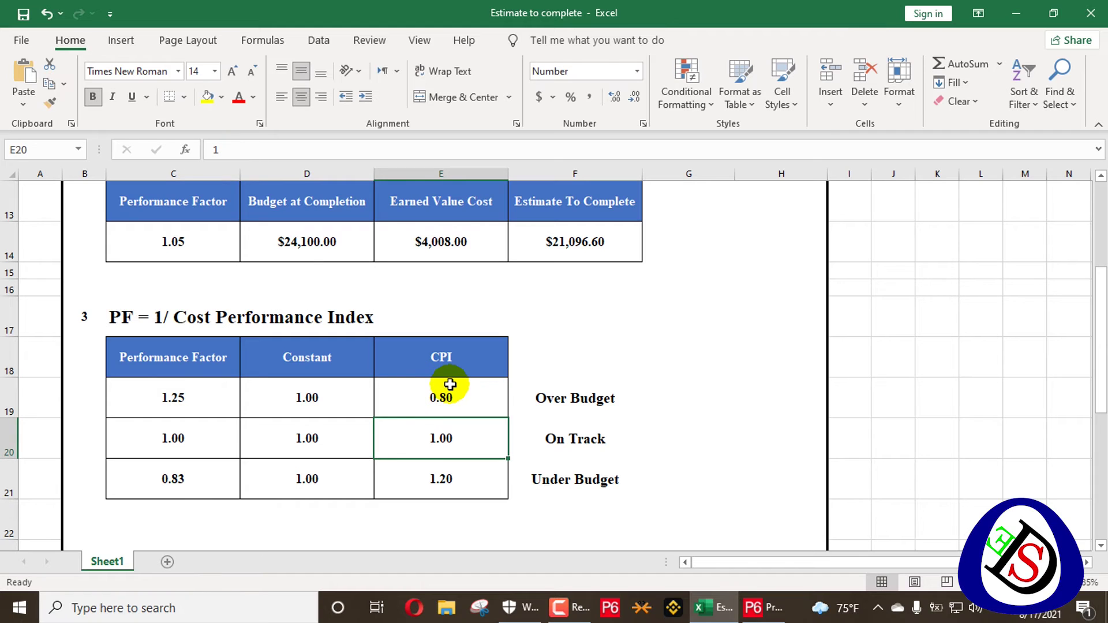
click(590, 392)
click(174, 408)
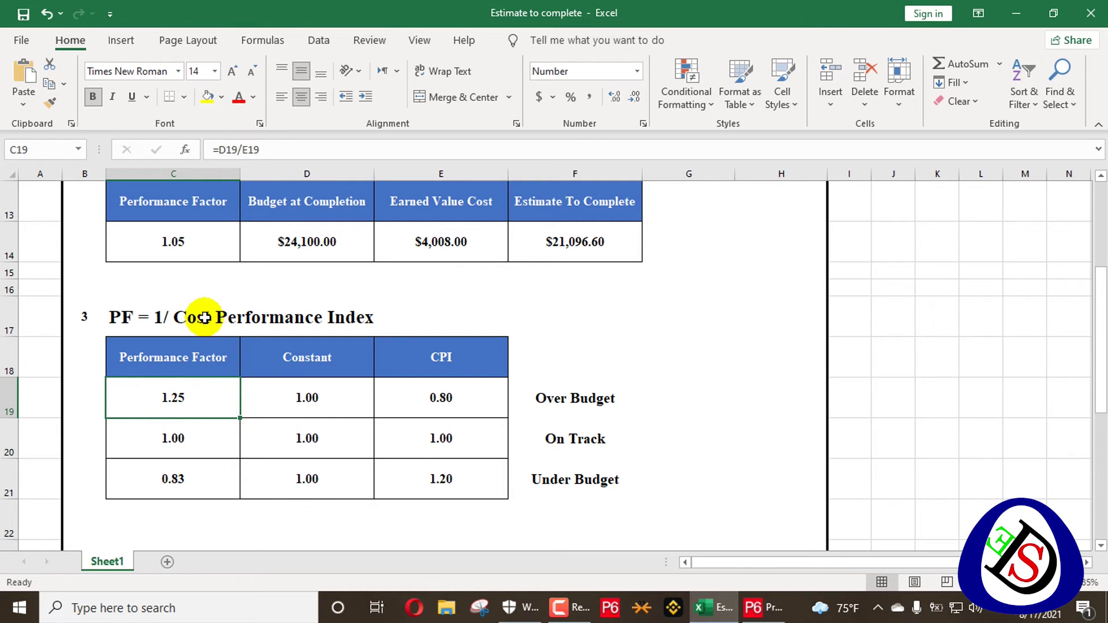
Set the performance factor in the Budget at Completion and Earned Value Cost table to 1.25, matching the Over Budget case
click(182, 254)
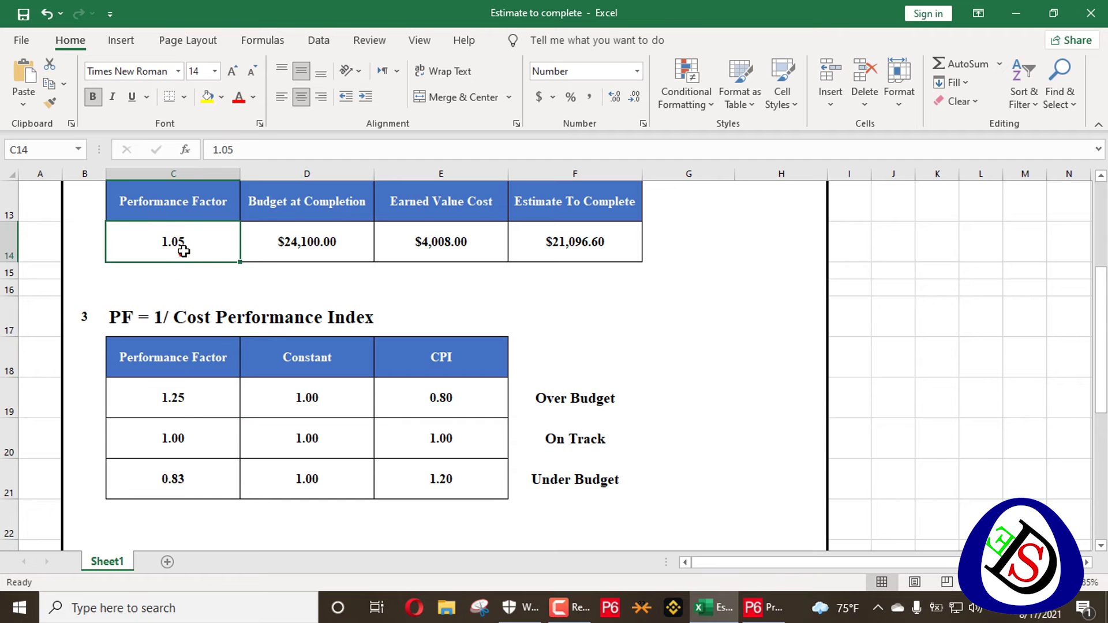
text(1.)
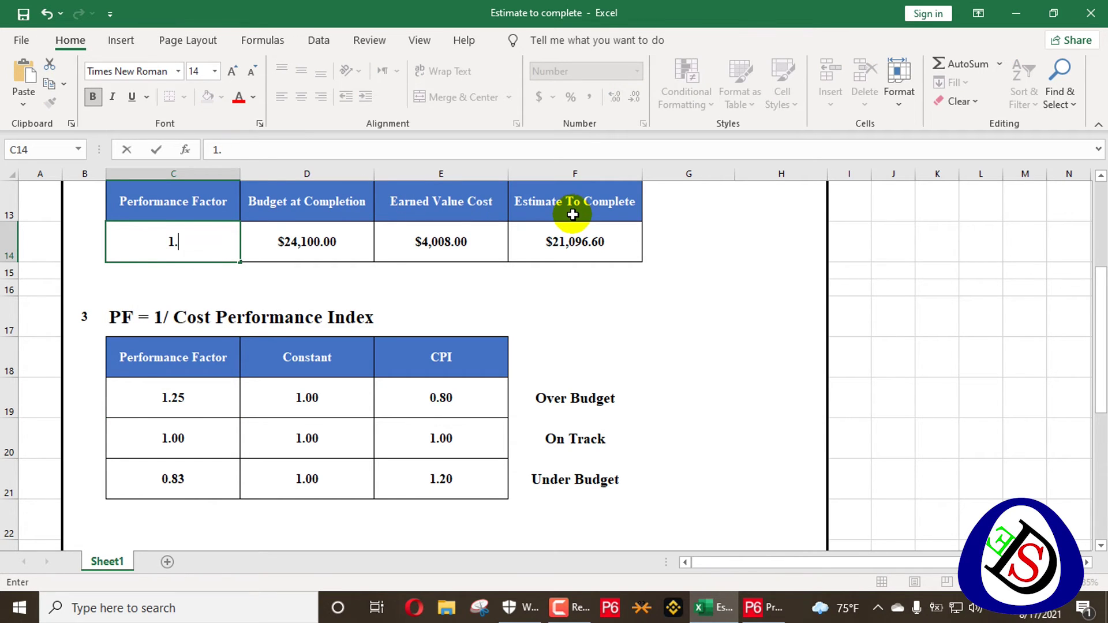
text(25)
key(Return)
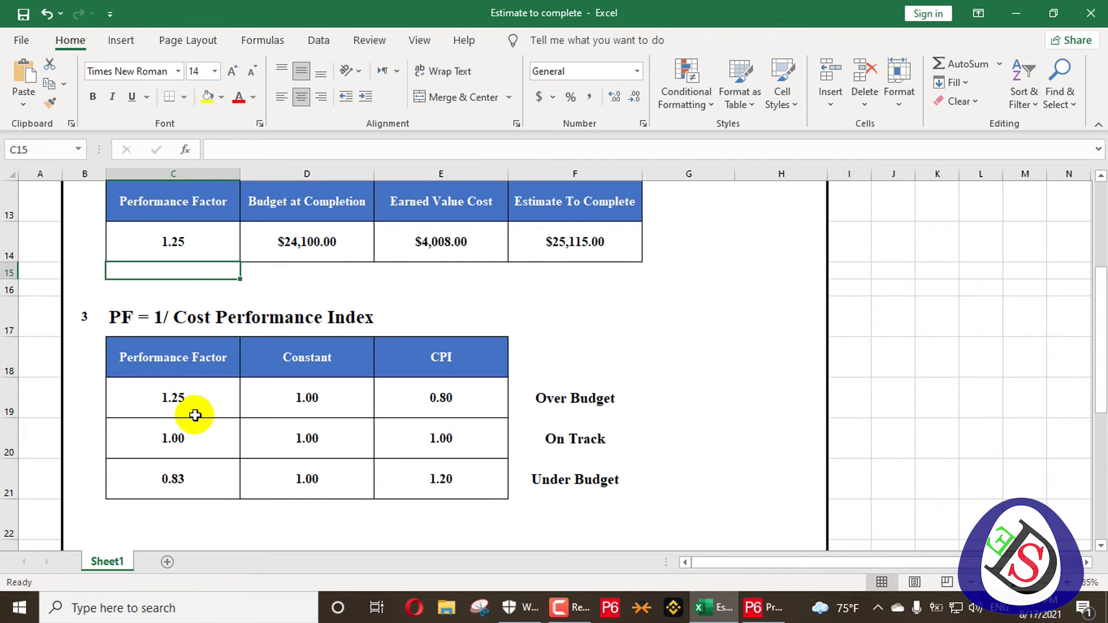
Review the On Track CPI and set the Estimate To Complete table's performance factor to 1
click(437, 436)
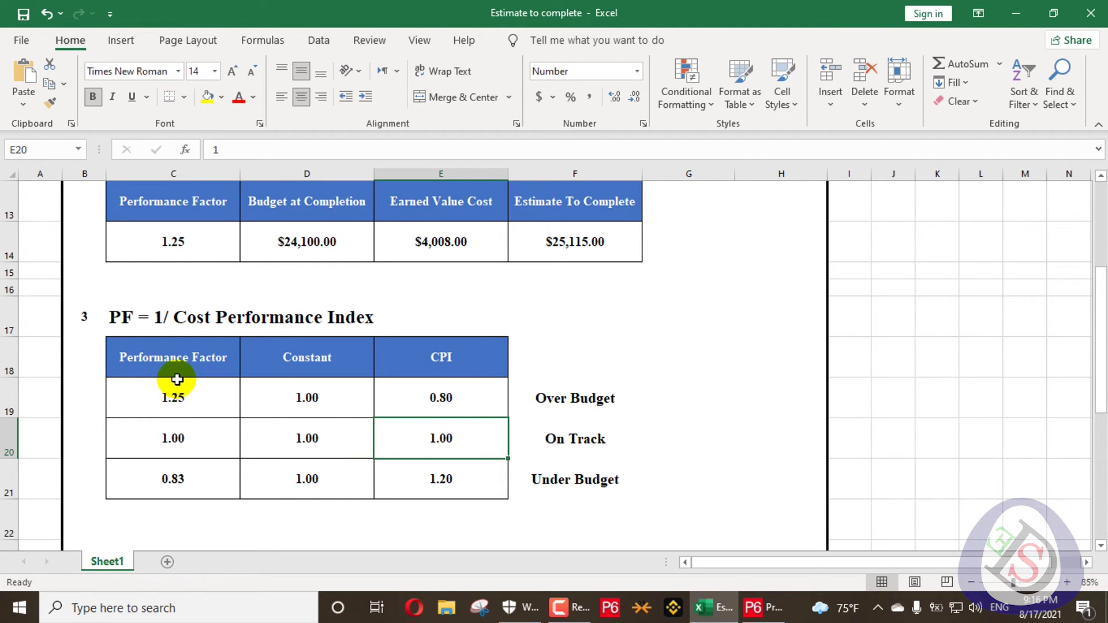
click(183, 247)
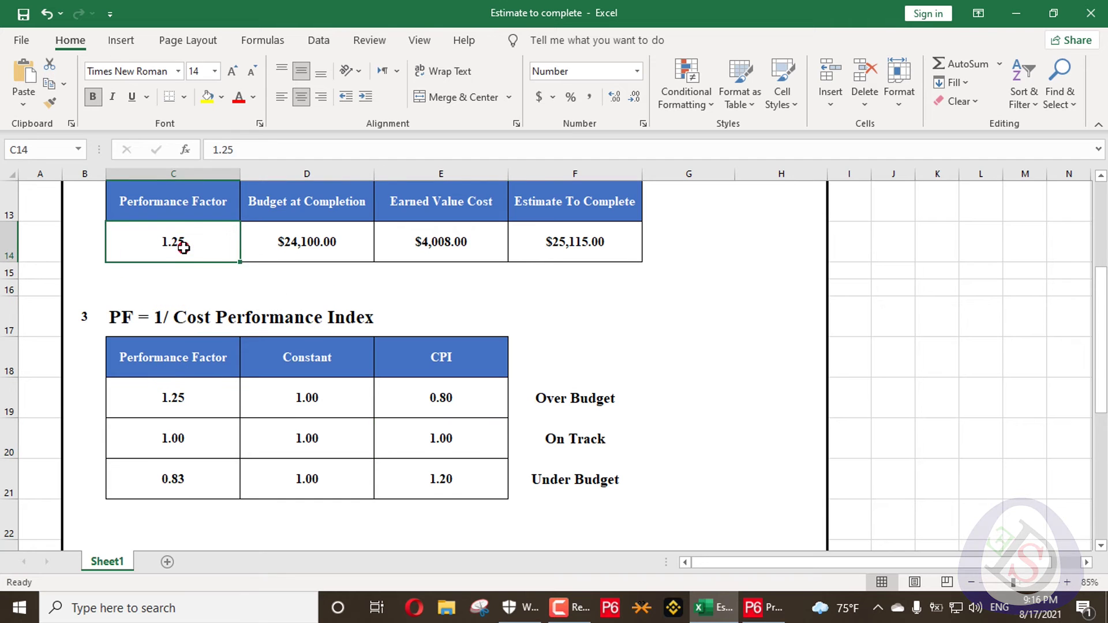
text(1)
key(Return)
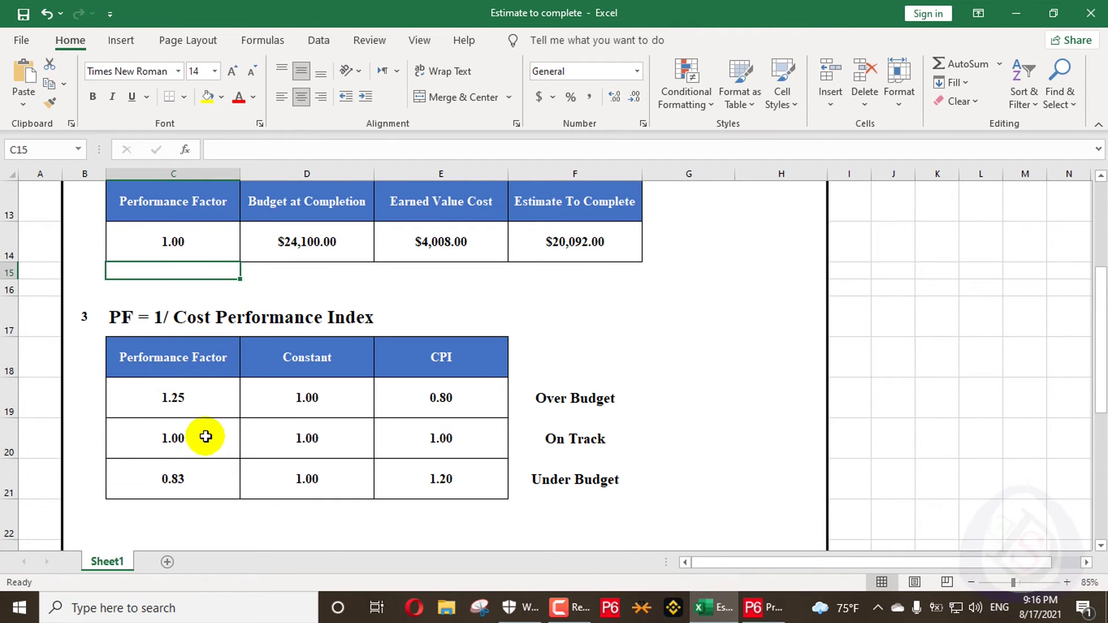
Review the Under Budget CPI in Excel and compare it with the project's cost performance index in P6
click(437, 480)
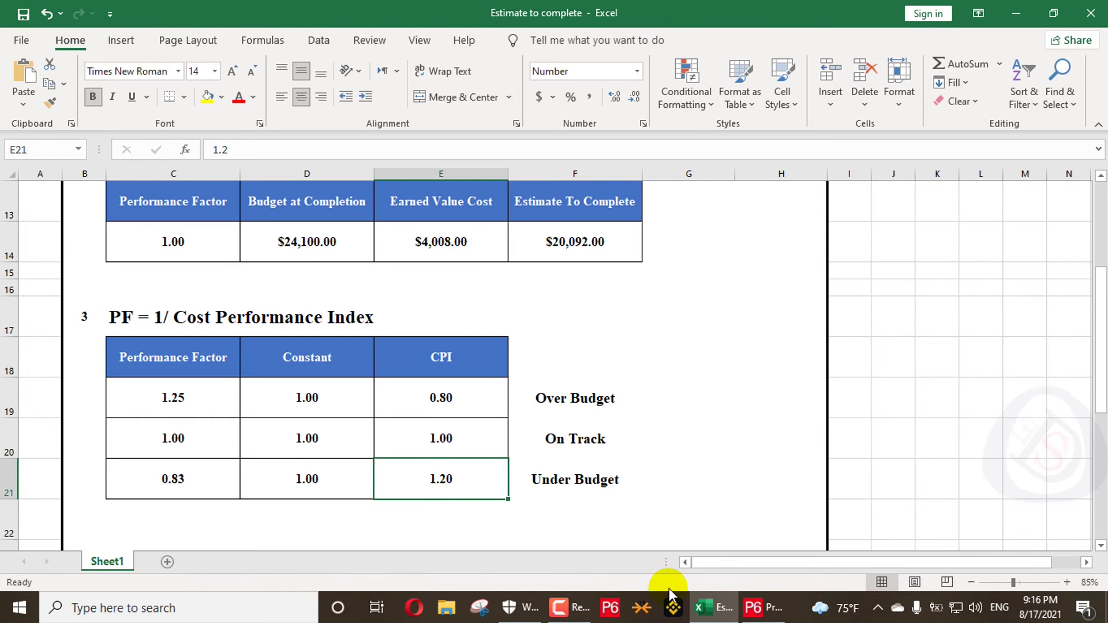
click(761, 607)
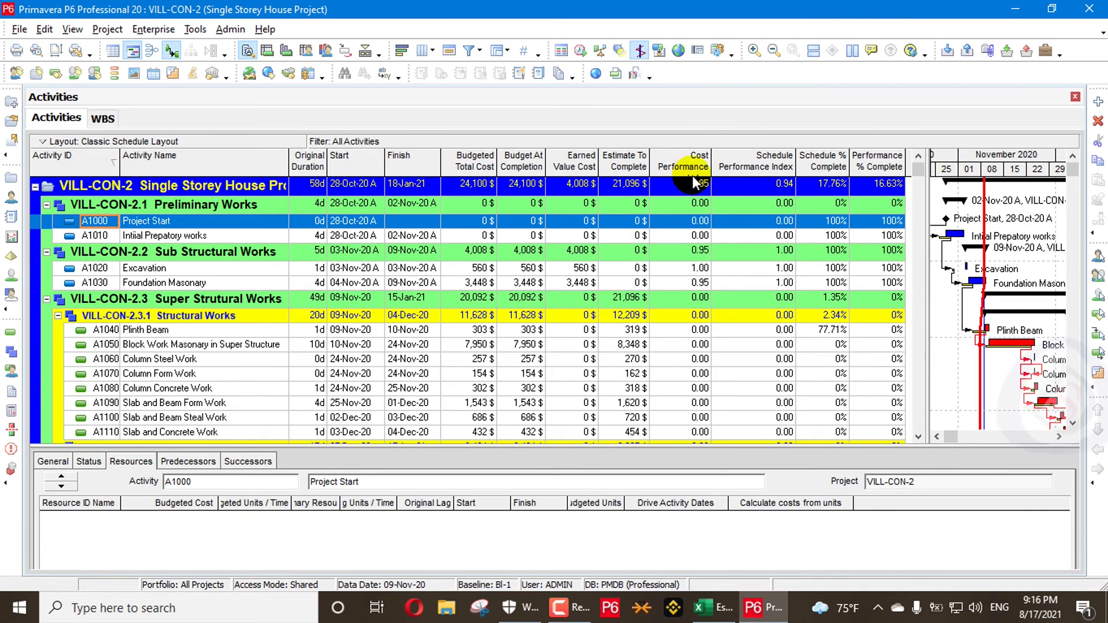
click(1009, 11)
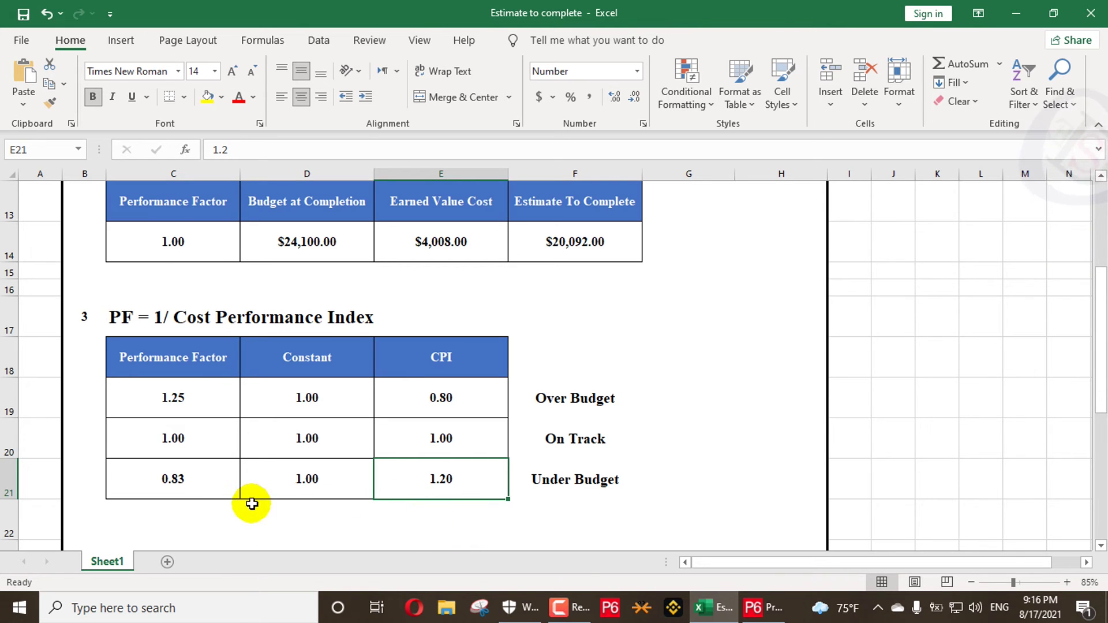
Inspect the Under Budget performance factor in Excel and set the Estimate To Complete table's performance factor to 0.83
click(178, 484)
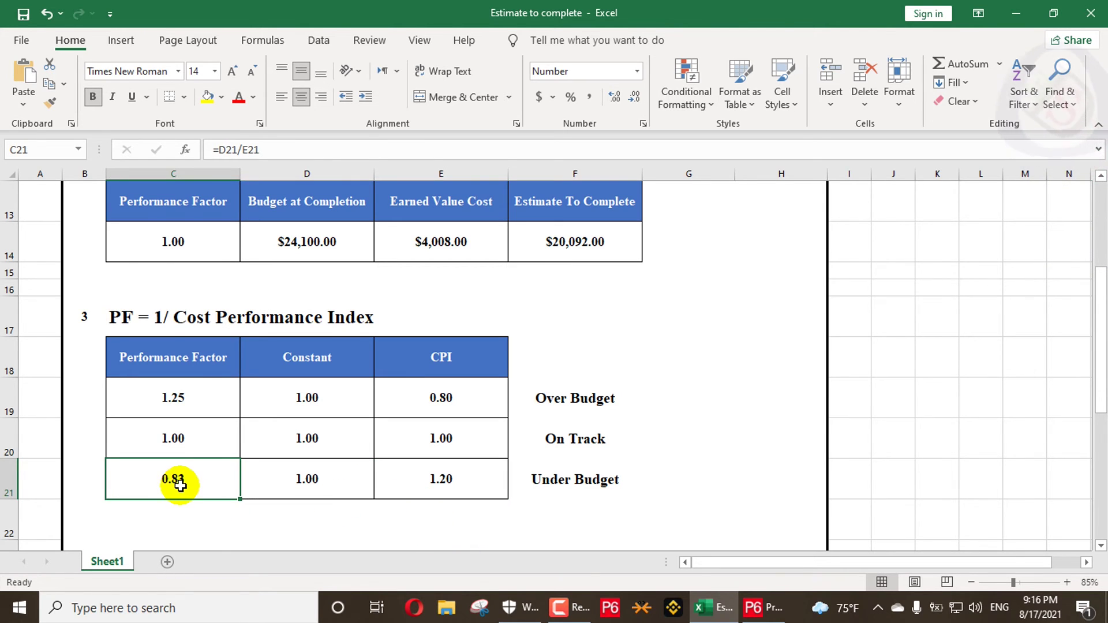
click(194, 240)
text(0.83)
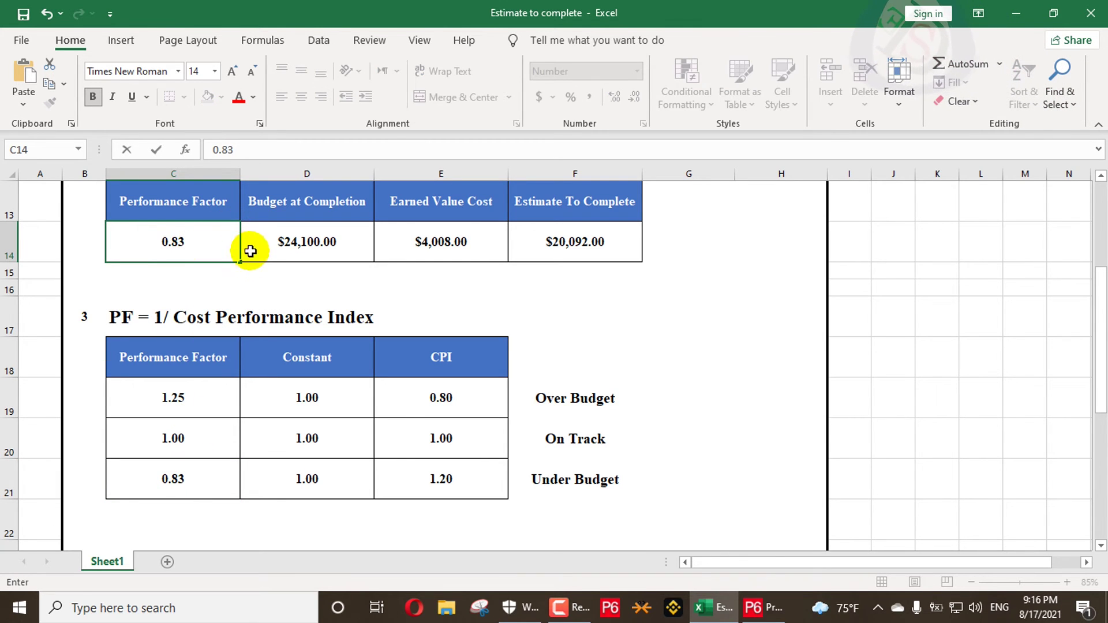
key(Return)
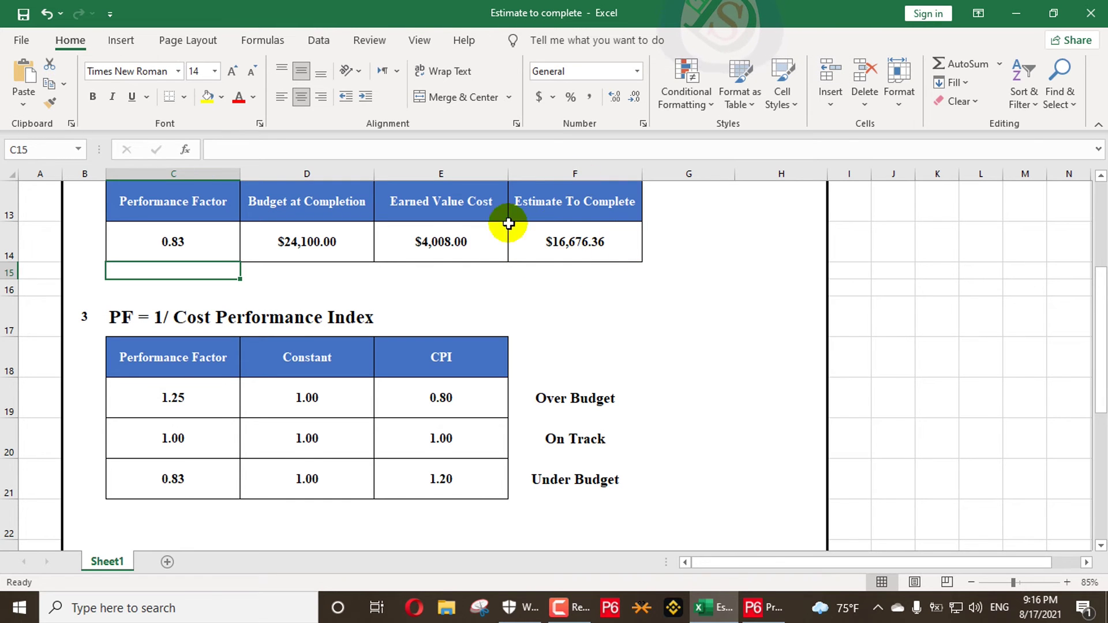
In Primavera P6, set VILL-CON-2's custom Estimate to Complete performance factor to 0.83 and apply it to all WBS elements beneath
key(alt+Tab)
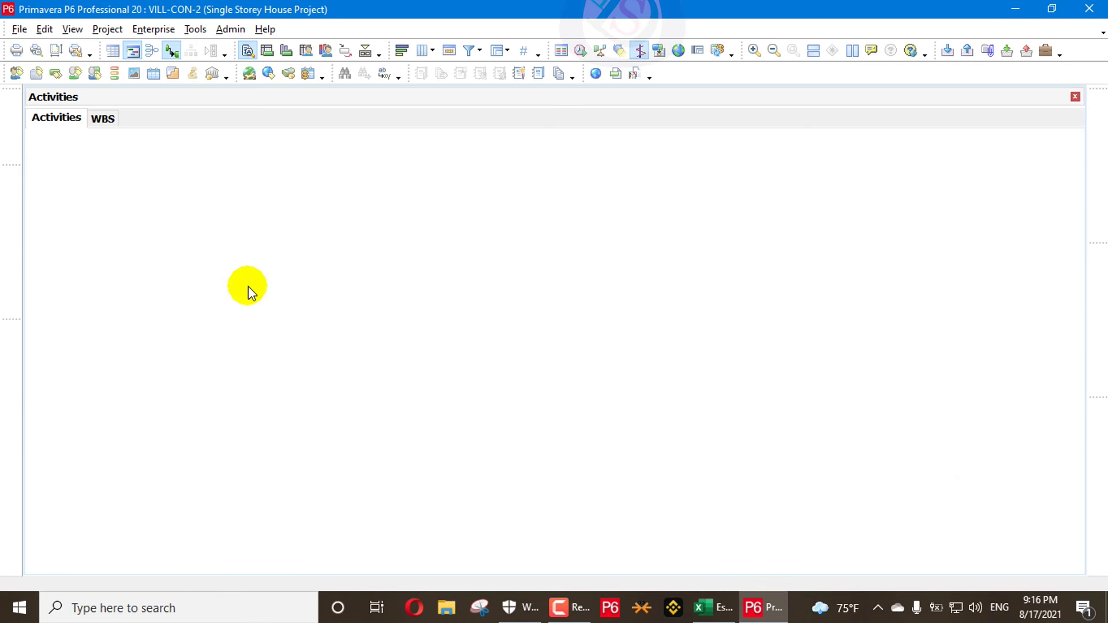
click(102, 121)
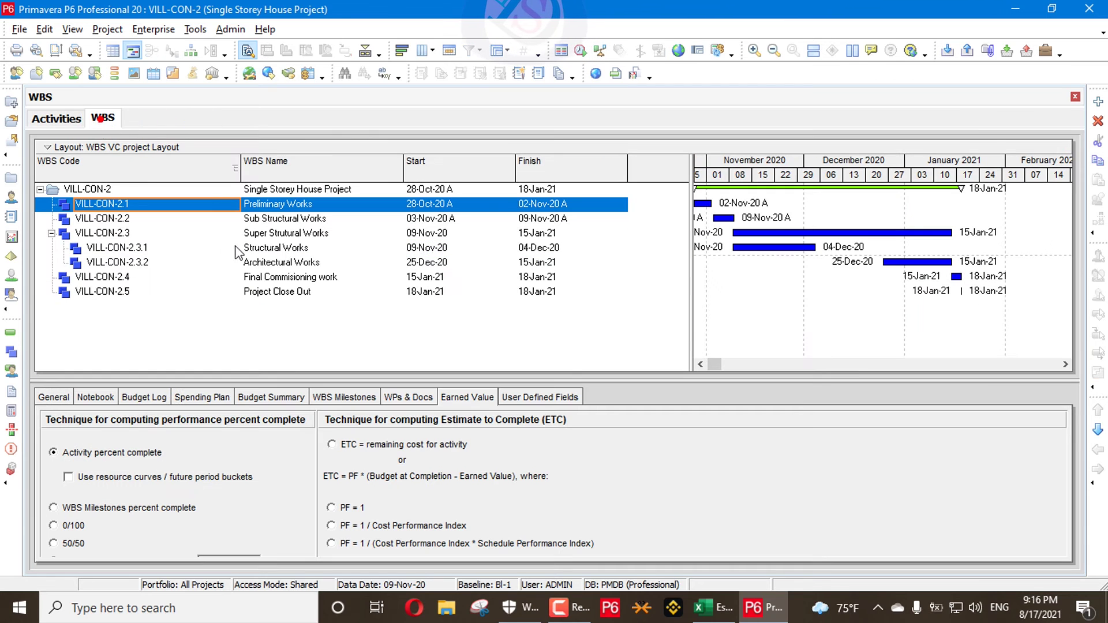
click(137, 187)
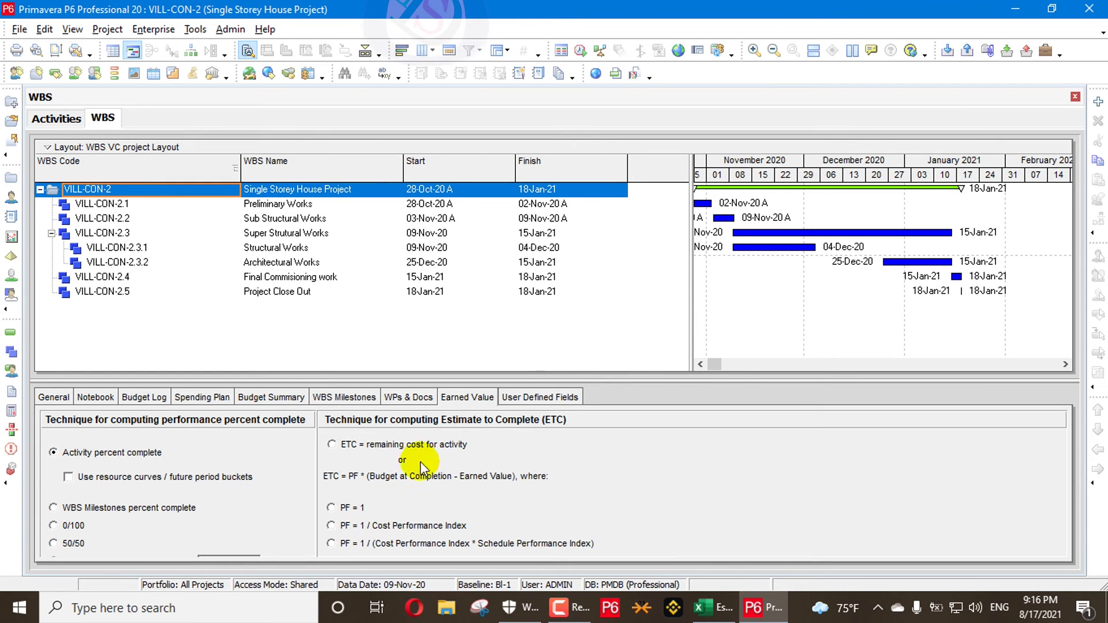
drag(571, 379, 575, 304)
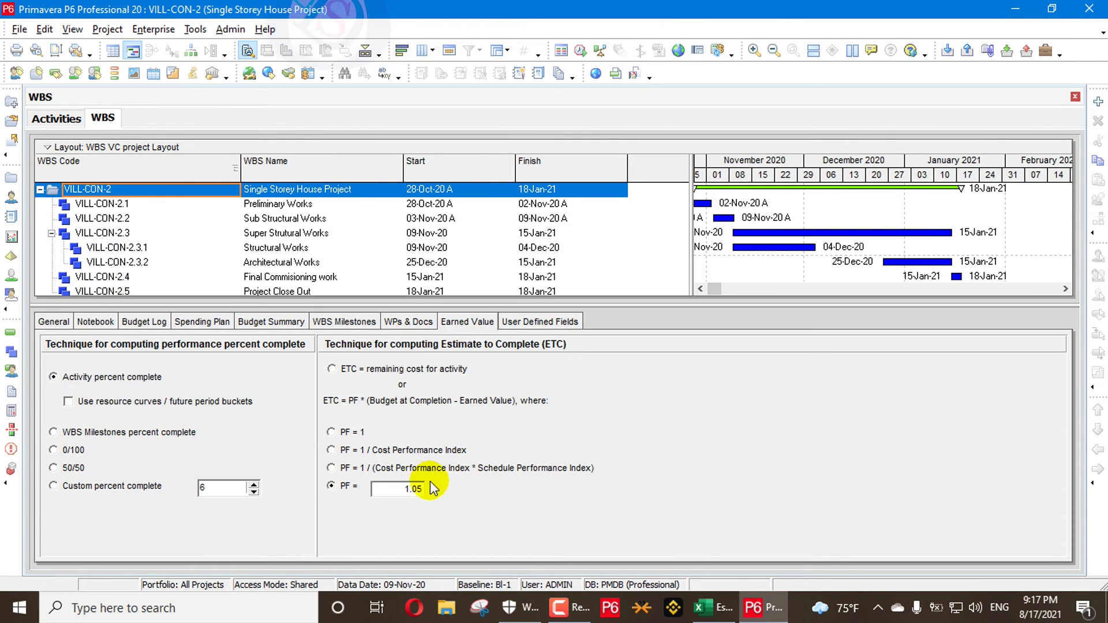
key(alt+Tab)
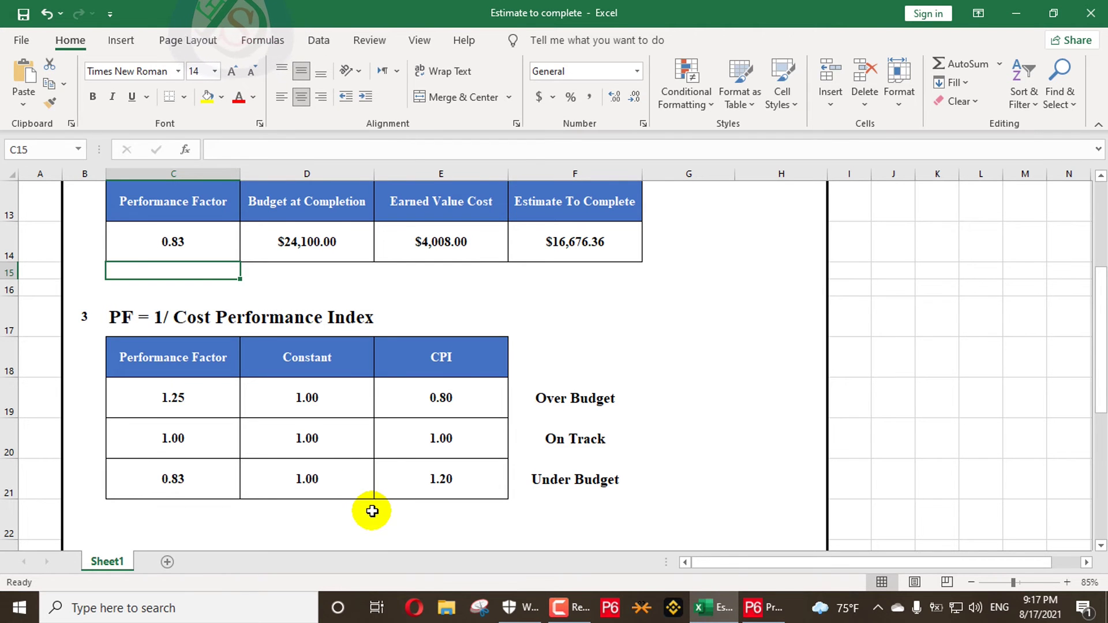
key(alt+Tab)
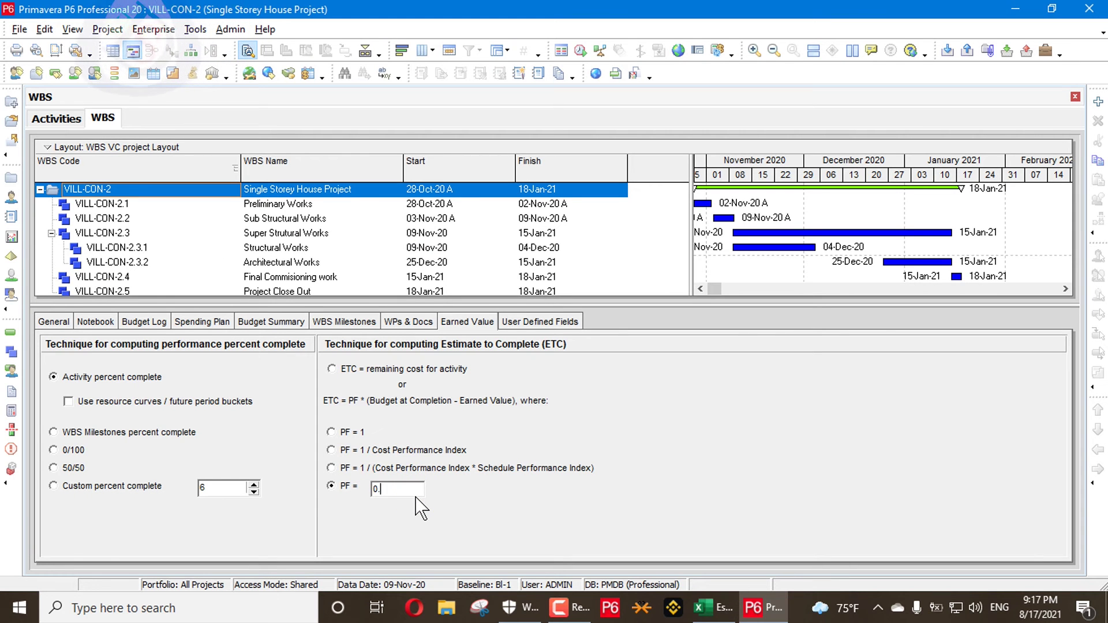
text(0.83)
click(51, 121)
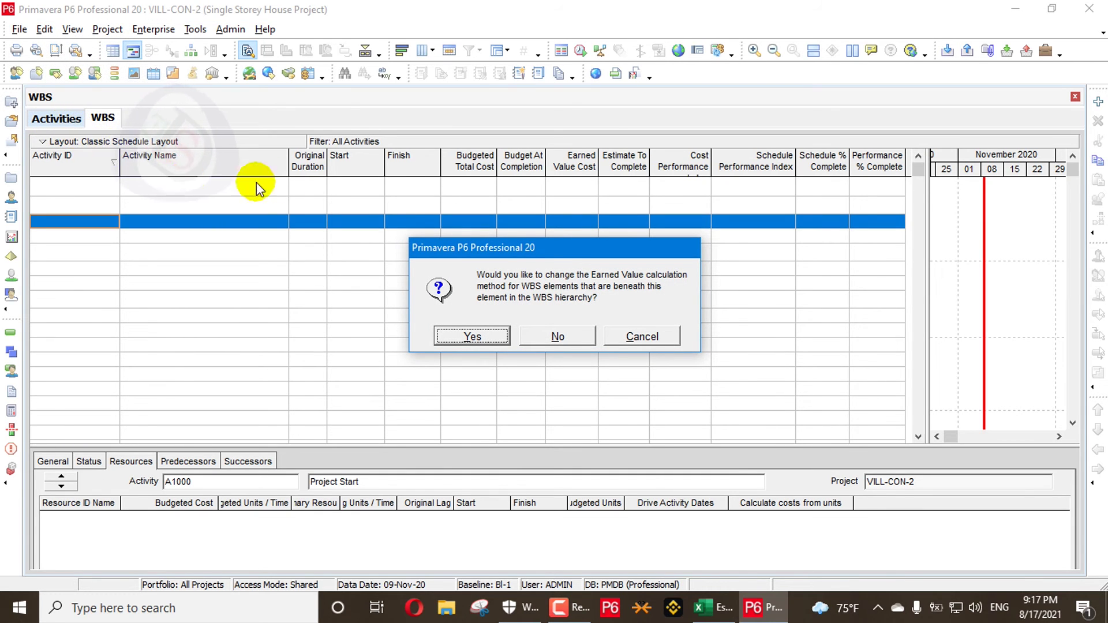
click(457, 335)
drag(457, 334, 634, 124)
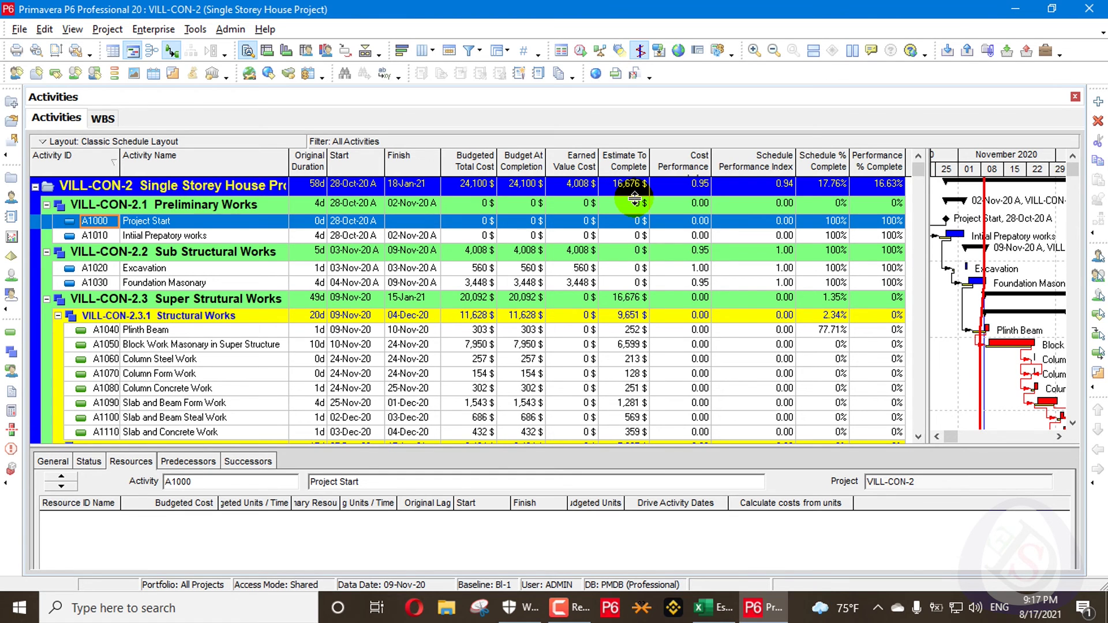
Switch to the Excel workbook and examine the CPI and SPI values for the Ahead and In delay cases in the fourth technique's table
key(alt+Tab)
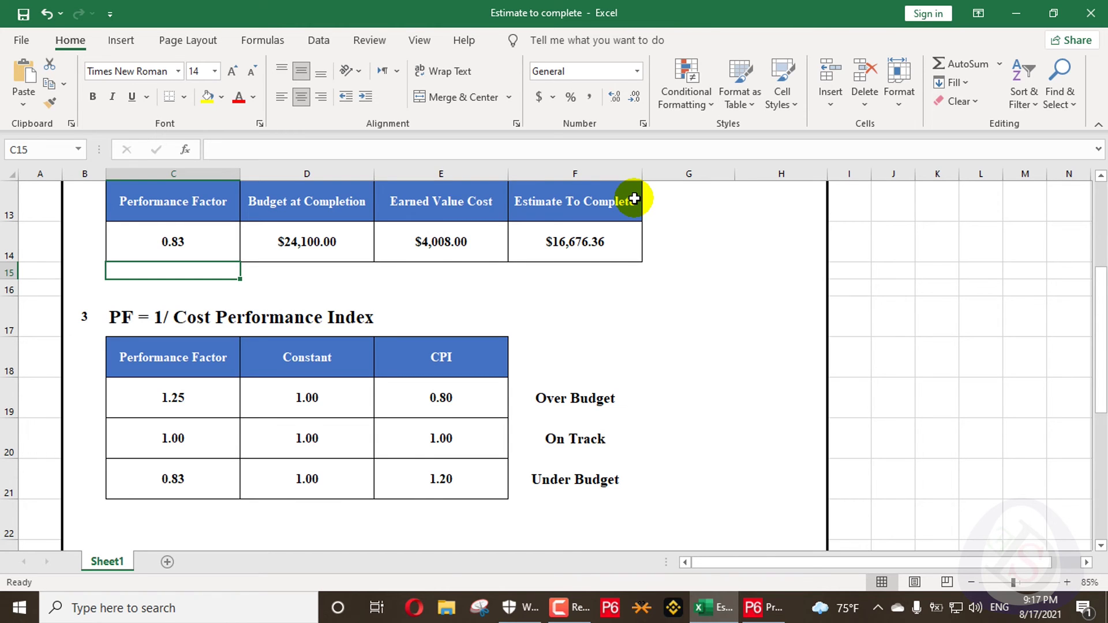
scroll(434, 293, down, 4)
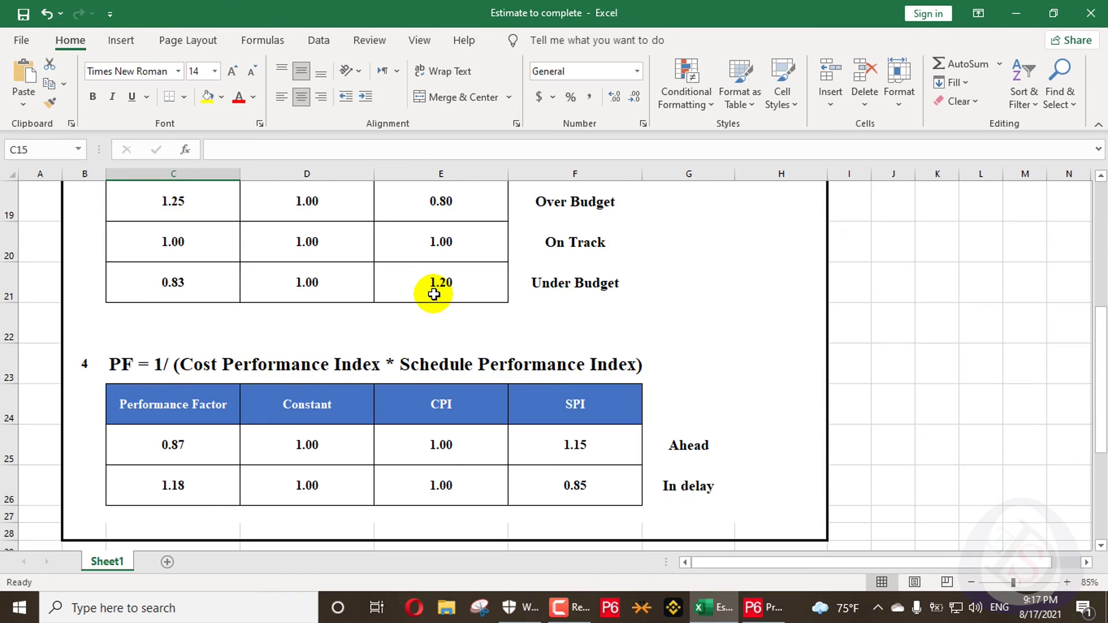
scroll(434, 294, up, 3)
scroll(465, 277, down, 2)
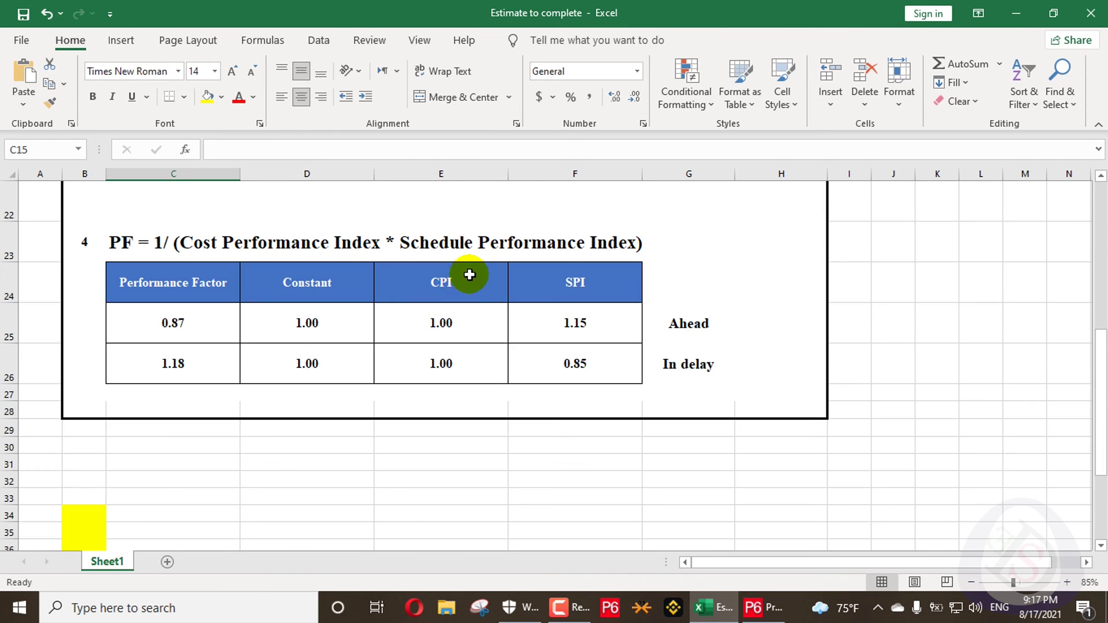
scroll(412, 267, up, 2)
scroll(306, 257, down, 3)
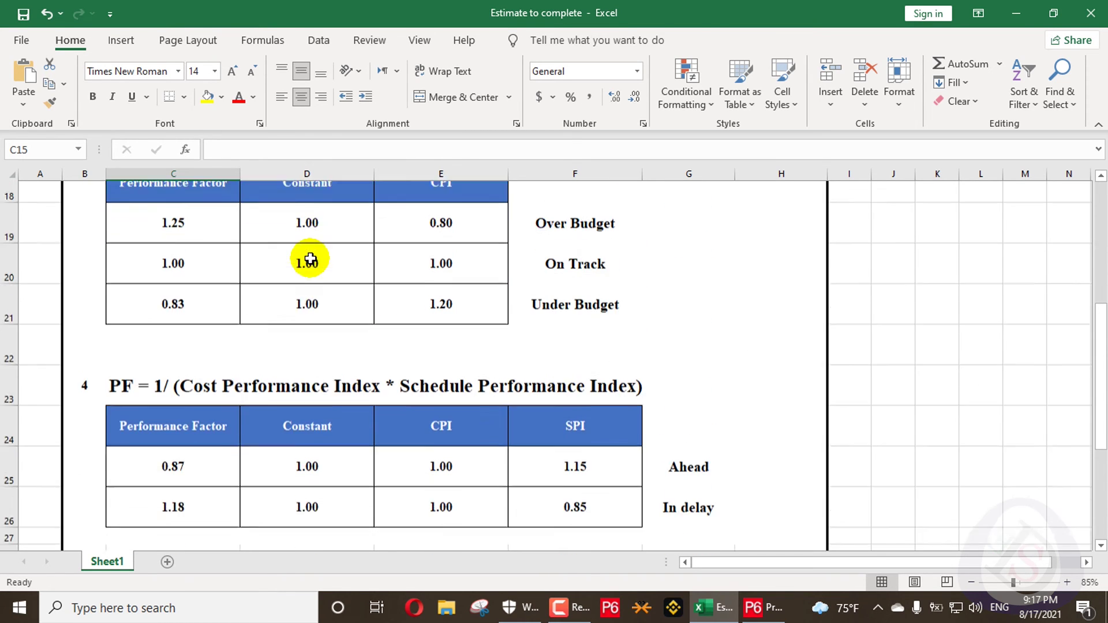
scroll(310, 263, up, 2)
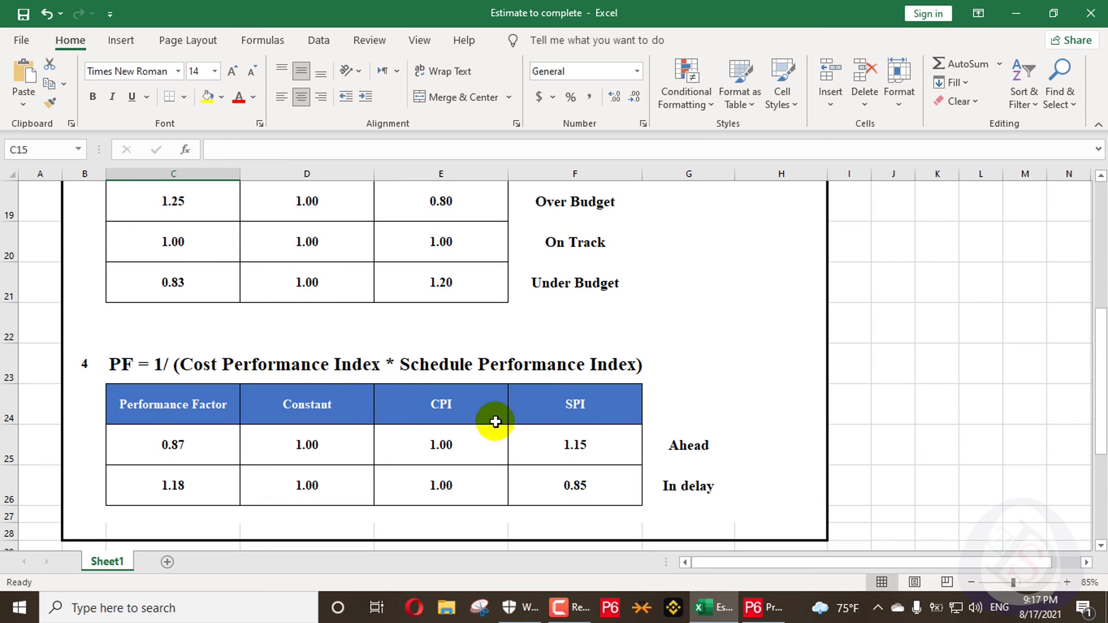
click(578, 441)
drag(451, 405, 456, 482)
click(470, 442)
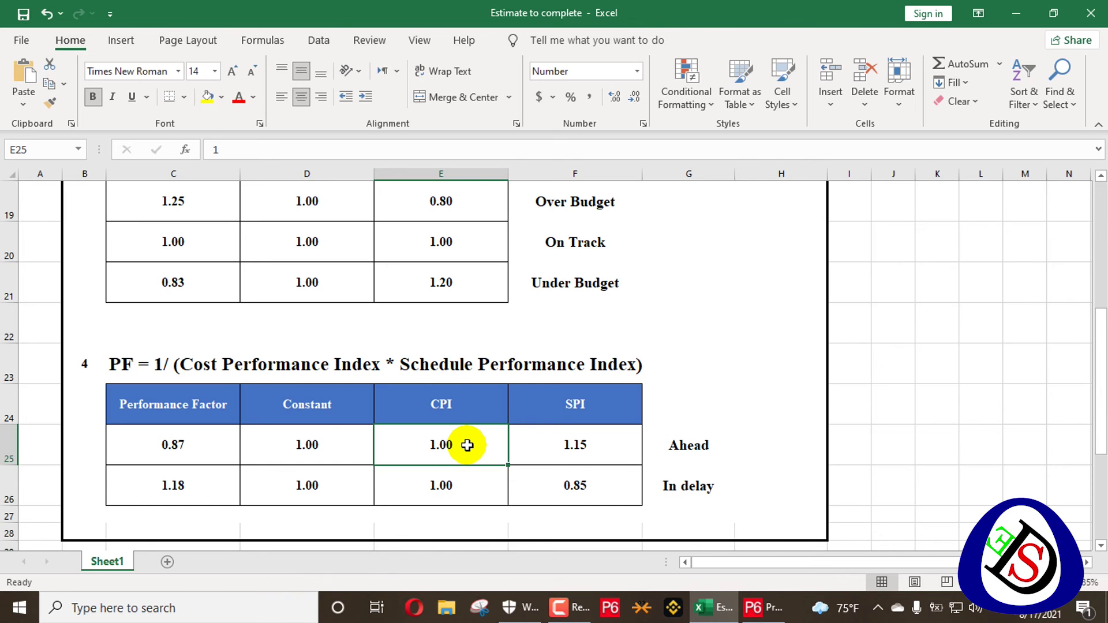
drag(576, 405, 577, 485)
click(596, 431)
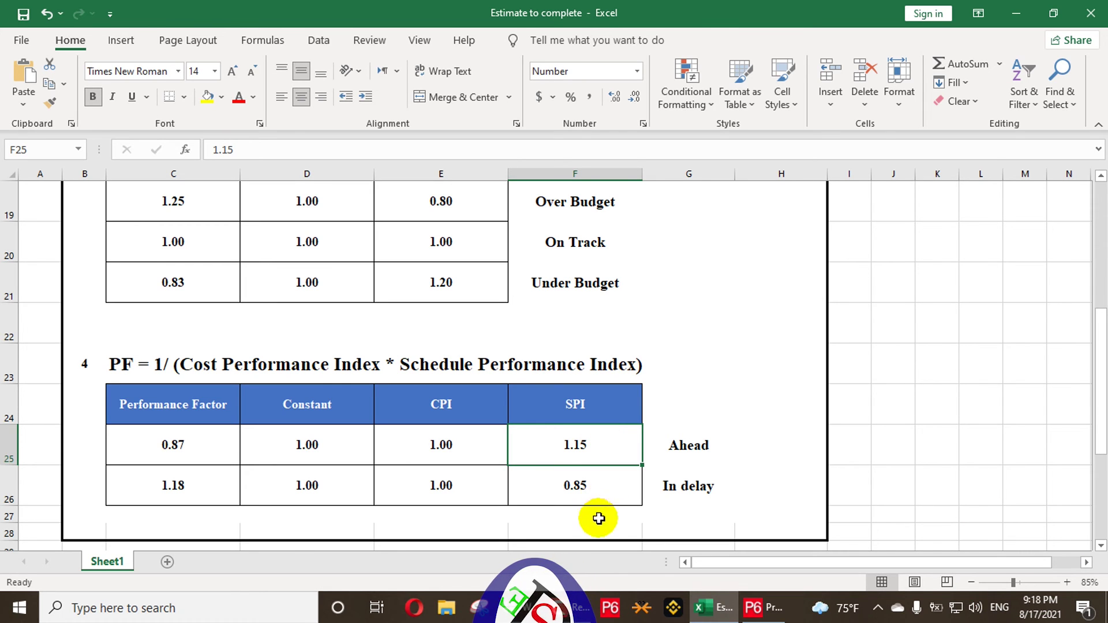
click(597, 498)
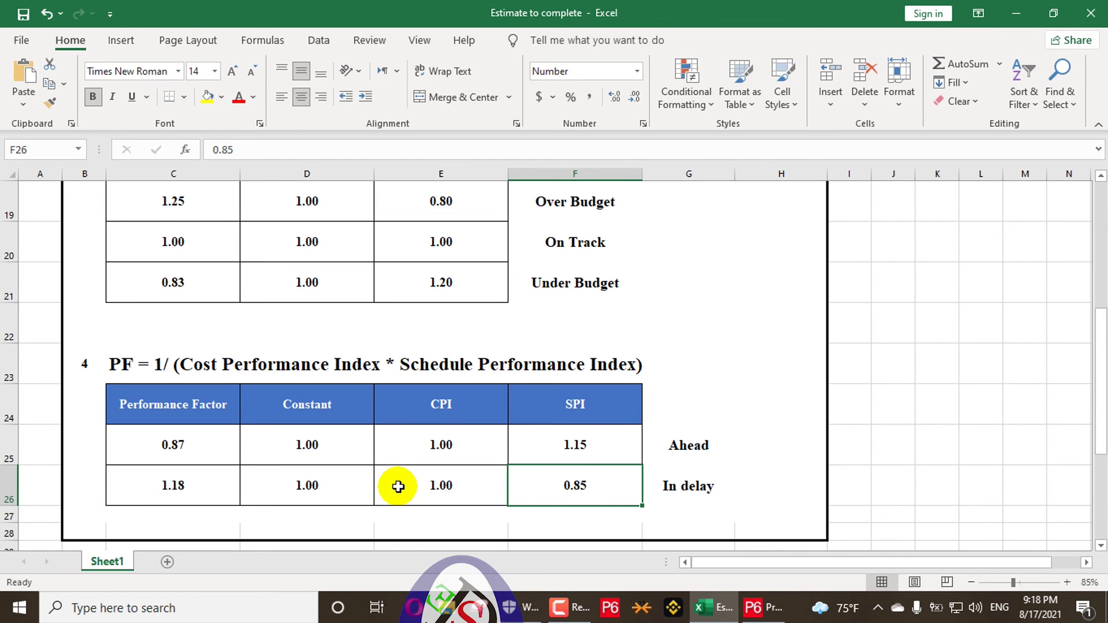
Set the performance factor in the Estimate To Complete table of the second technique to 0.87, matching the Ahead case
scroll(337, 463, up, 2)
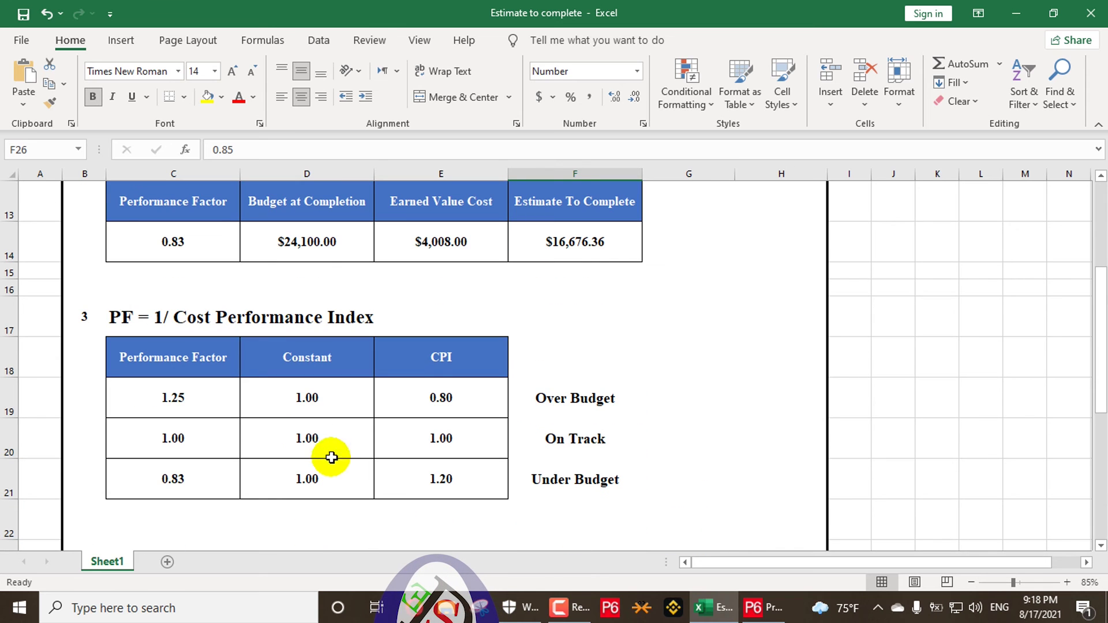
click(191, 250)
click(191, 250)
text(0.87)
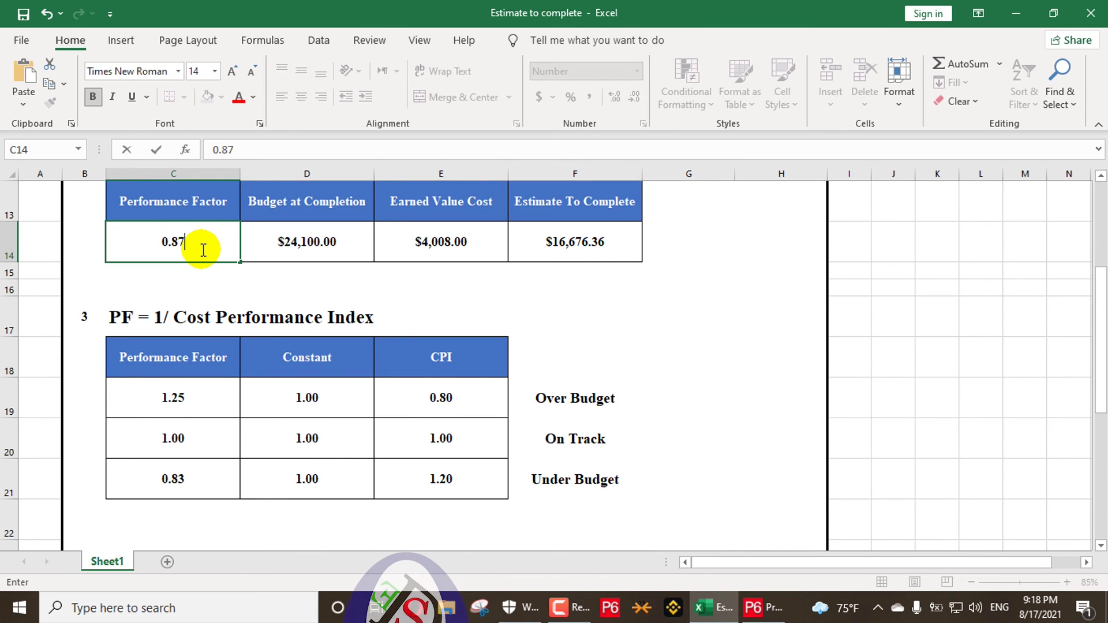
key(Return)
Compare the Ahead case's performance factor and SPI with the recalculated Estimate To Complete in the second technique's table
scroll(238, 366, down, 1)
scroll(223, 371, down, 3)
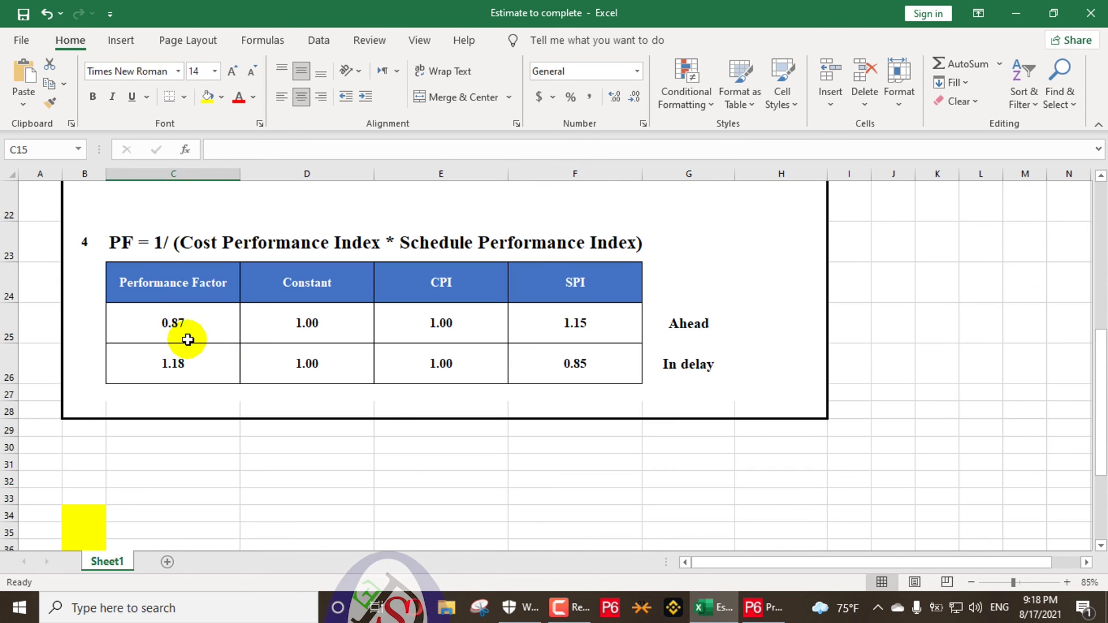
scroll(192, 341, up, 5)
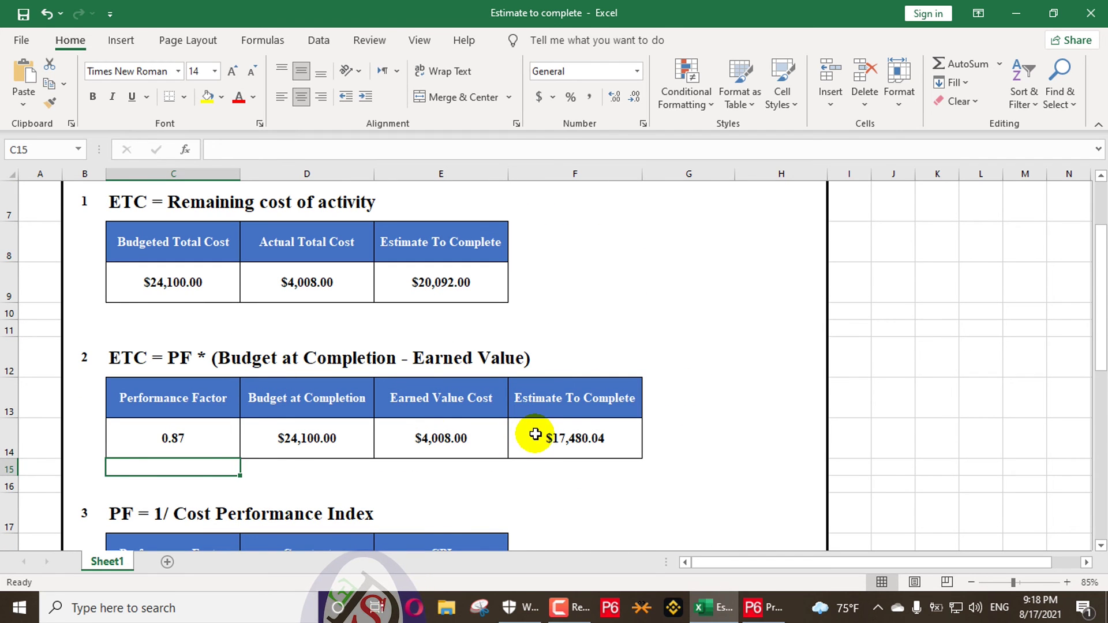
scroll(567, 440, down, 1)
scroll(569, 440, down, 4)
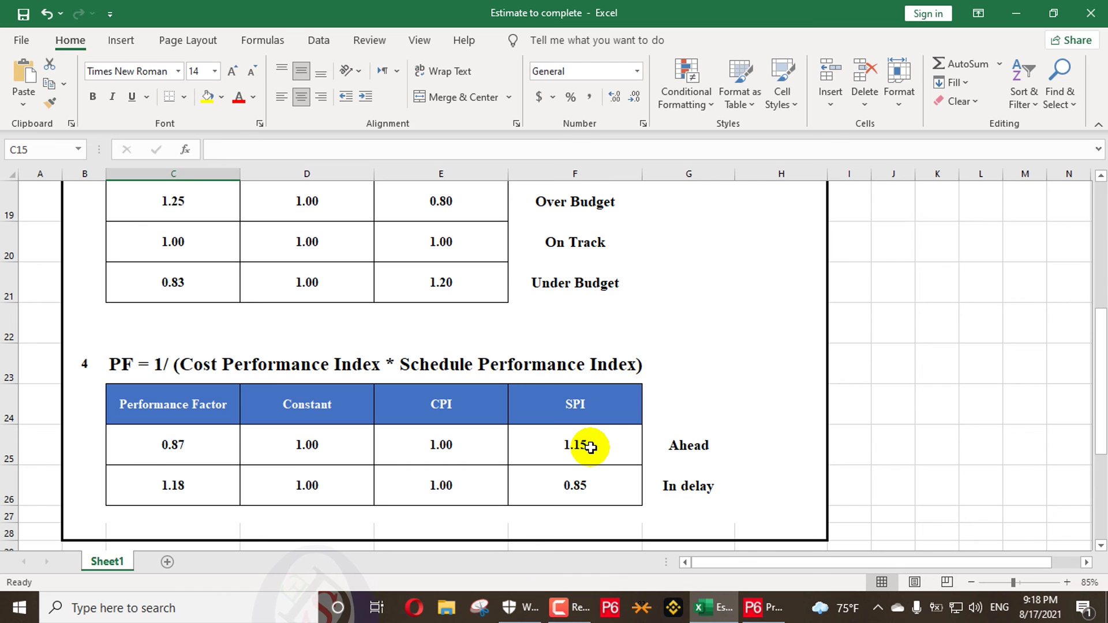
scroll(533, 430, up, 6)
scroll(533, 436, down, 1)
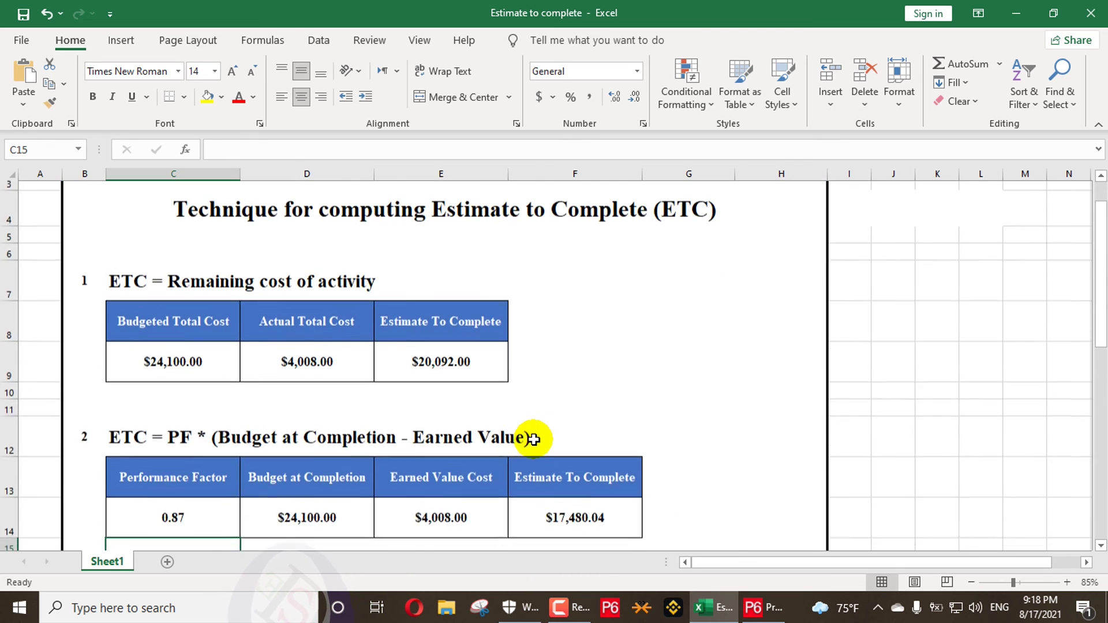
scroll(533, 439, down, 10)
scroll(536, 436, up, 3)
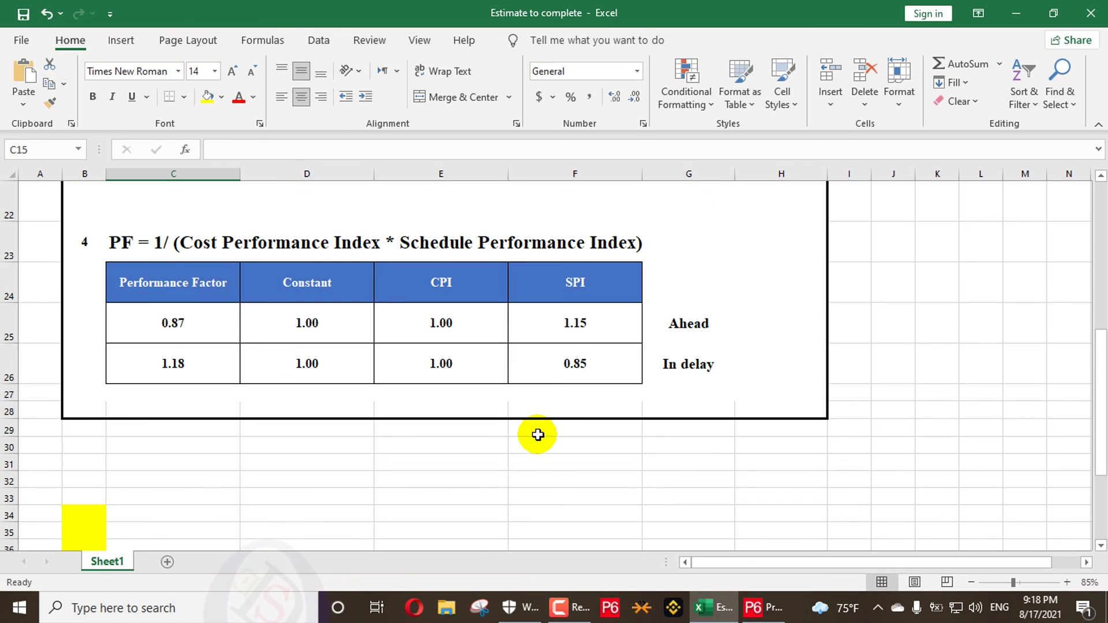
scroll(538, 434, up, 5)
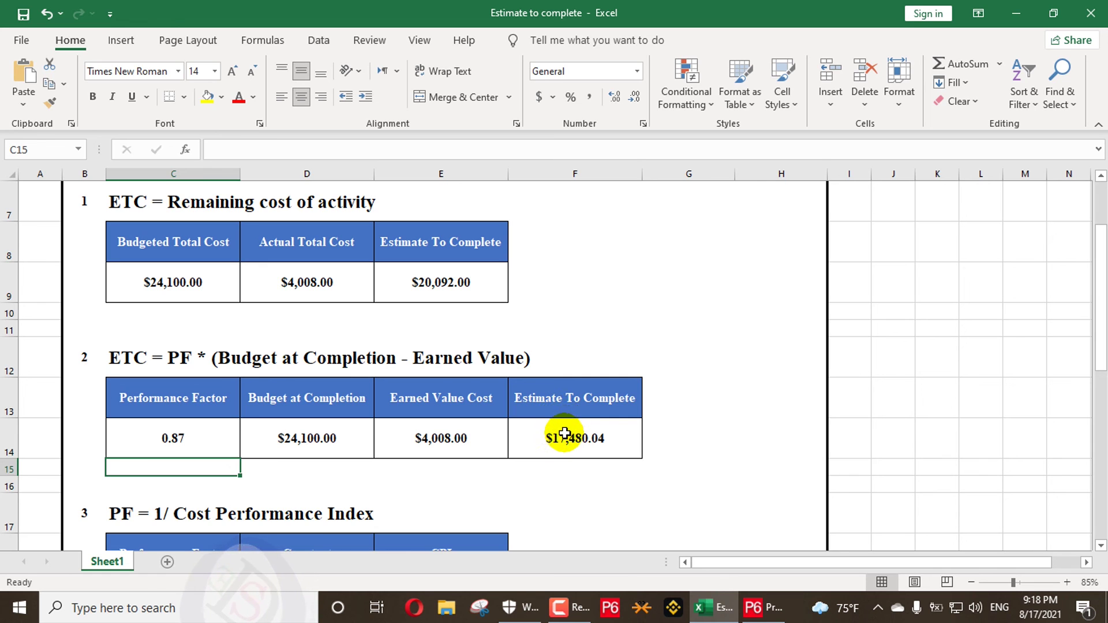
scroll(565, 434, down, 3)
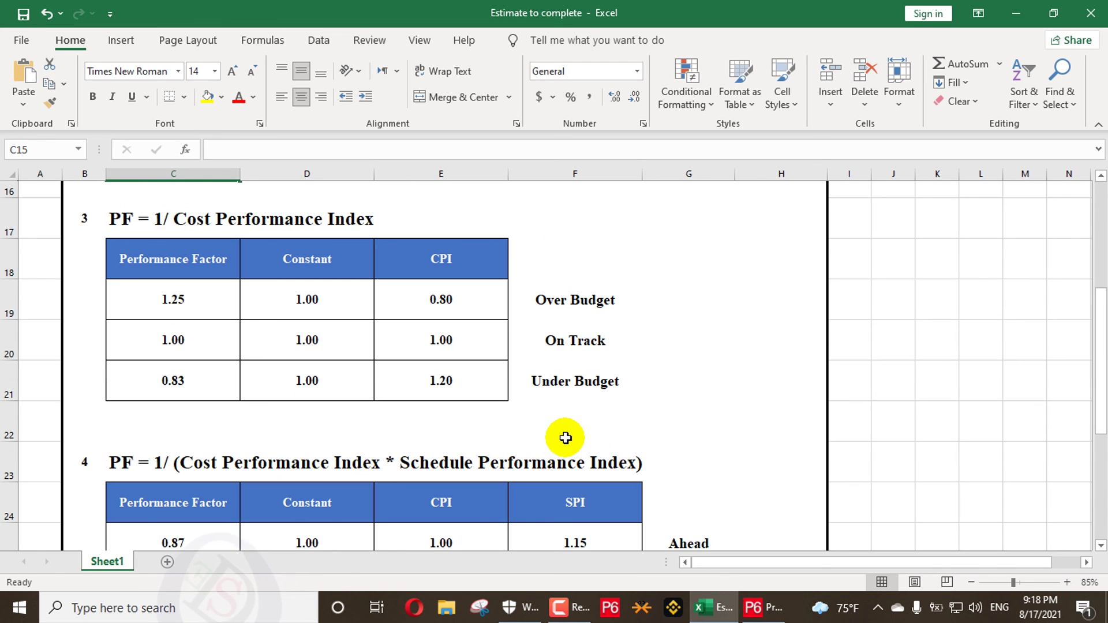
scroll(565, 438, down, 2)
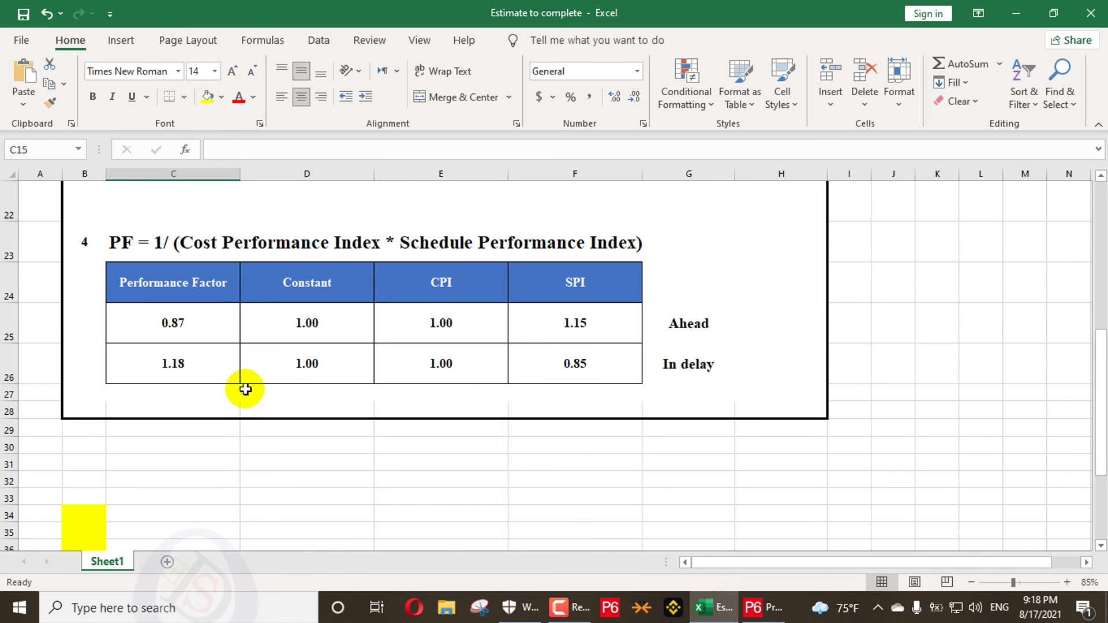
Set the second technique's performance factor to 1.18 for the In delay case and return to Primavera P6
scroll(193, 379, up, 3)
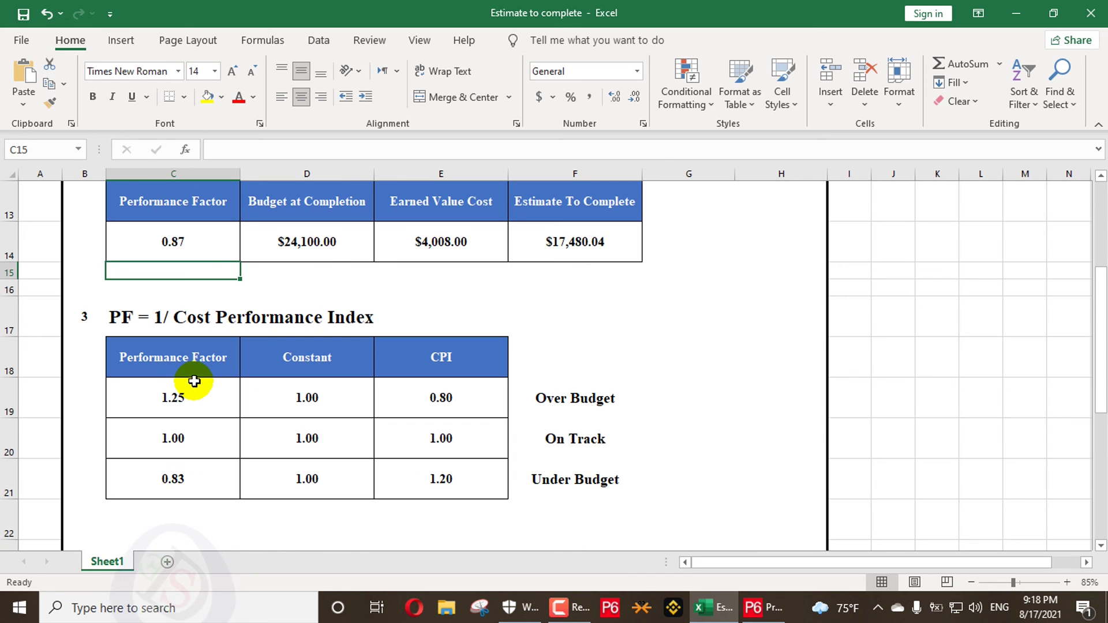
click(190, 252)
text(1.)
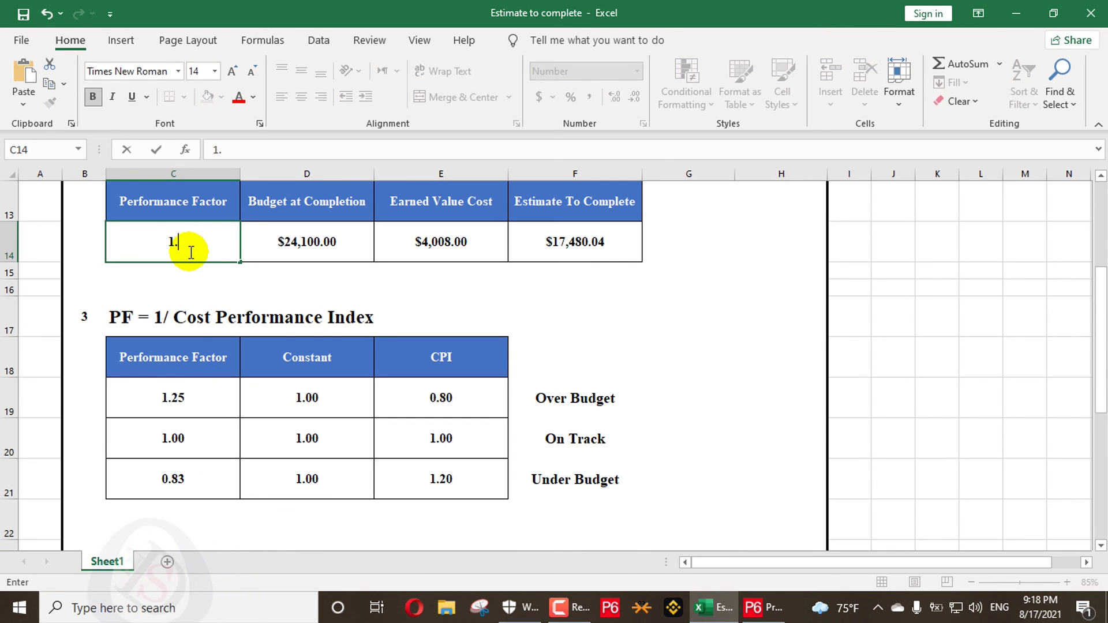
text(18)
key(Return)
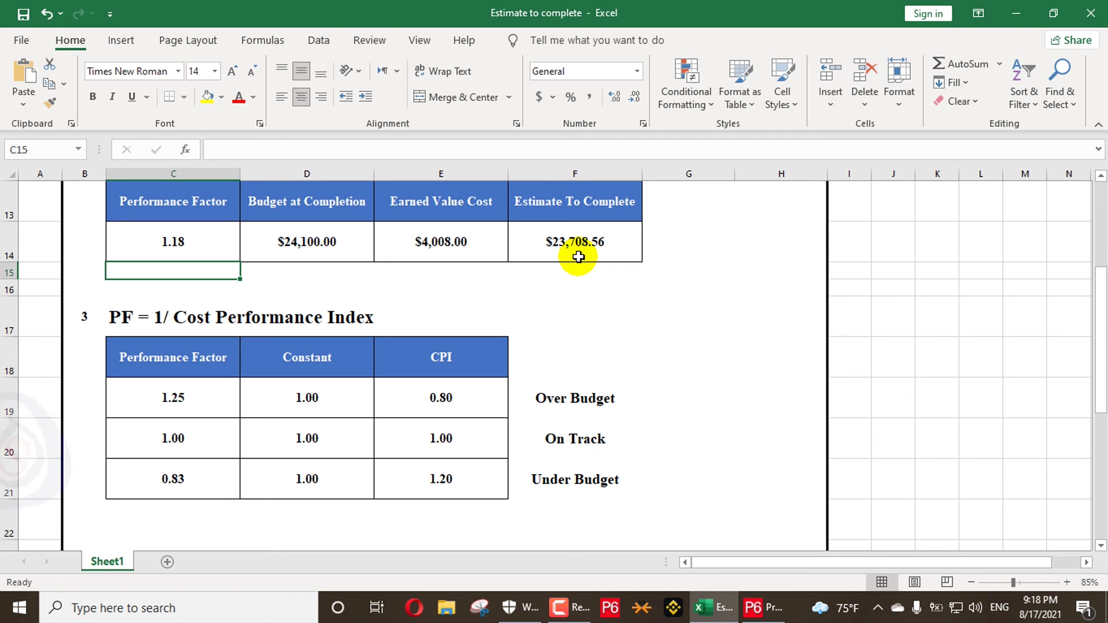
click(1025, 12)
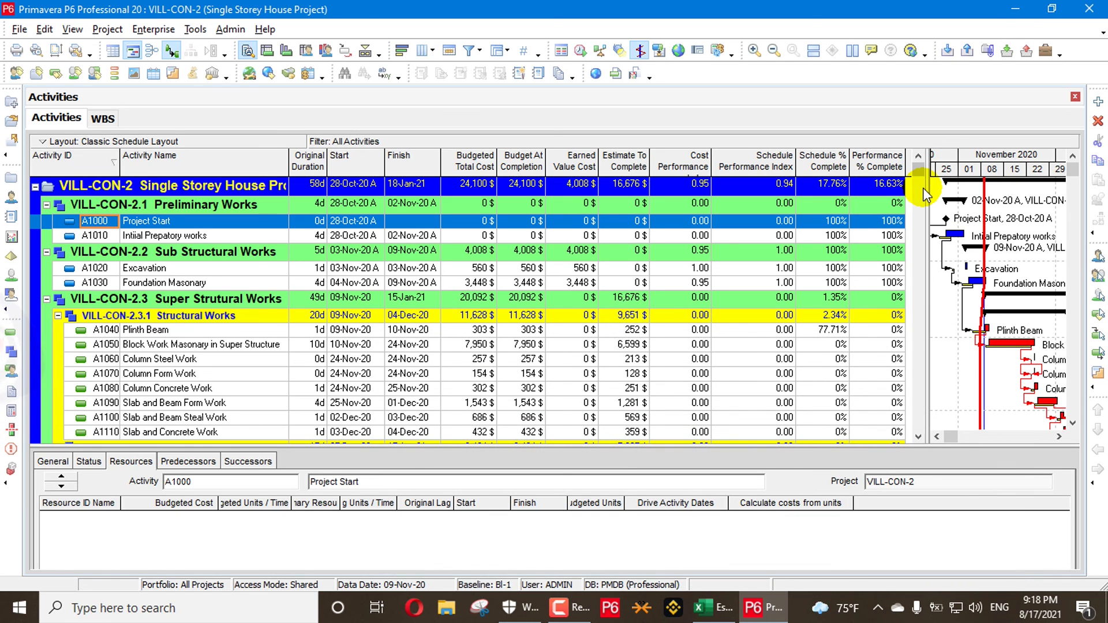